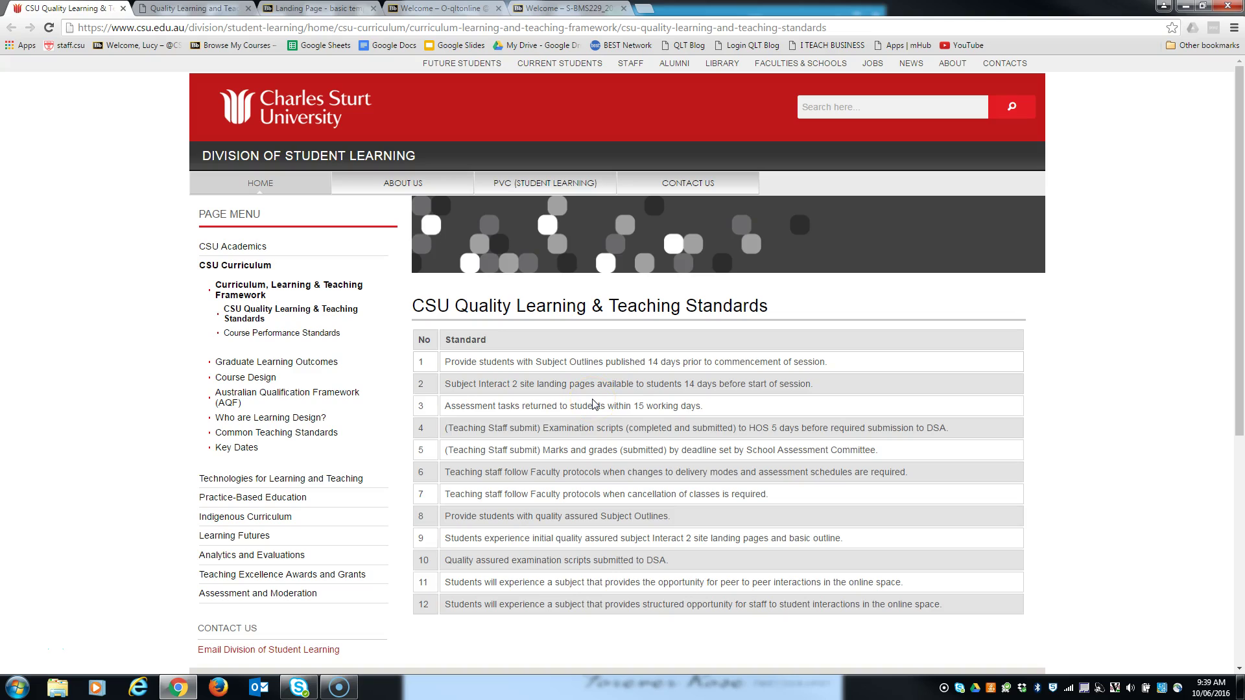
# - Switch to the Quality Learning & Teaching – Online site and select its address
pyautogui.click(508, 340)
pyautogui.click(178, 13)
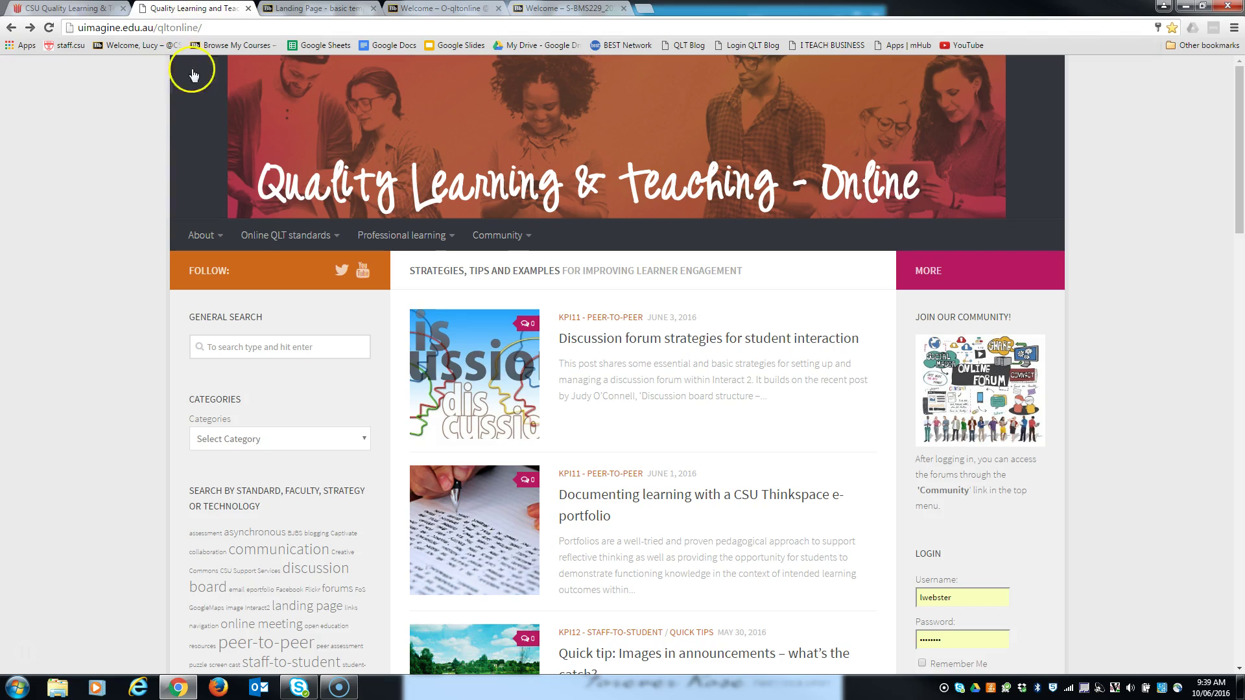
pyautogui.click(210, 27)
pyautogui.moveTo(211, 27); pyautogui.dragTo(48, 13)
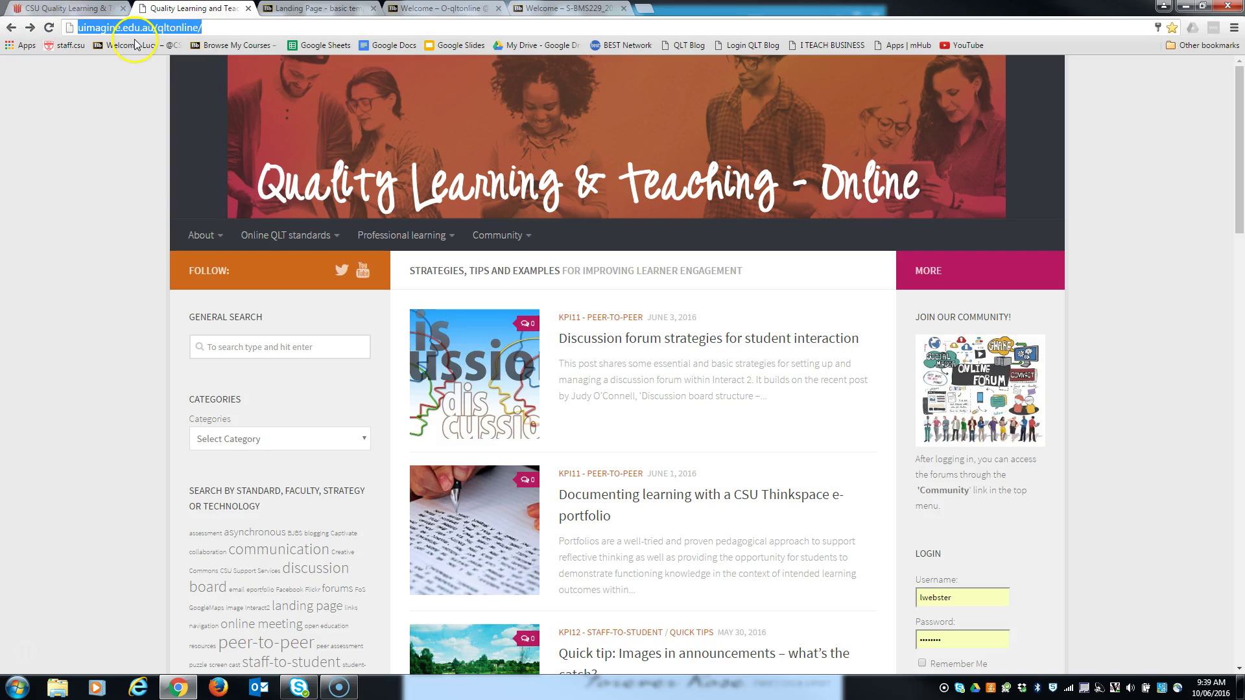
# - Read the KPI9 landing page and the Faculty of Science page, then return to Interact2
pyautogui.moveTo(281, 241)
pyautogui.click(280, 274)
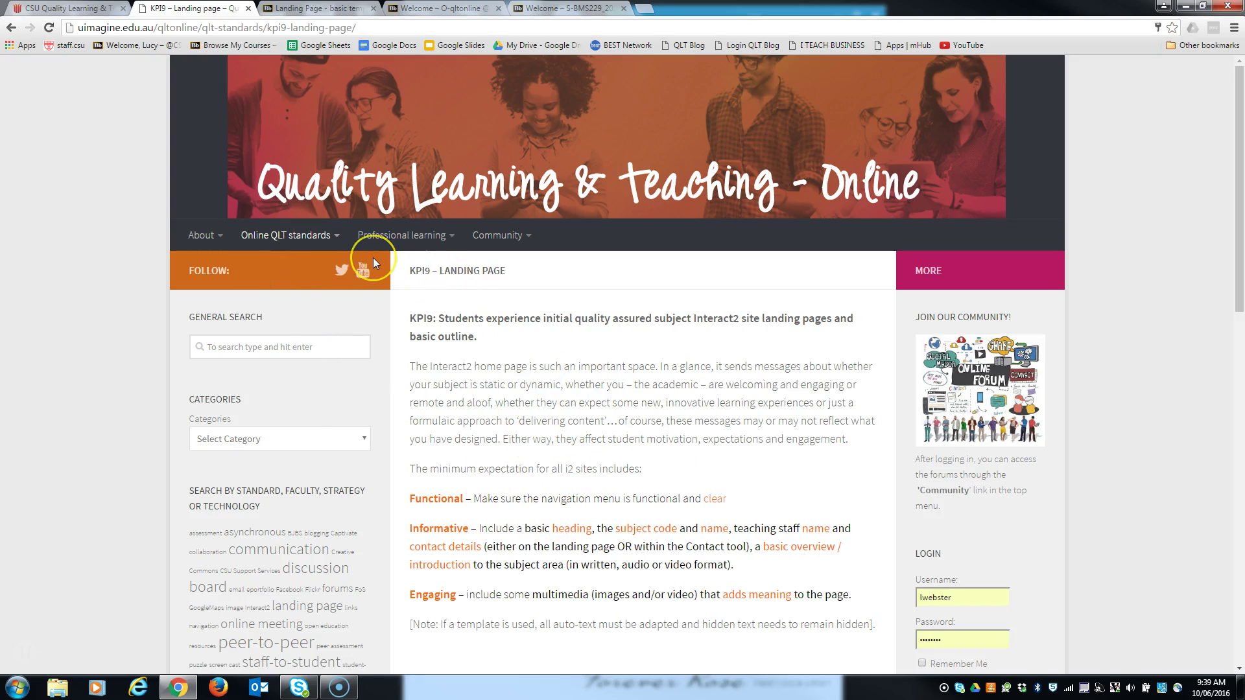
pyautogui.moveTo(380, 236)
pyautogui.click(398, 361)
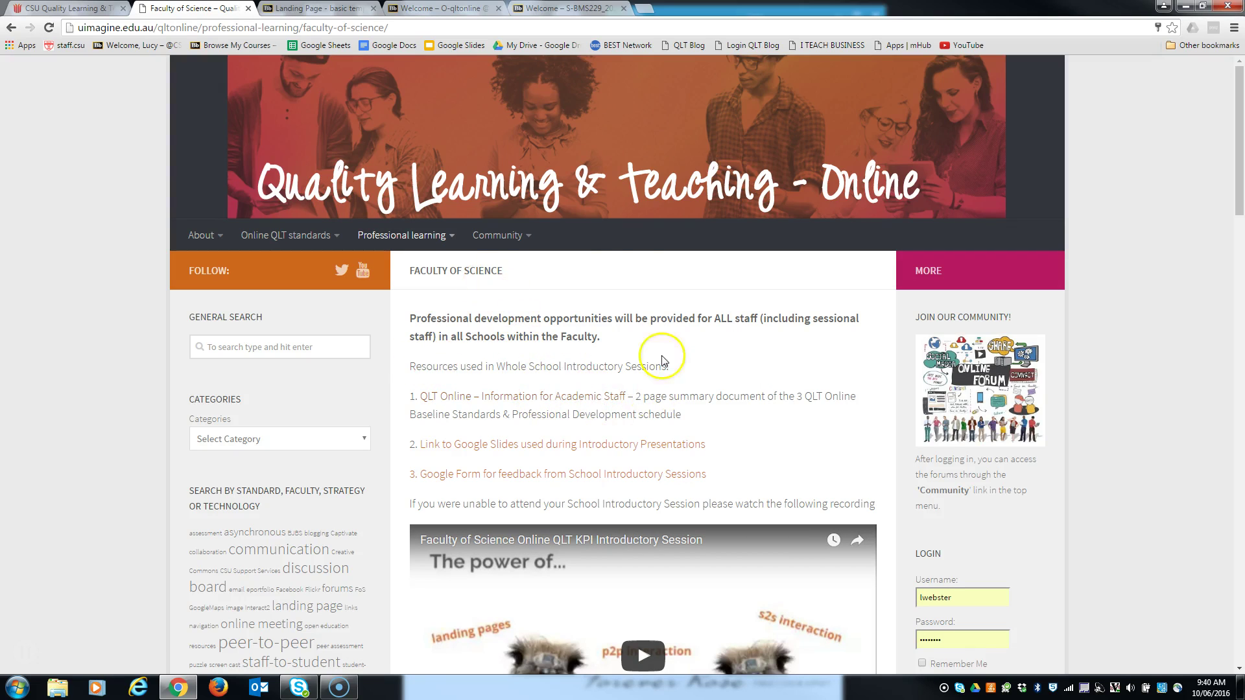
pyautogui.click(304, 12)
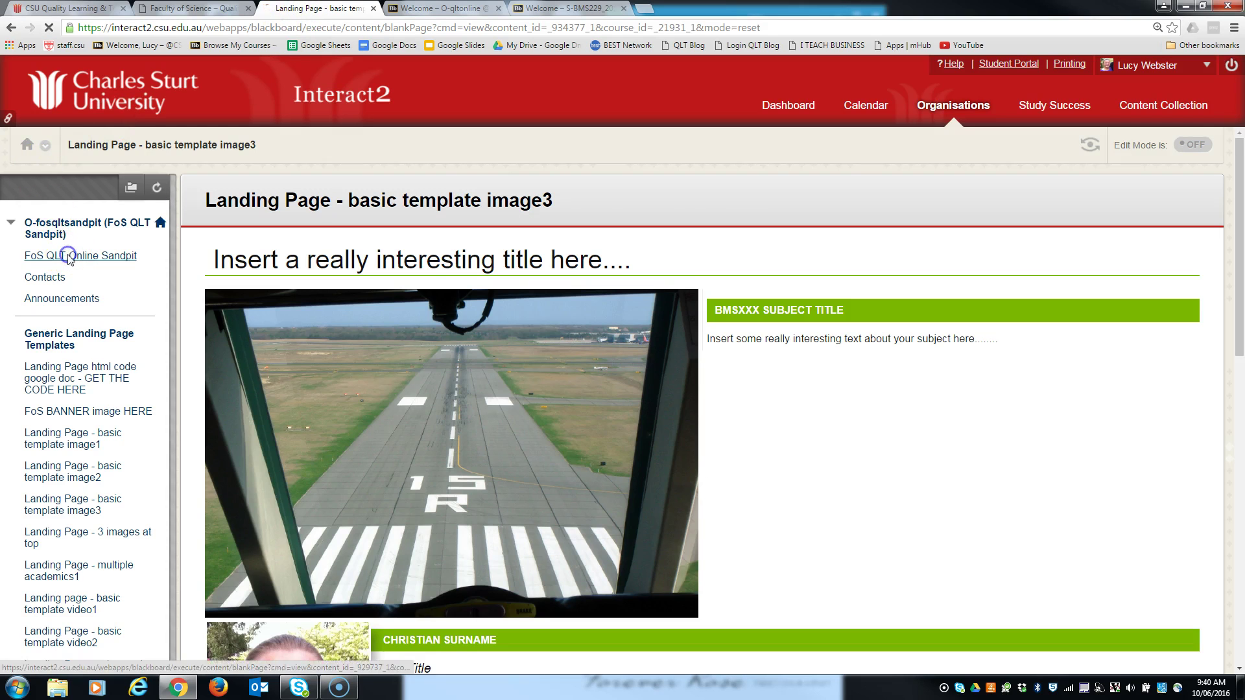
# - Search the Organisations list for 'fos qlt'
pyautogui.click(72, 255)
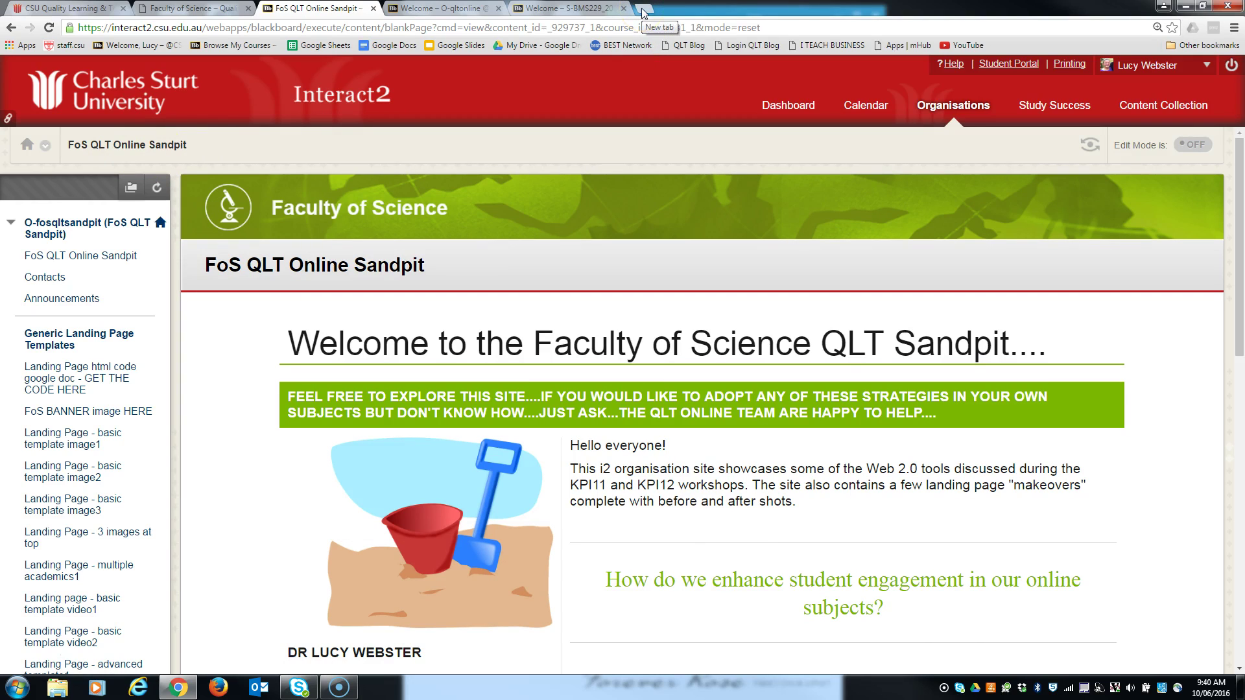
pyautogui.click(954, 108)
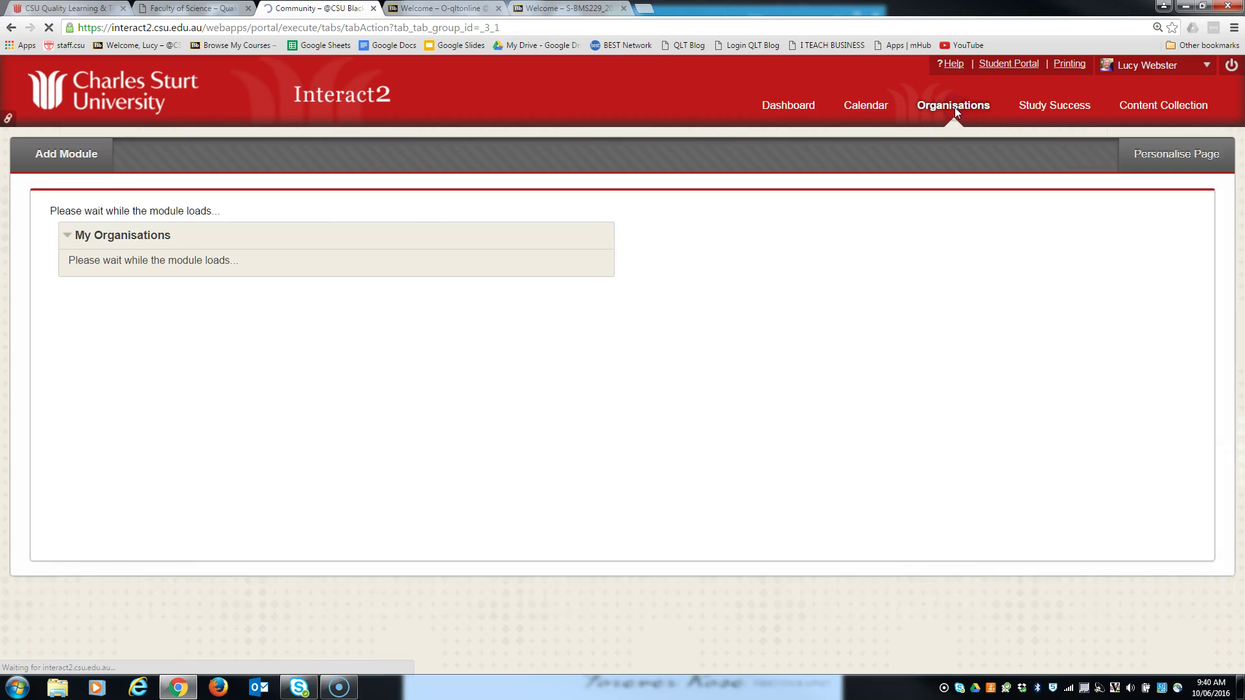
pyautogui.click(954, 114)
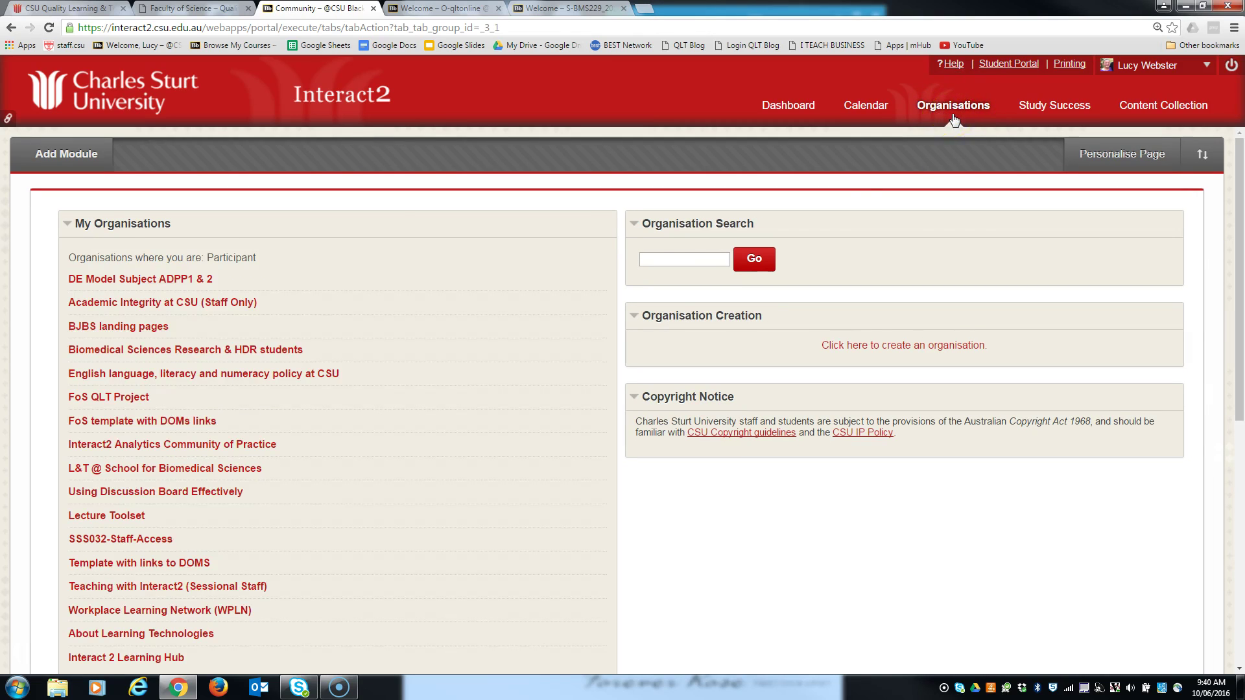
pyautogui.click(676, 260)
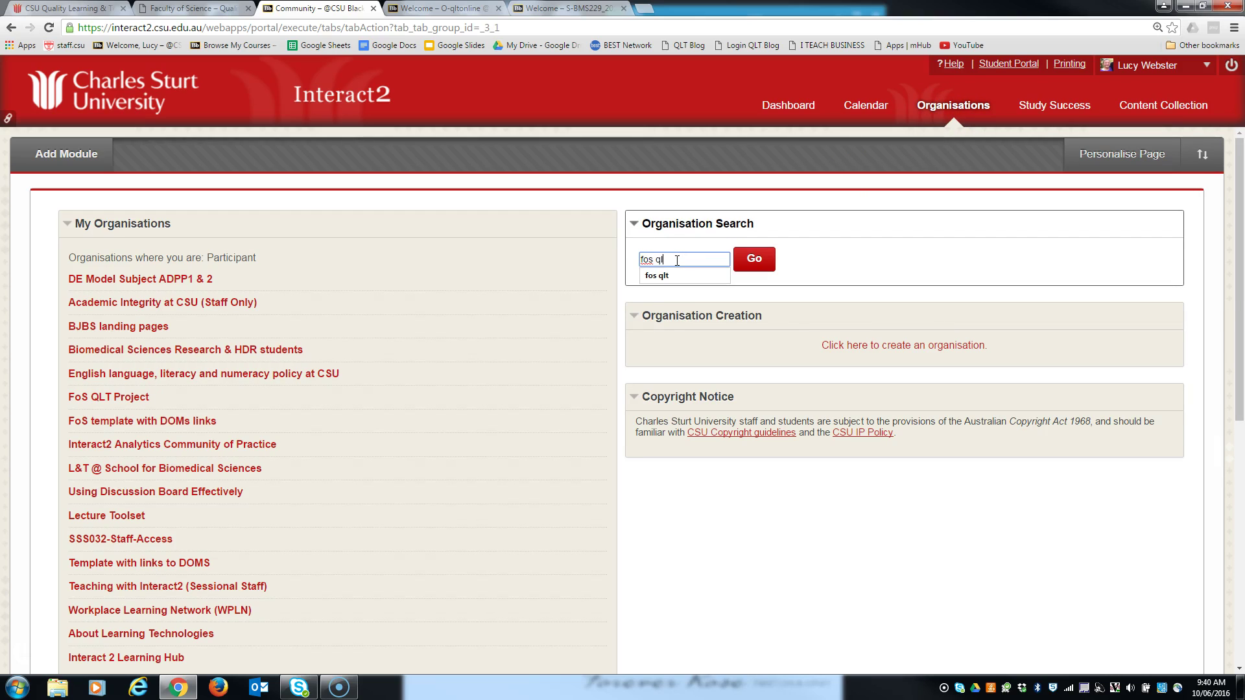
pyautogui.click(755, 261)
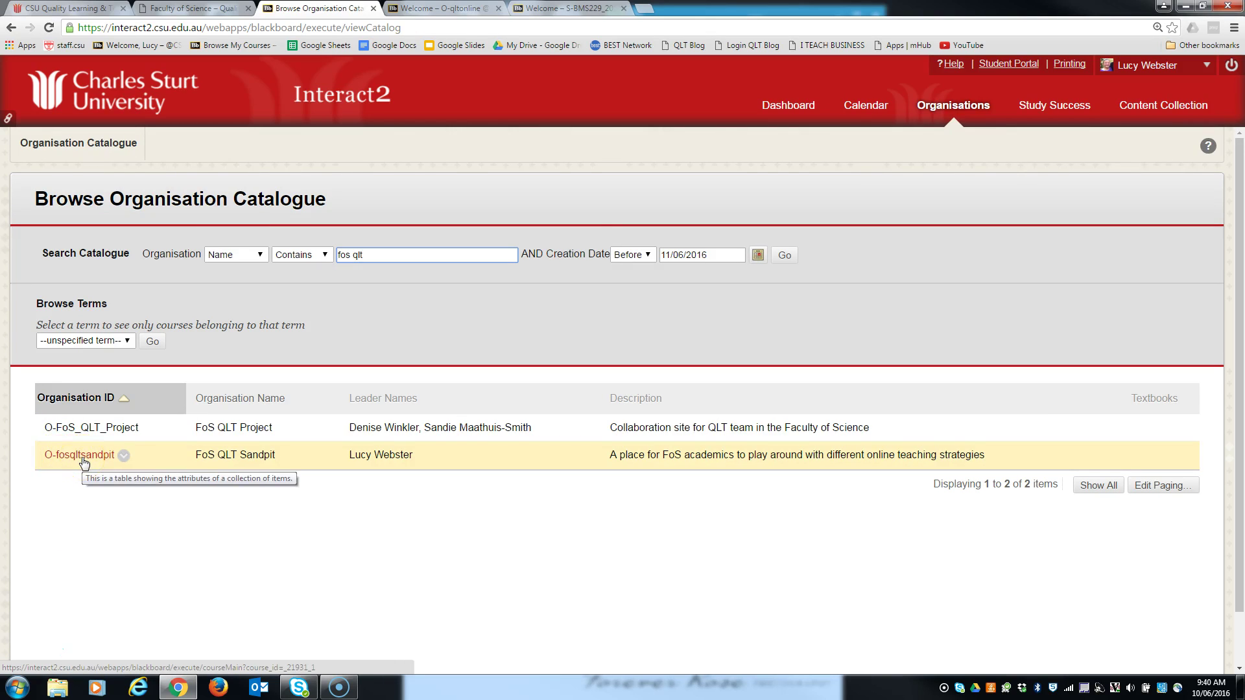
# - Enrol in the O-fosqltsandpit organisation and confirm the self-enrolment
pyautogui.click(125, 461)
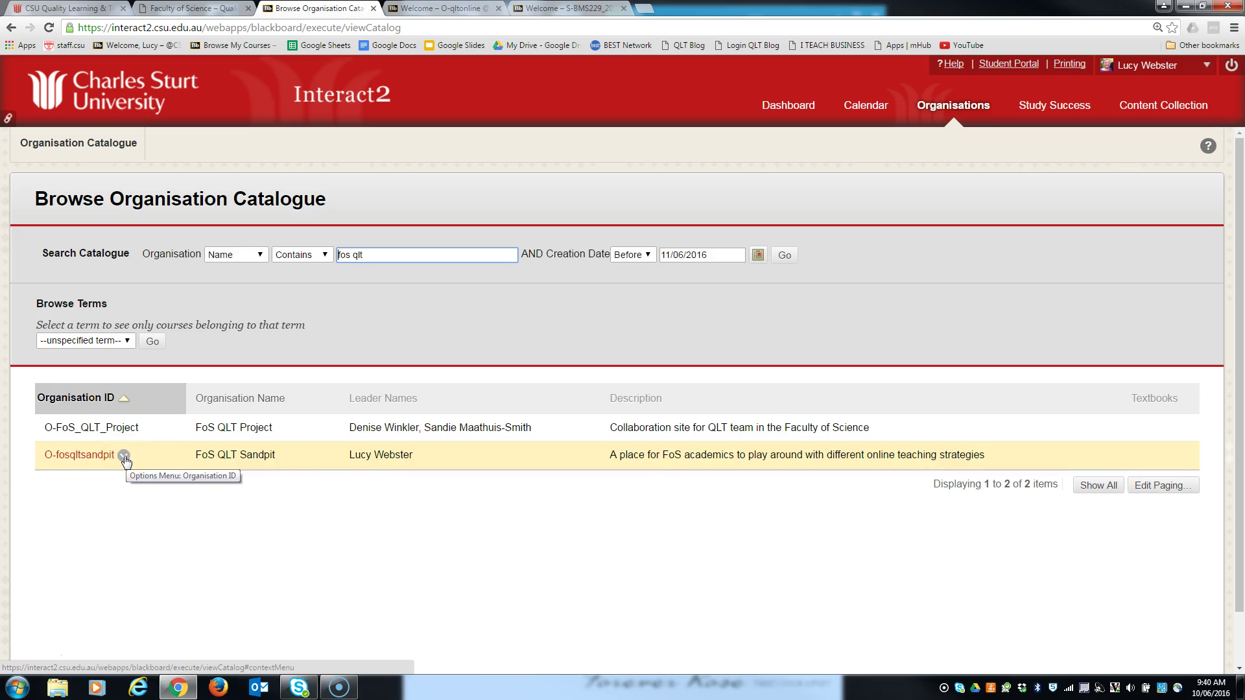
pyautogui.click(126, 459)
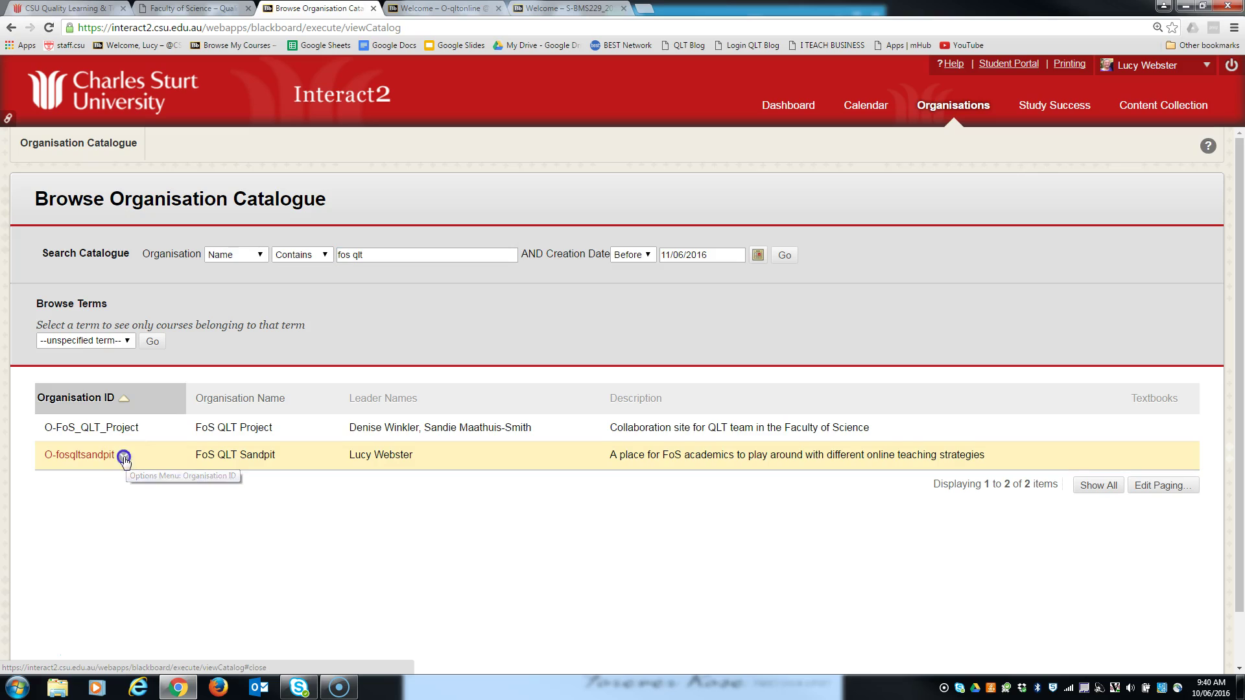
pyautogui.click(138, 490)
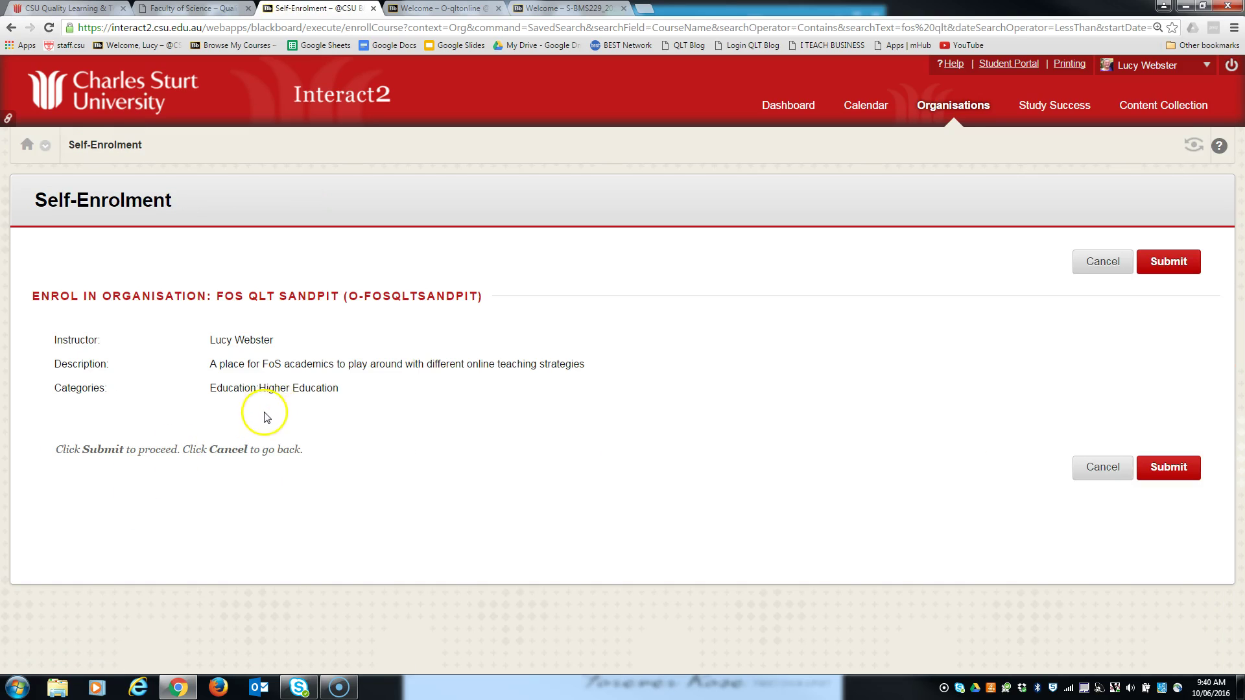
pyautogui.click(1170, 469)
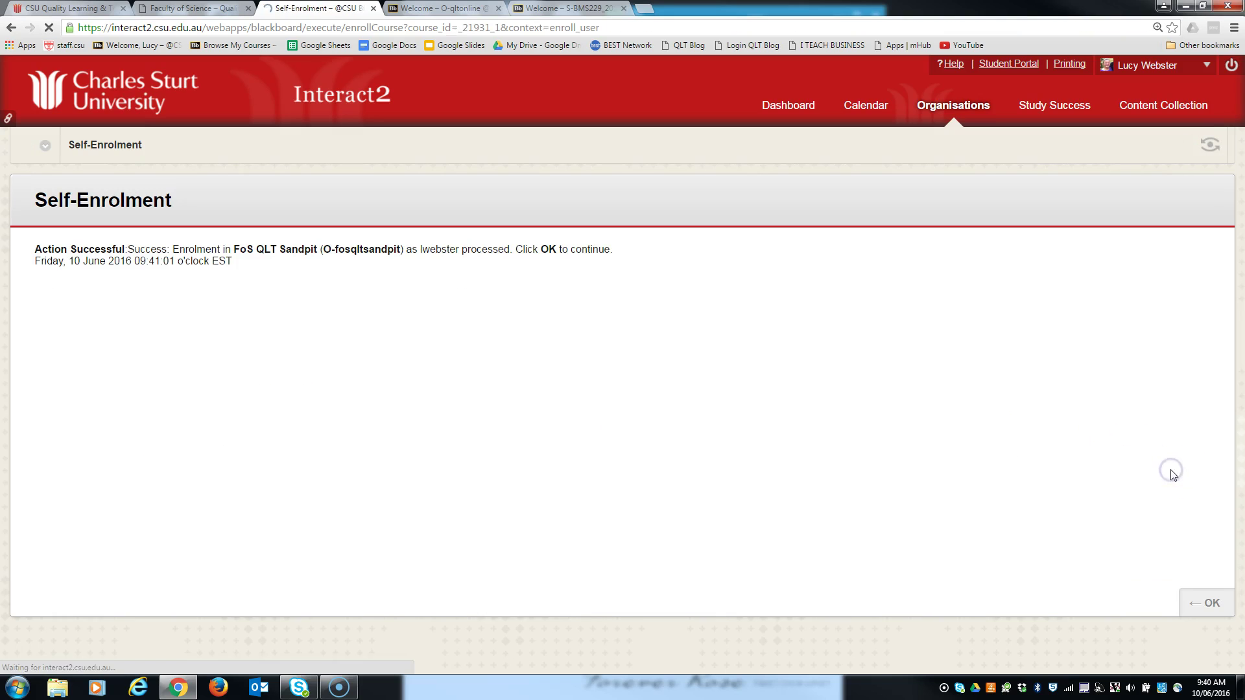
pyautogui.click(1204, 602)
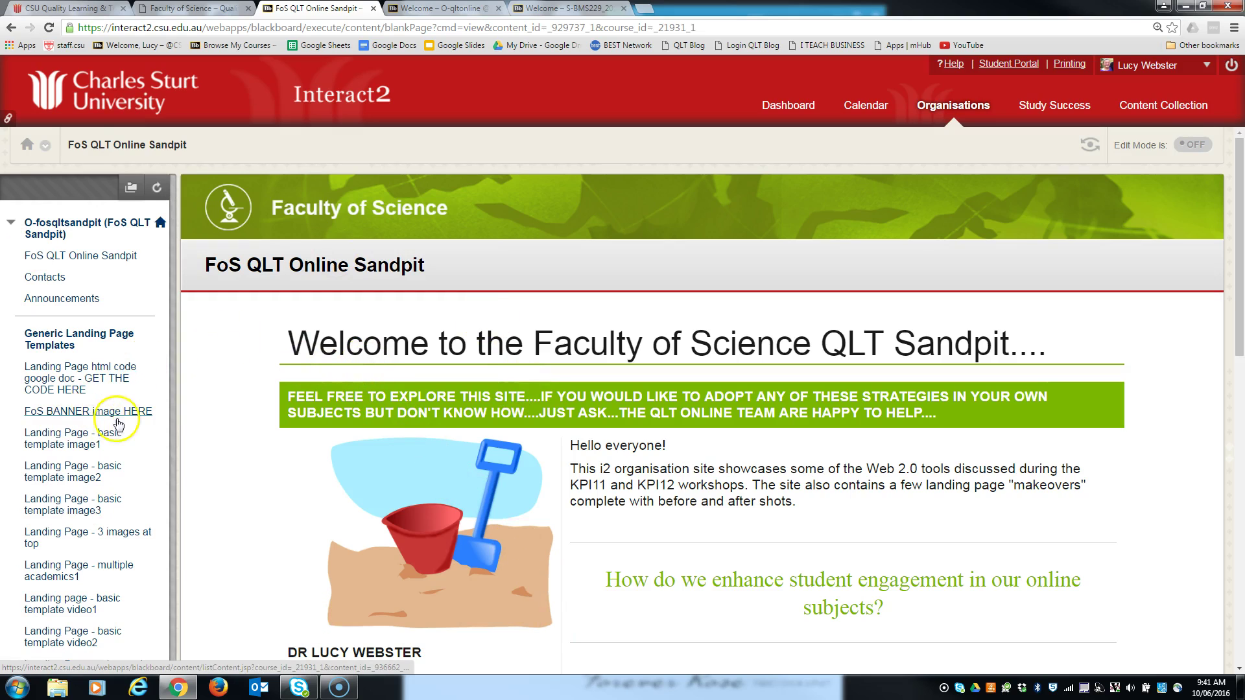
# - Browse the 'Landing Page - basic template image1' example
pyautogui.scroll(-1, 123, 408)
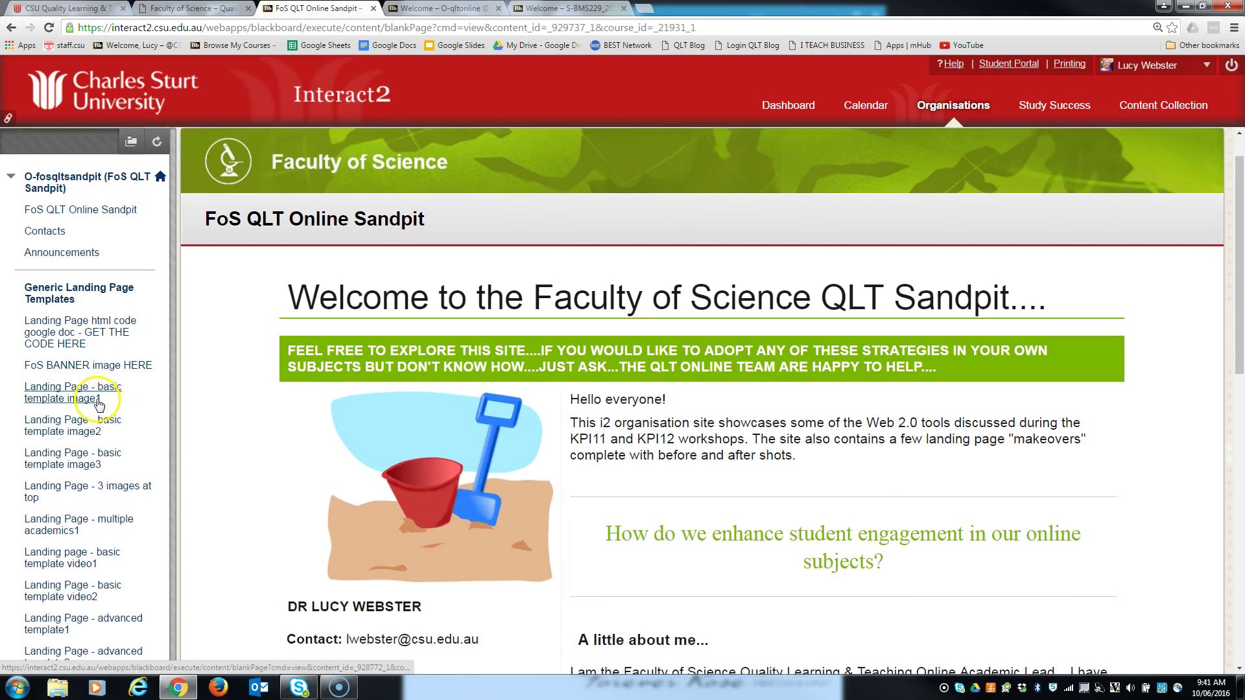
pyautogui.scroll(-1, 97, 389)
pyautogui.click(77, 322)
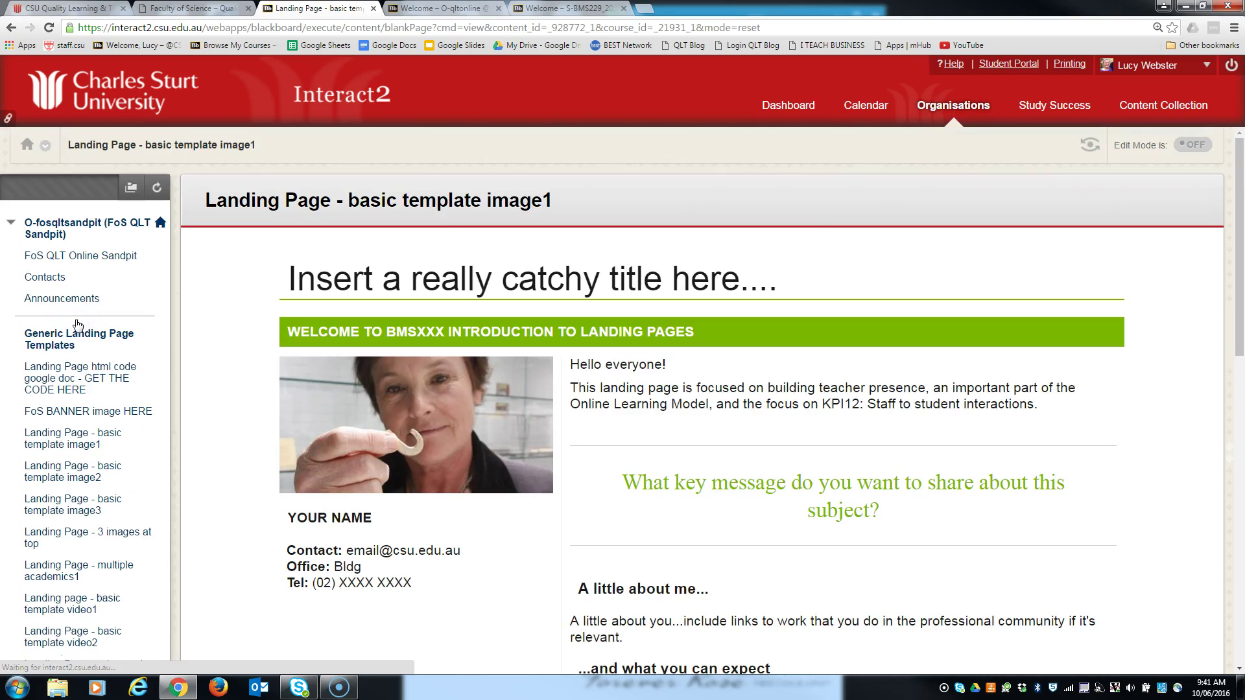
pyautogui.scroll(-2, 211, 349)
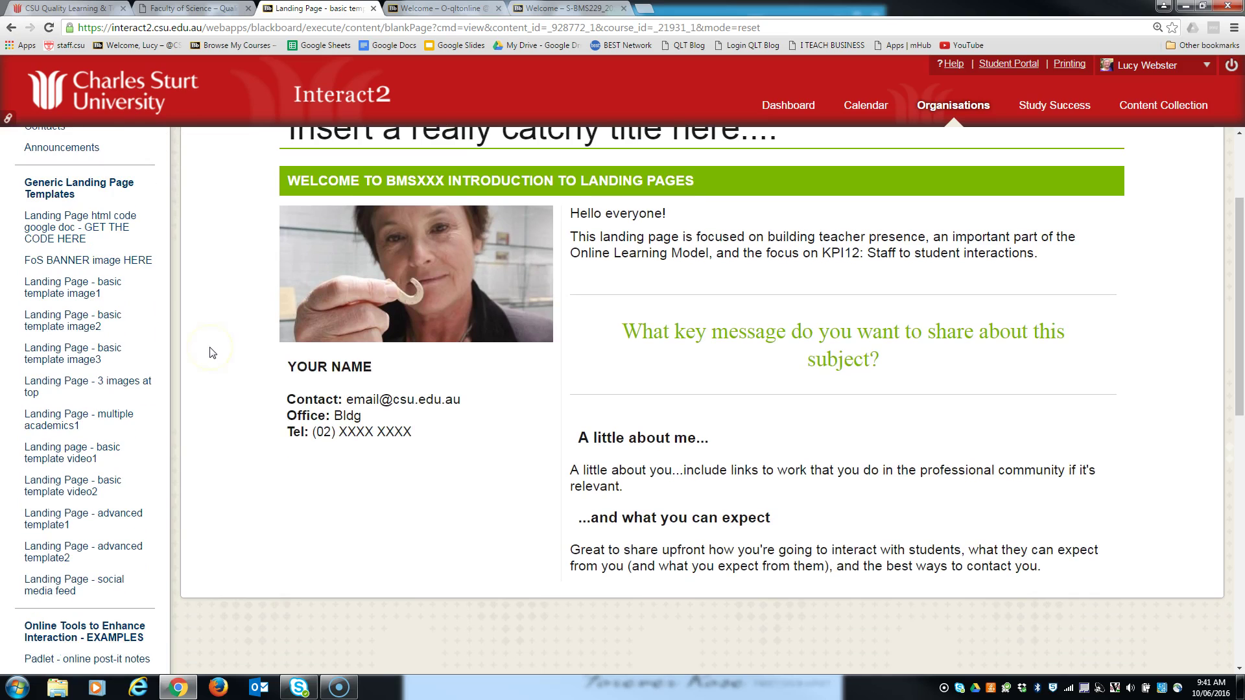
pyautogui.scroll(1, 402, 369)
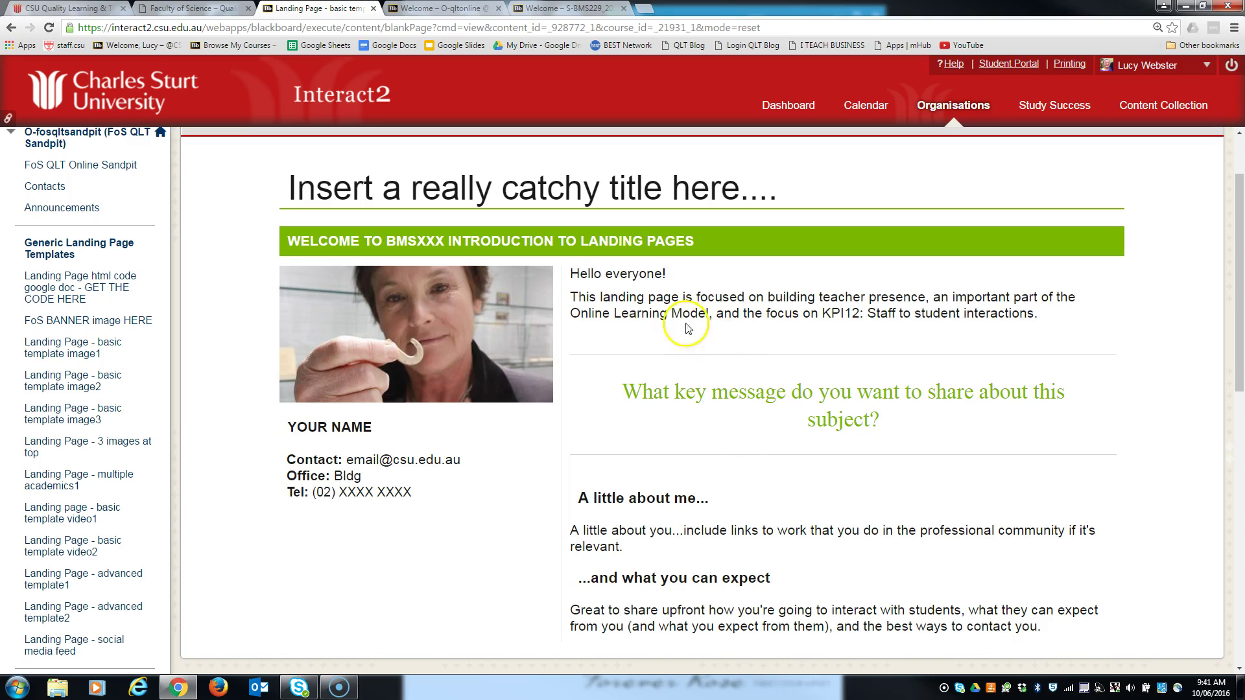
# - Browse the basic template image2 and image3 examples, then open 'Landing Page - 3 images at top'
pyautogui.click(56, 377)
pyautogui.scroll(-2, 538, 457)
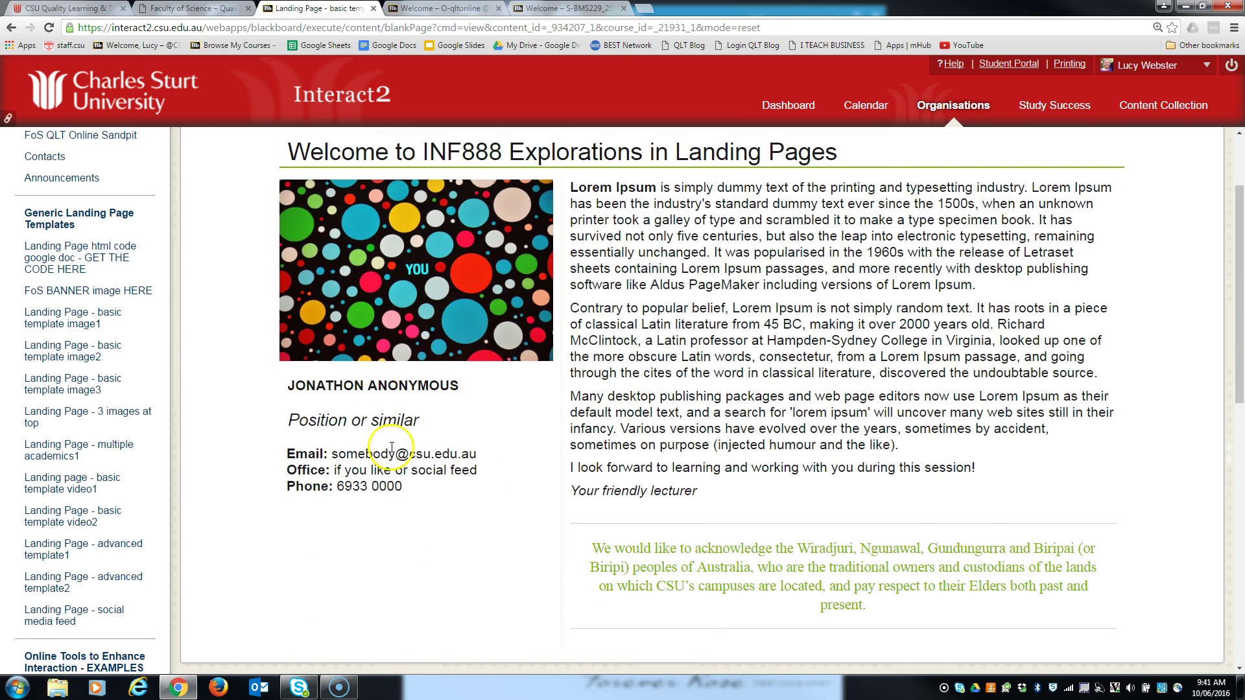
pyautogui.click(70, 378)
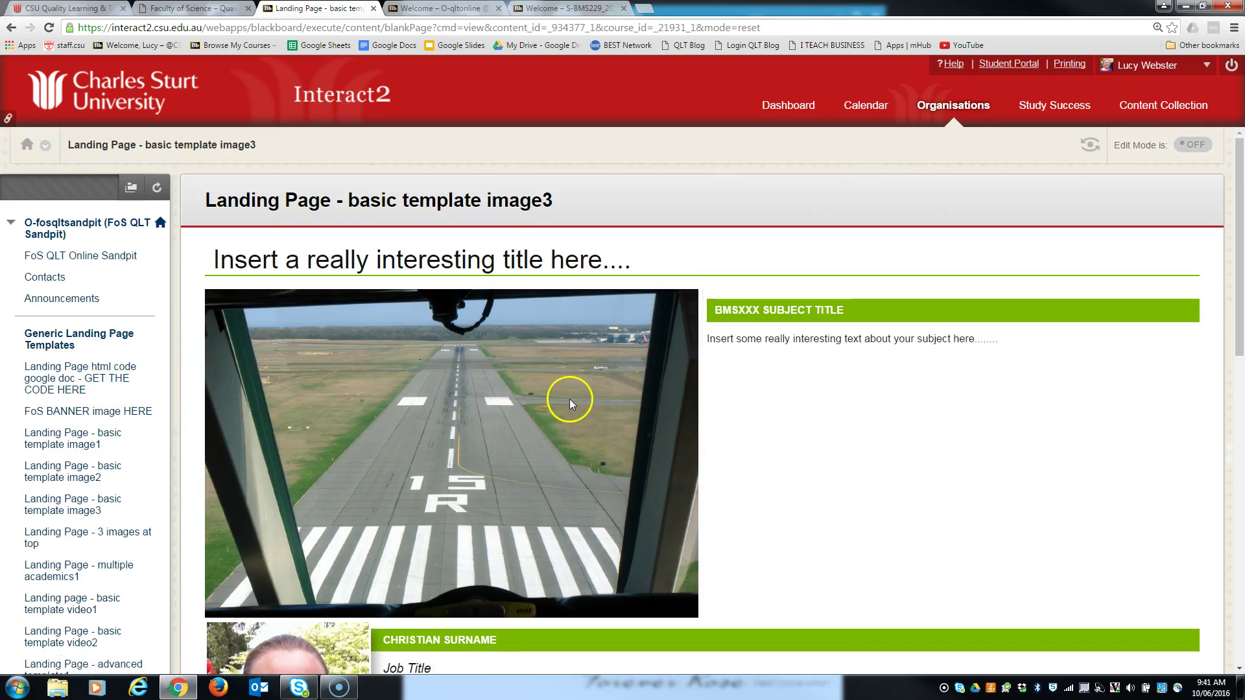
pyautogui.scroll(-3, 570, 397)
pyautogui.scroll(-1, 554, 471)
pyautogui.scroll(3, 506, 454)
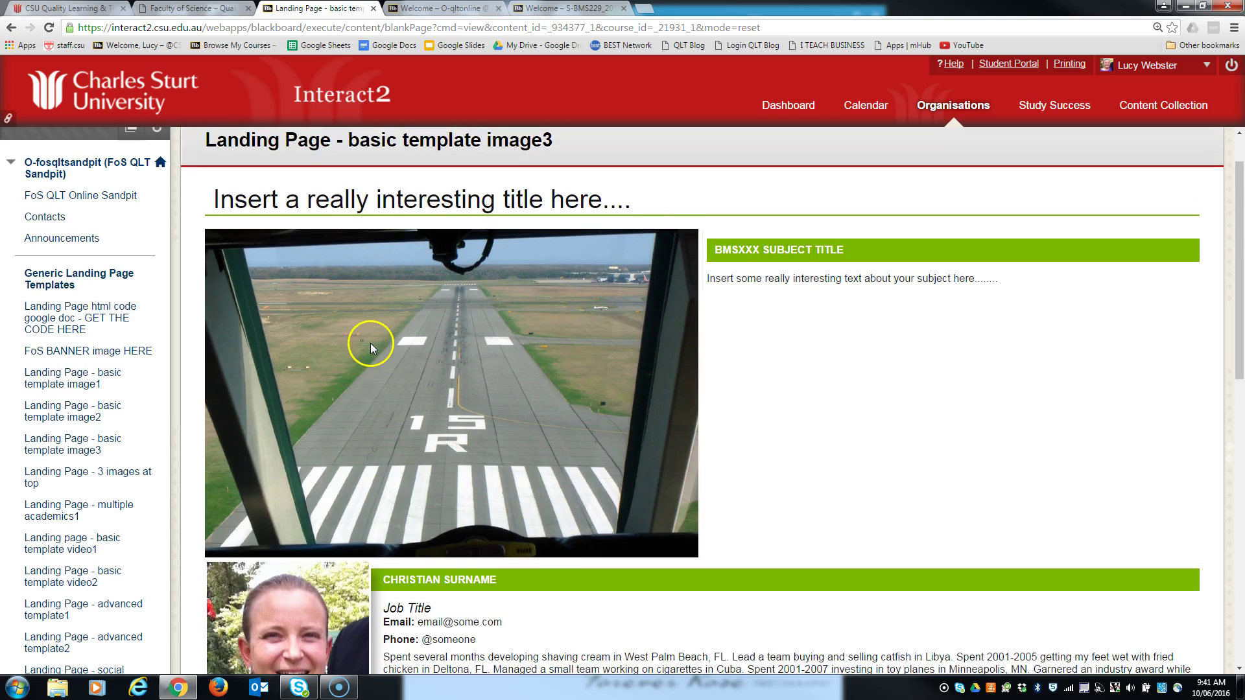
pyautogui.scroll(-1, 450, 443)
pyautogui.scroll(-1, 449, 443)
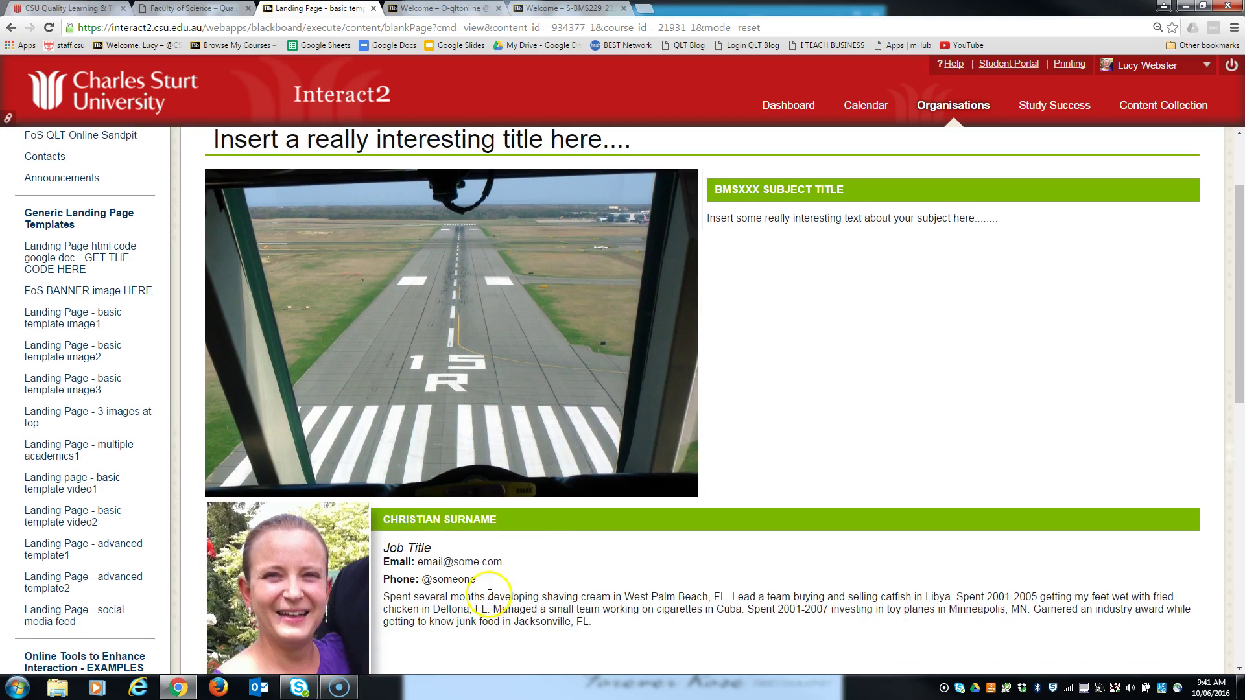
pyautogui.scroll(-3, 489, 594)
pyautogui.click(84, 249)
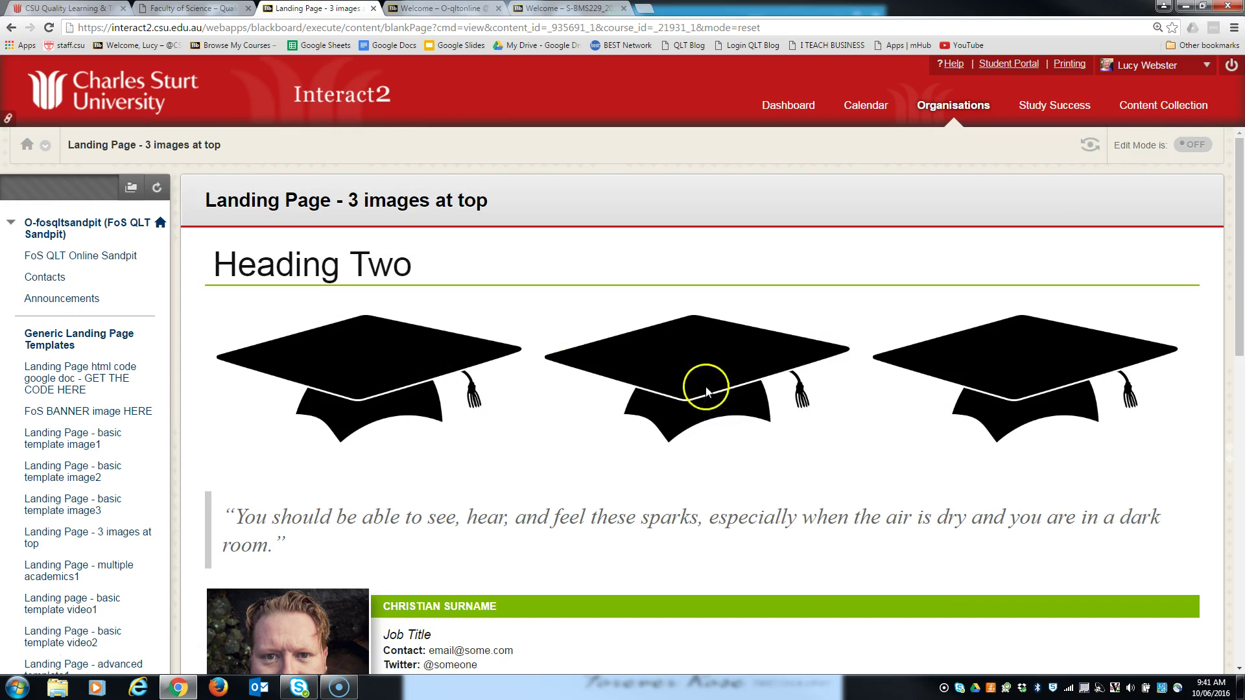
pyautogui.scroll(-3, 341, 428)
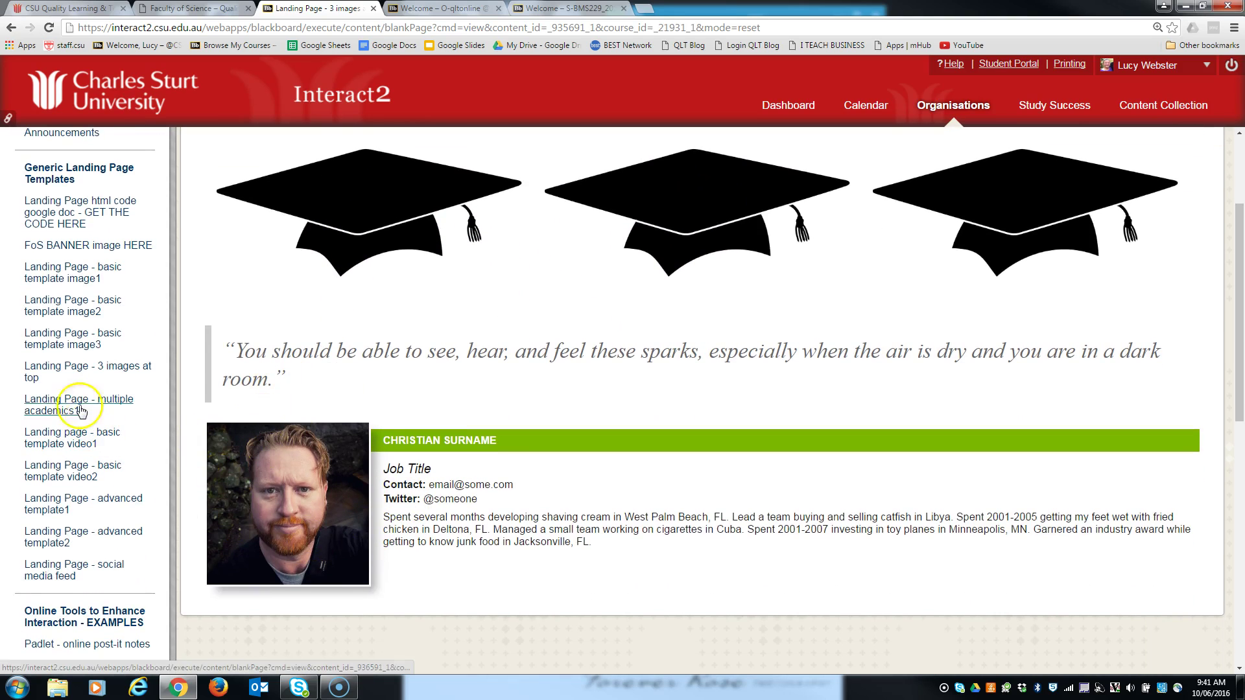
pyautogui.scroll(2, 70, 417)
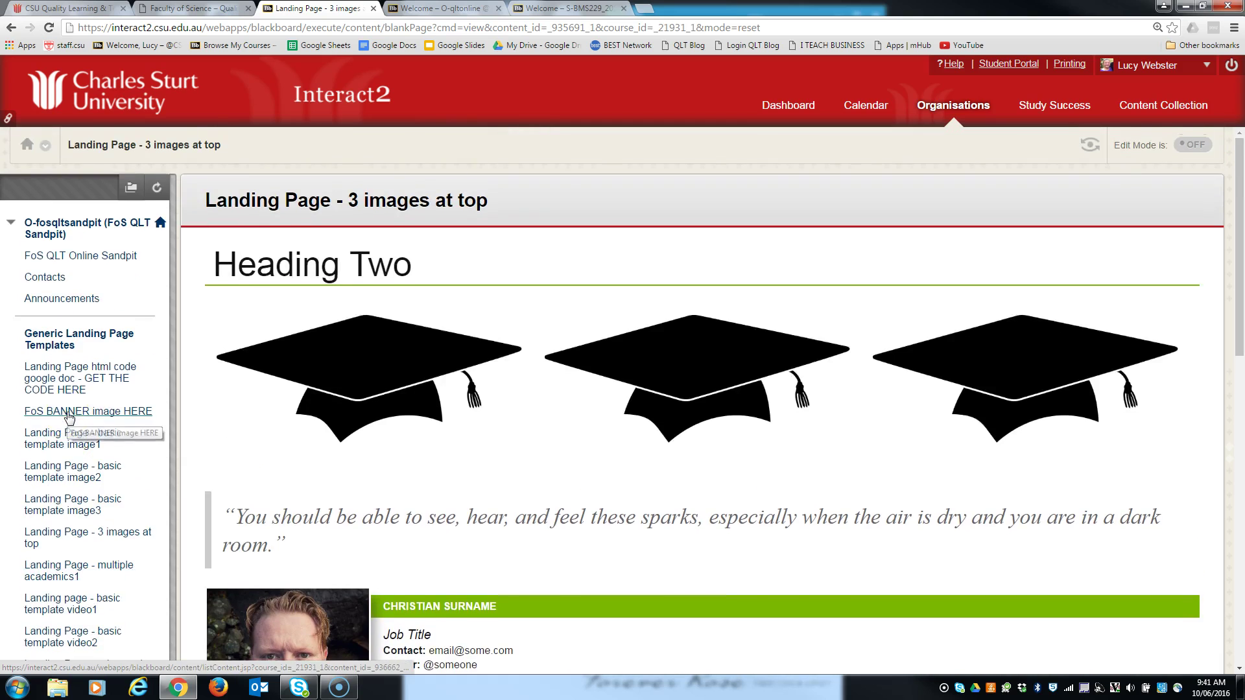
pyautogui.scroll(-1, 70, 417)
pyautogui.scroll(-3, 70, 417)
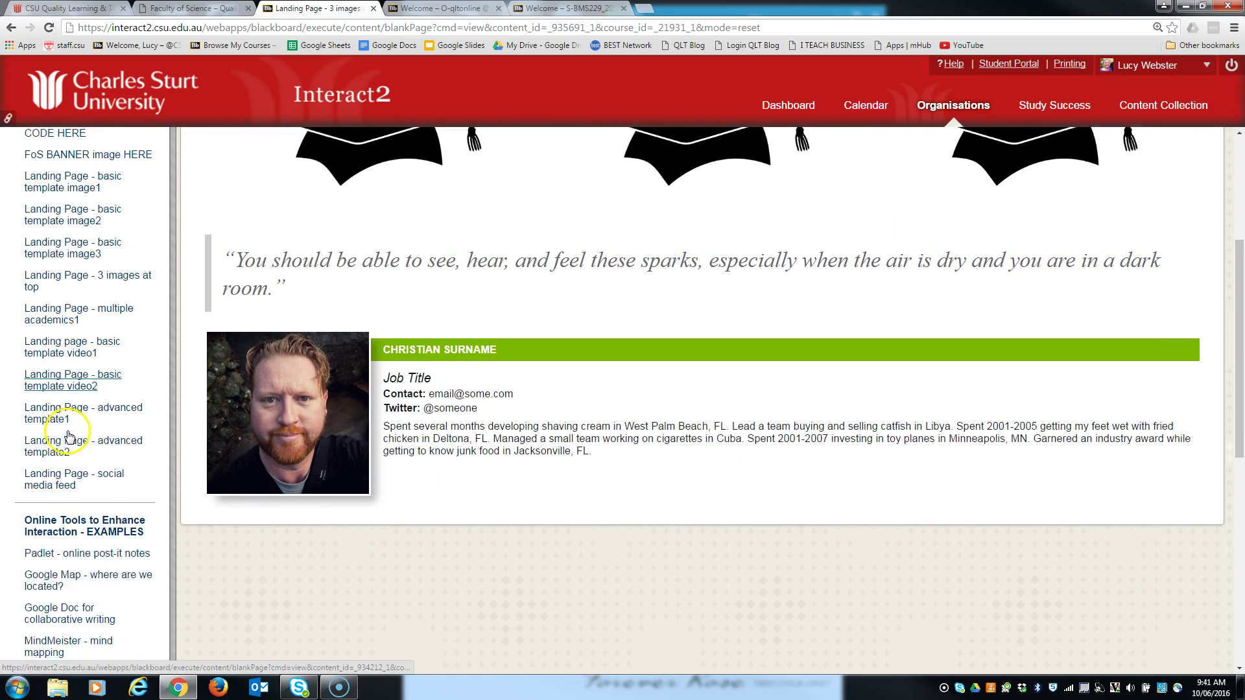
pyautogui.click(73, 400)
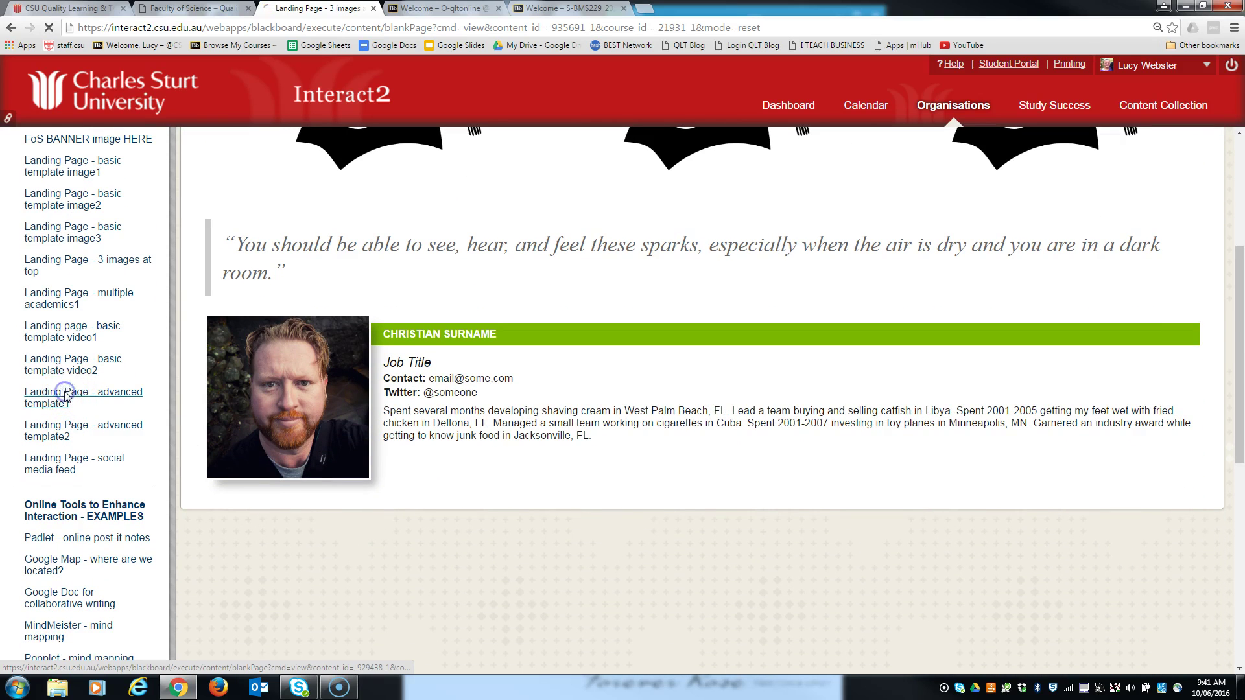
pyautogui.scroll(-2, 583, 339)
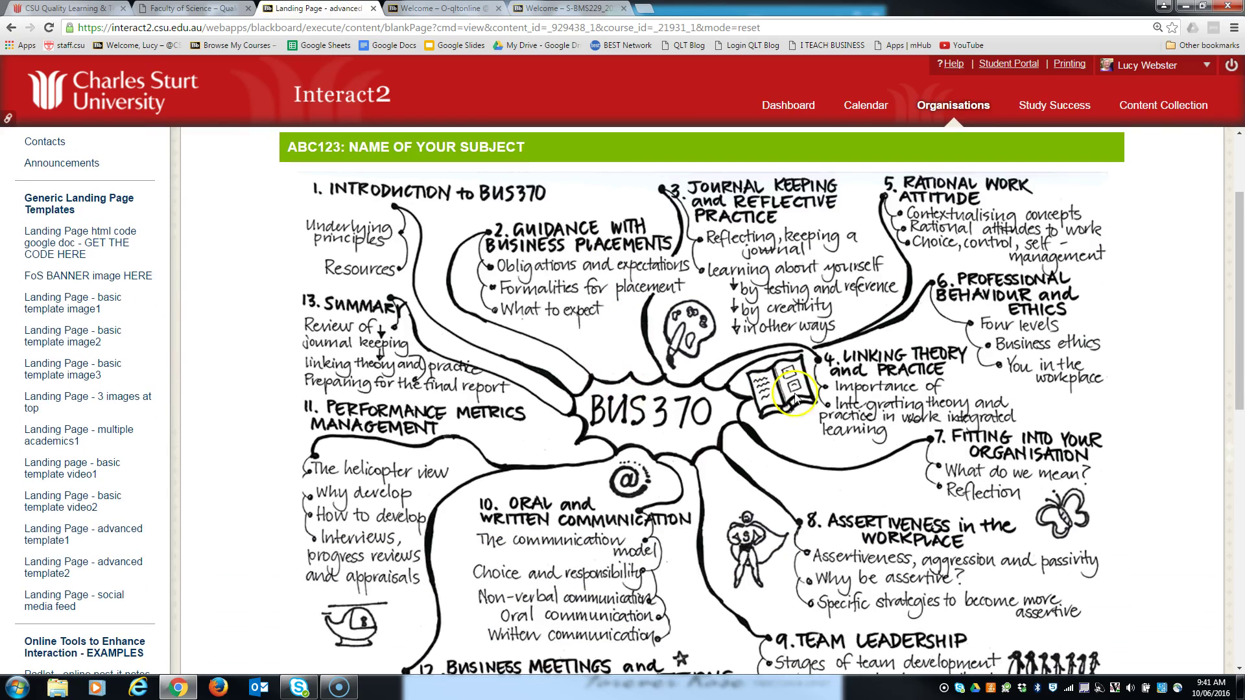
pyautogui.scroll(-7, 762, 447)
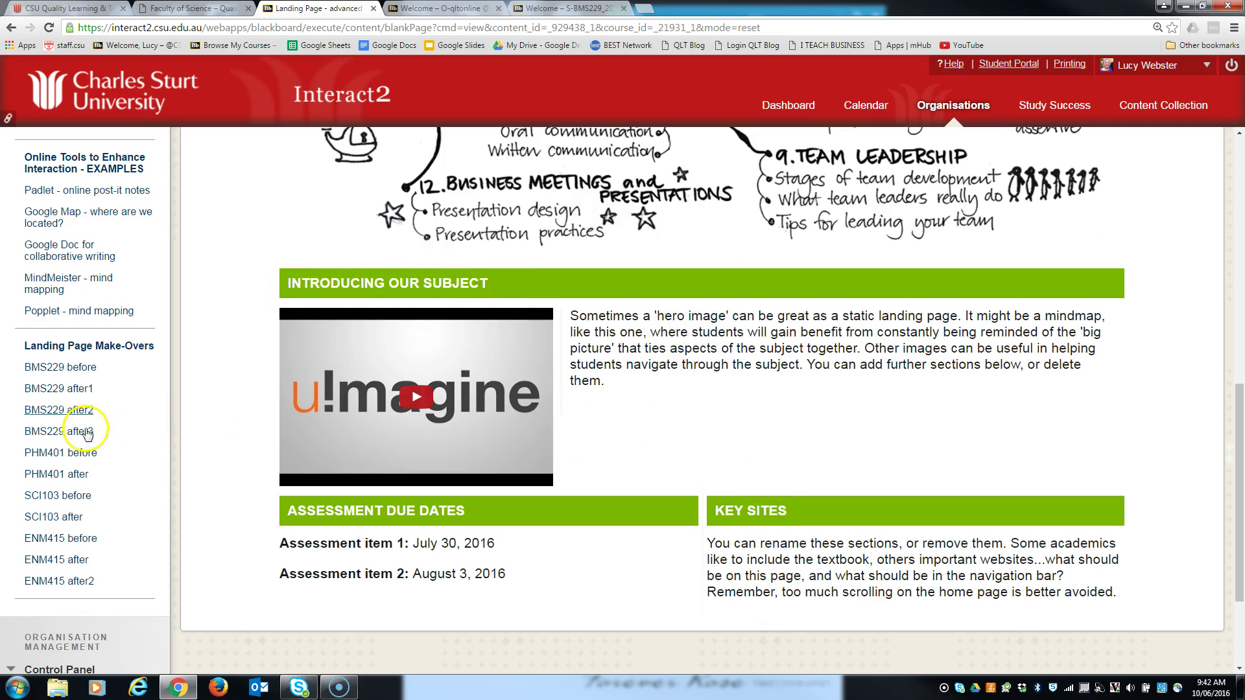
pyautogui.scroll(4, 219, 438)
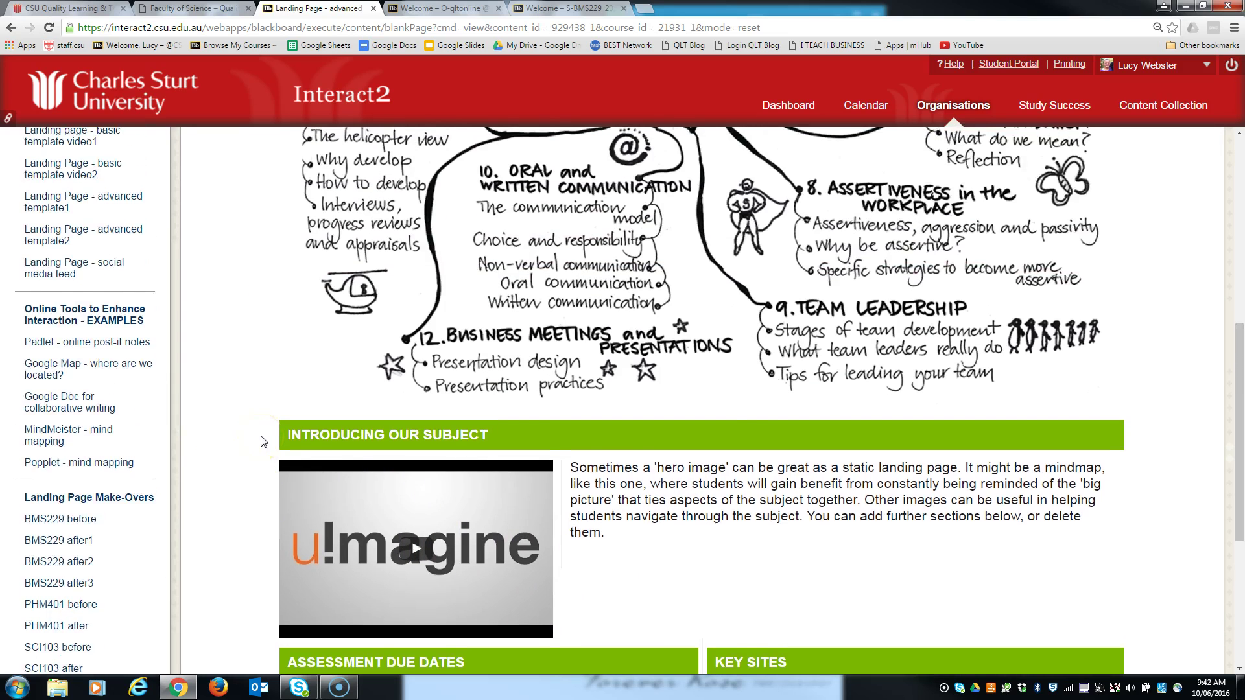
pyautogui.scroll(3, 264, 440)
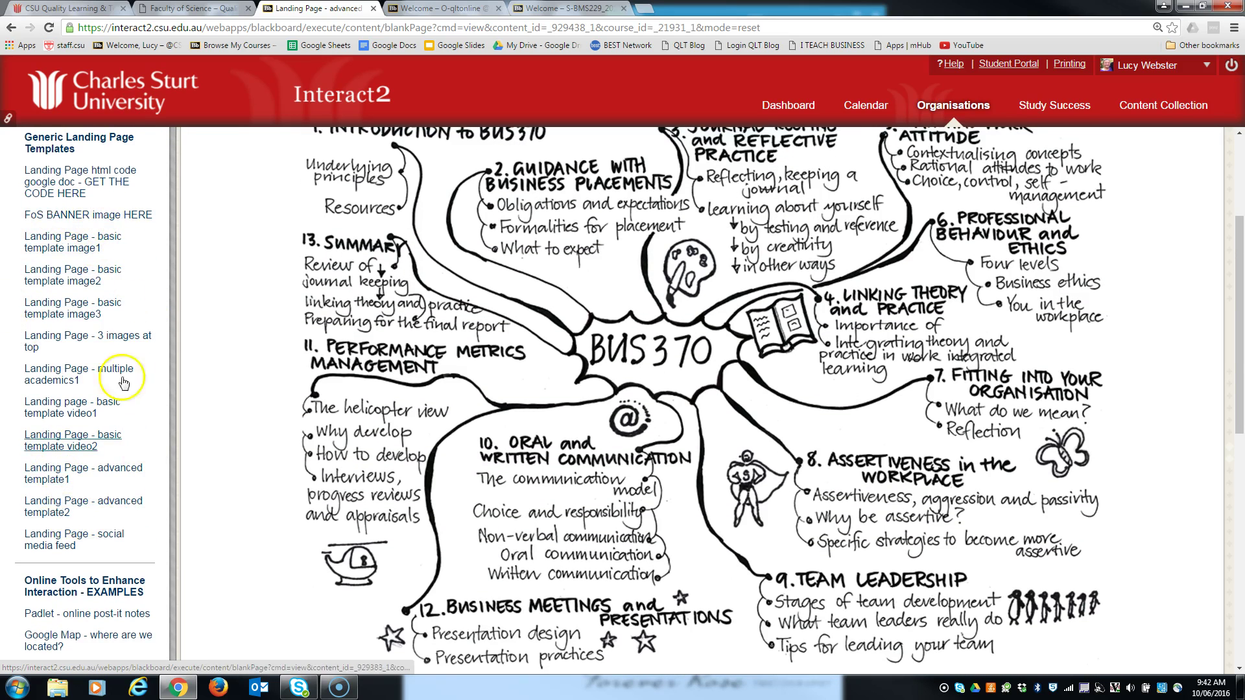
# - Review the basic template image3 example, then open the landing page HTML code Google Doc
pyautogui.click(84, 310)
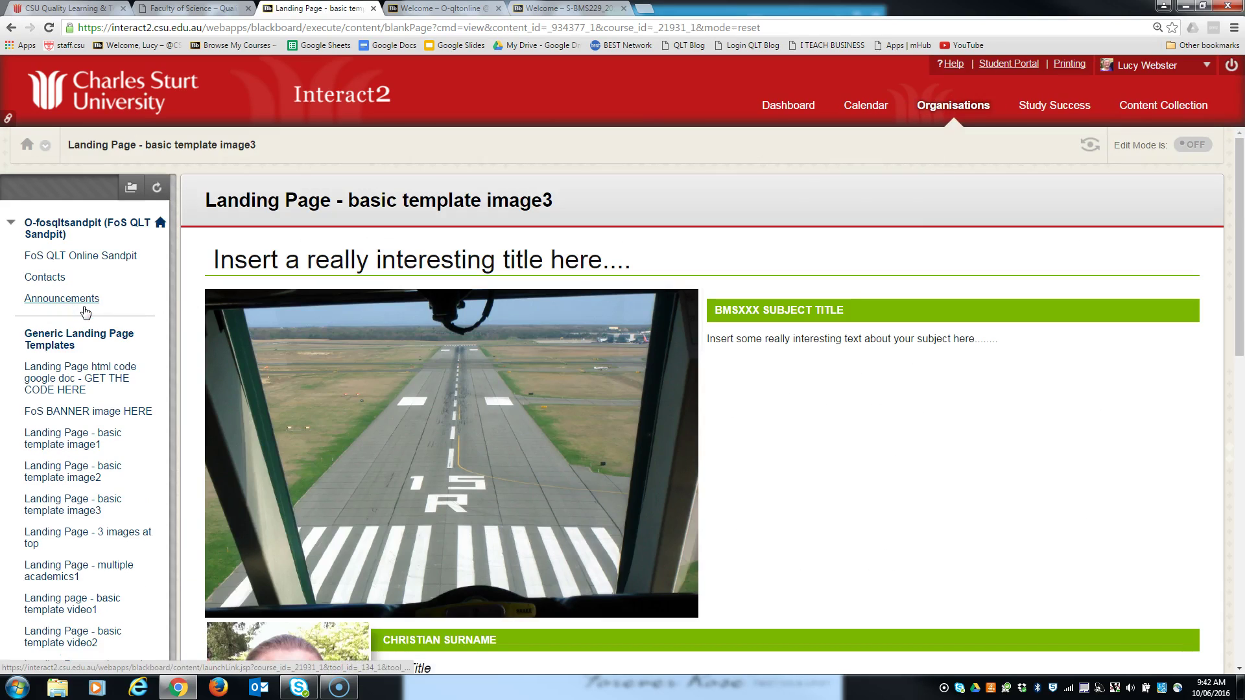
pyautogui.scroll(-1, 616, 442)
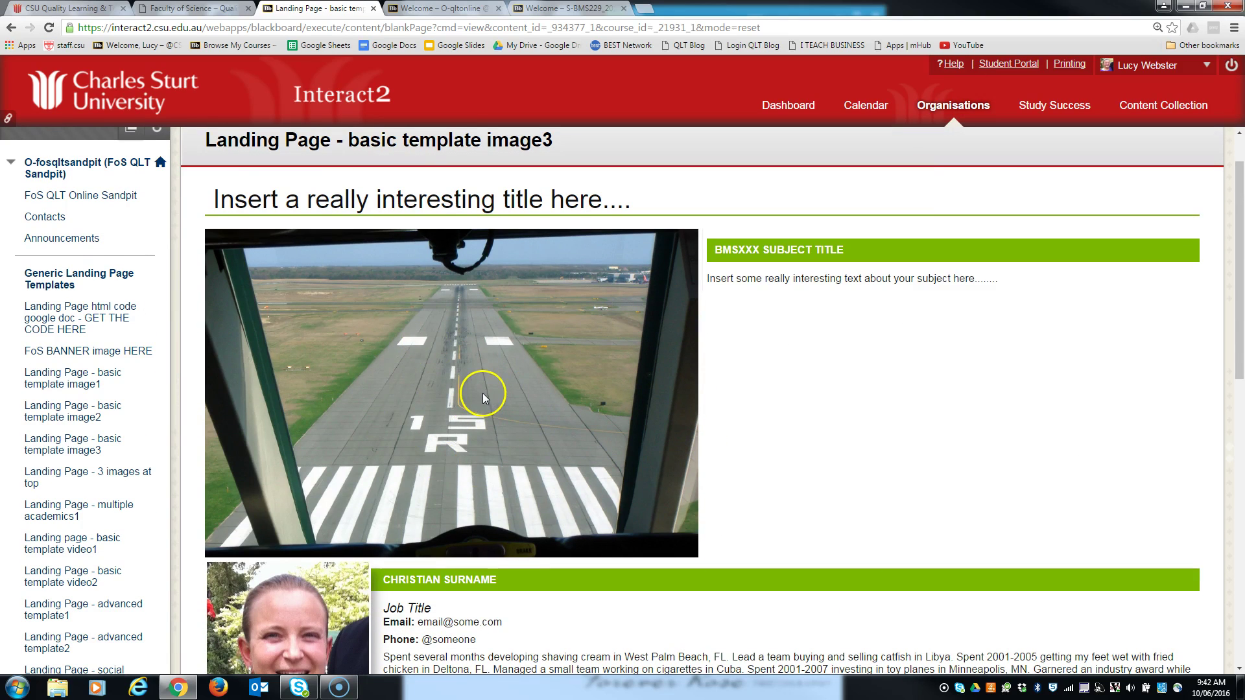
pyautogui.scroll(-2, 500, 429)
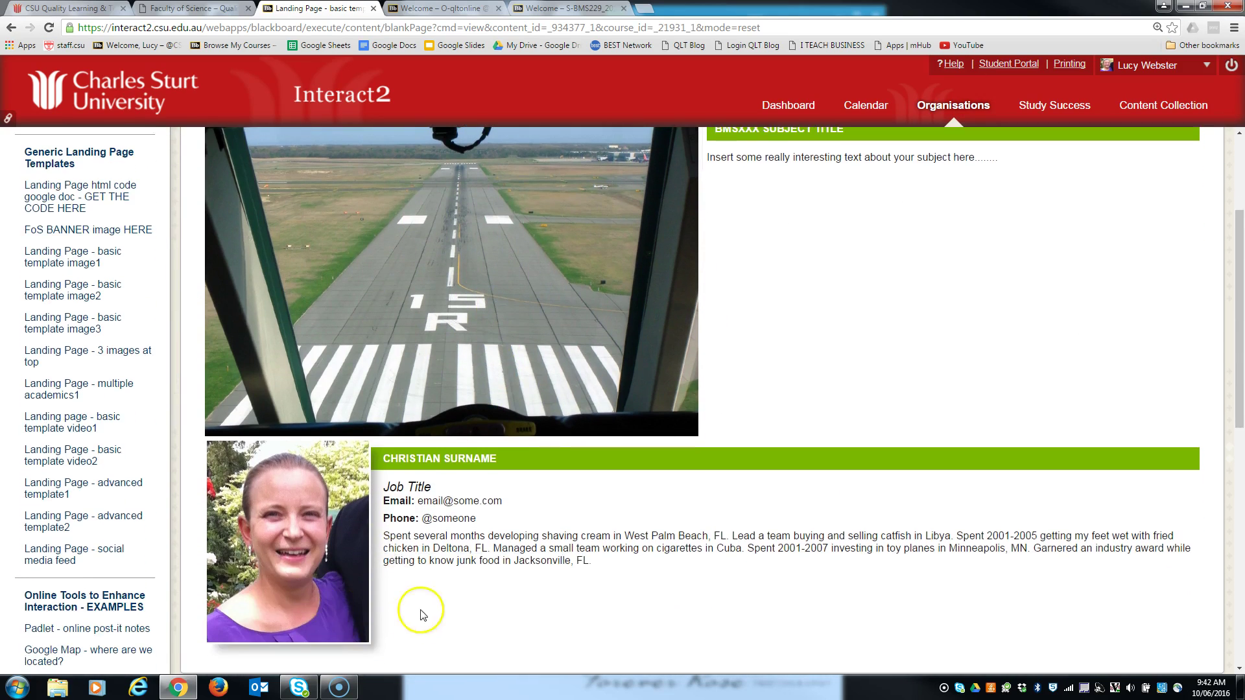
pyautogui.scroll(3, 418, 555)
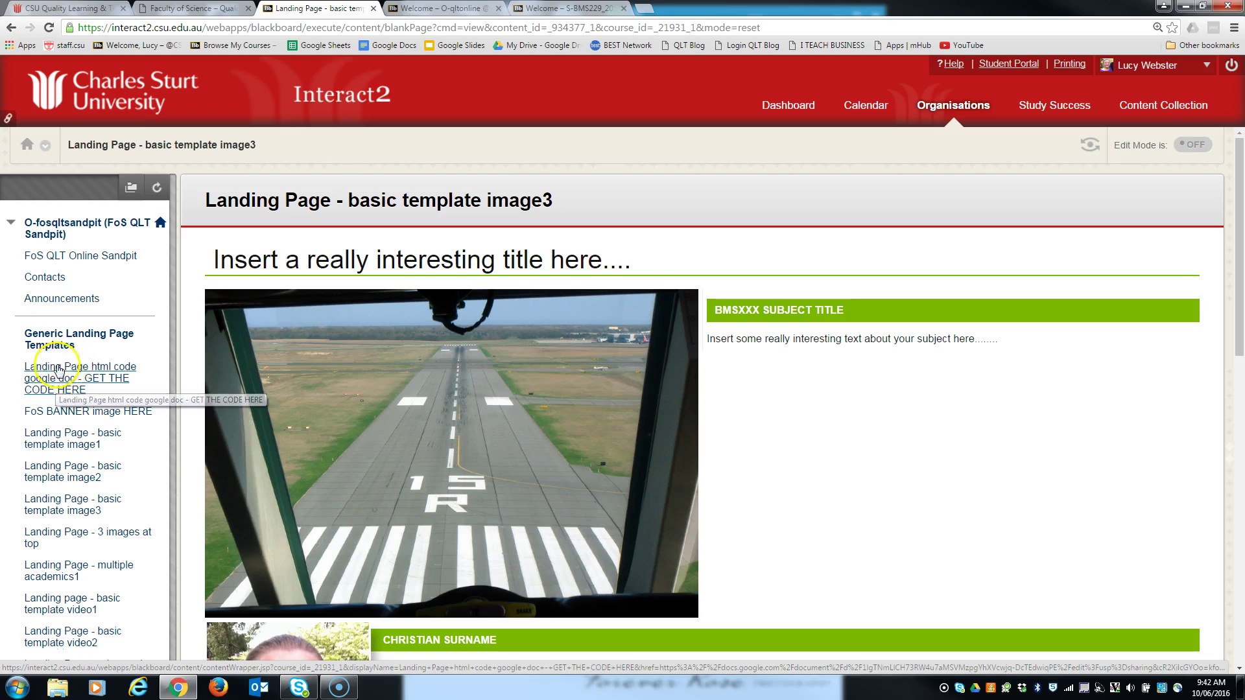
pyautogui.click(57, 381)
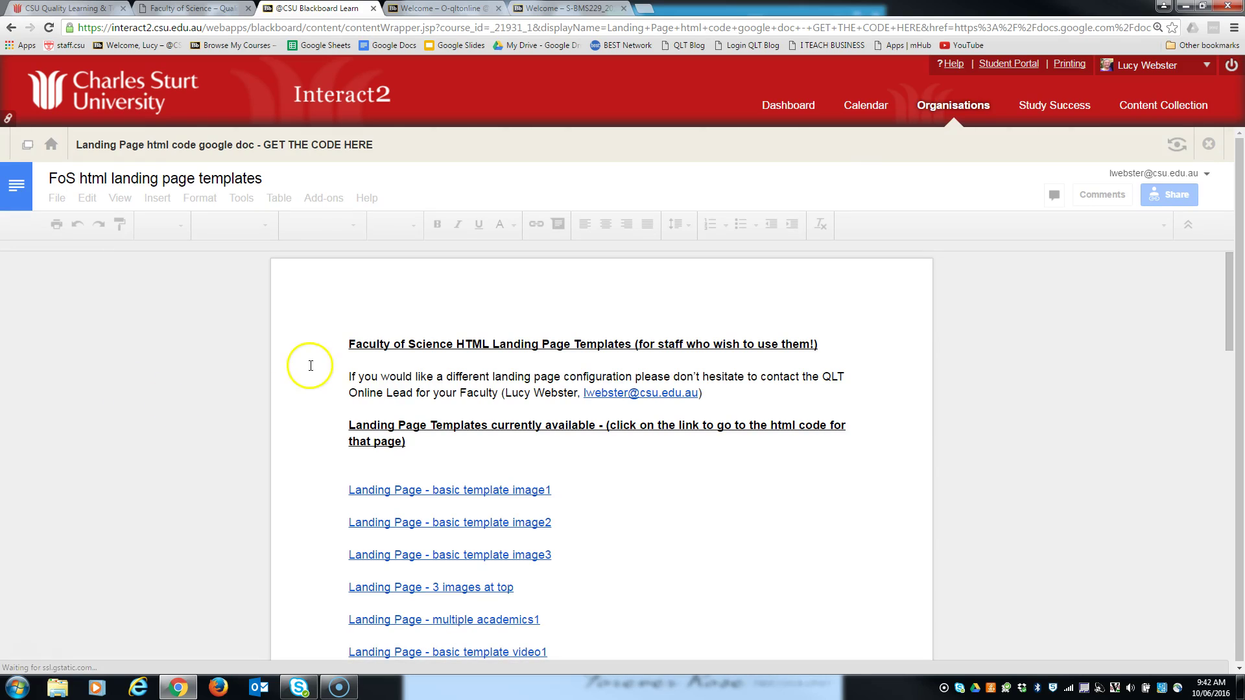
# - Jump to the basic template image3 section of the Google Doc and copy its HTML code
pyautogui.click(445, 555)
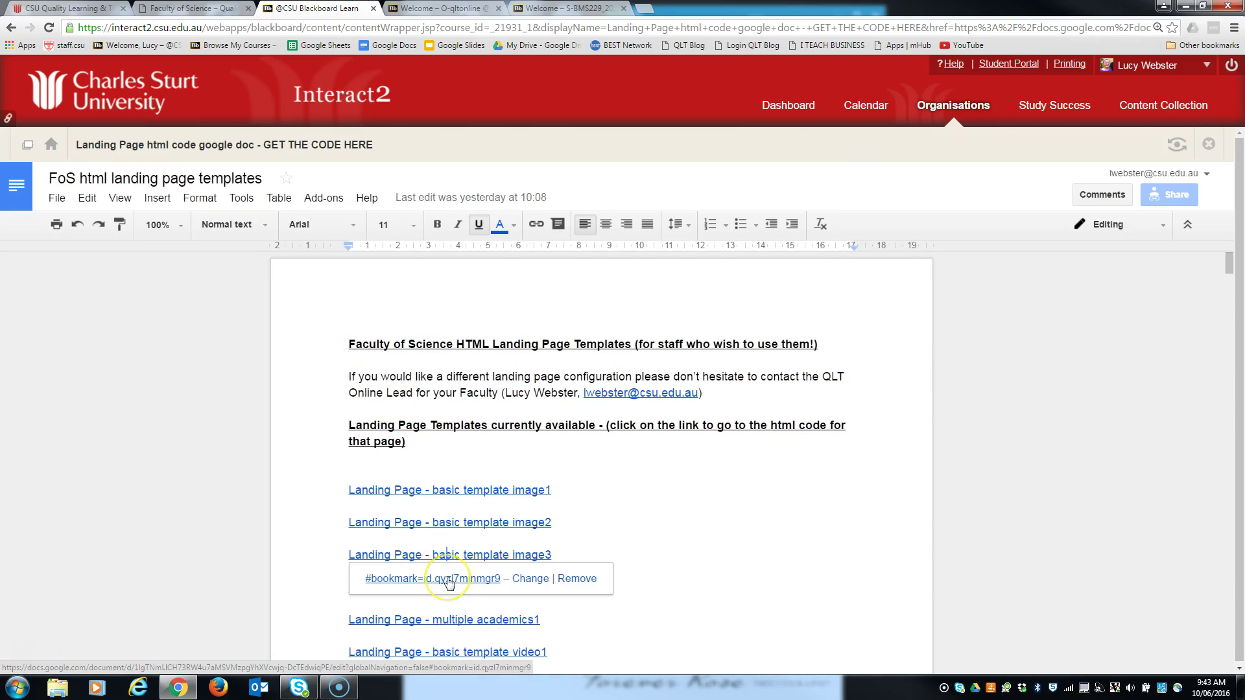
pyautogui.click(449, 579)
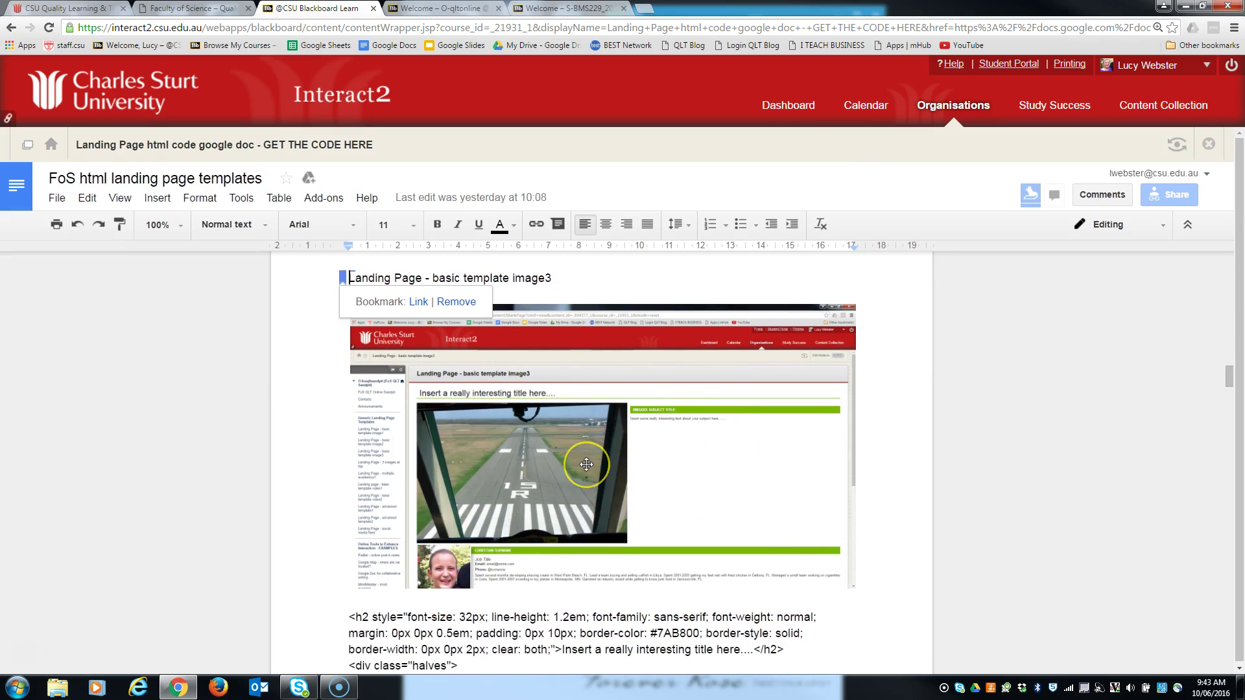
pyautogui.scroll(-4, 586, 464)
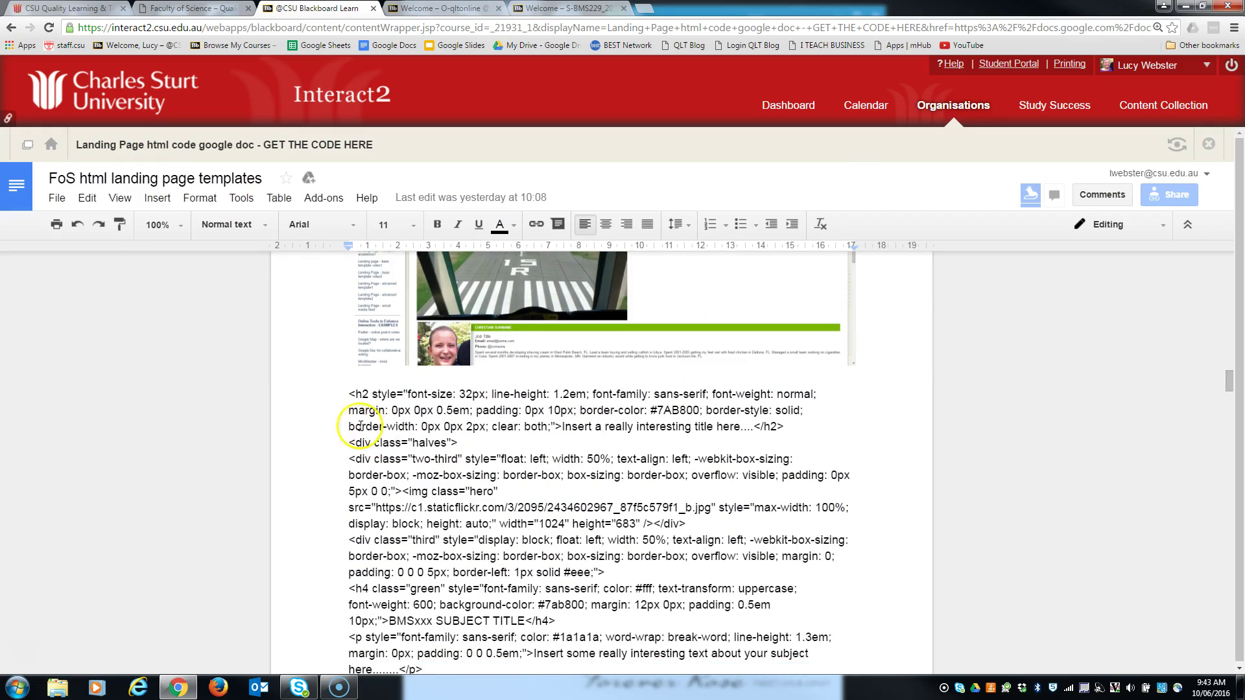
pyautogui.moveTo(349, 387); pyautogui.dragTo(397, 471)
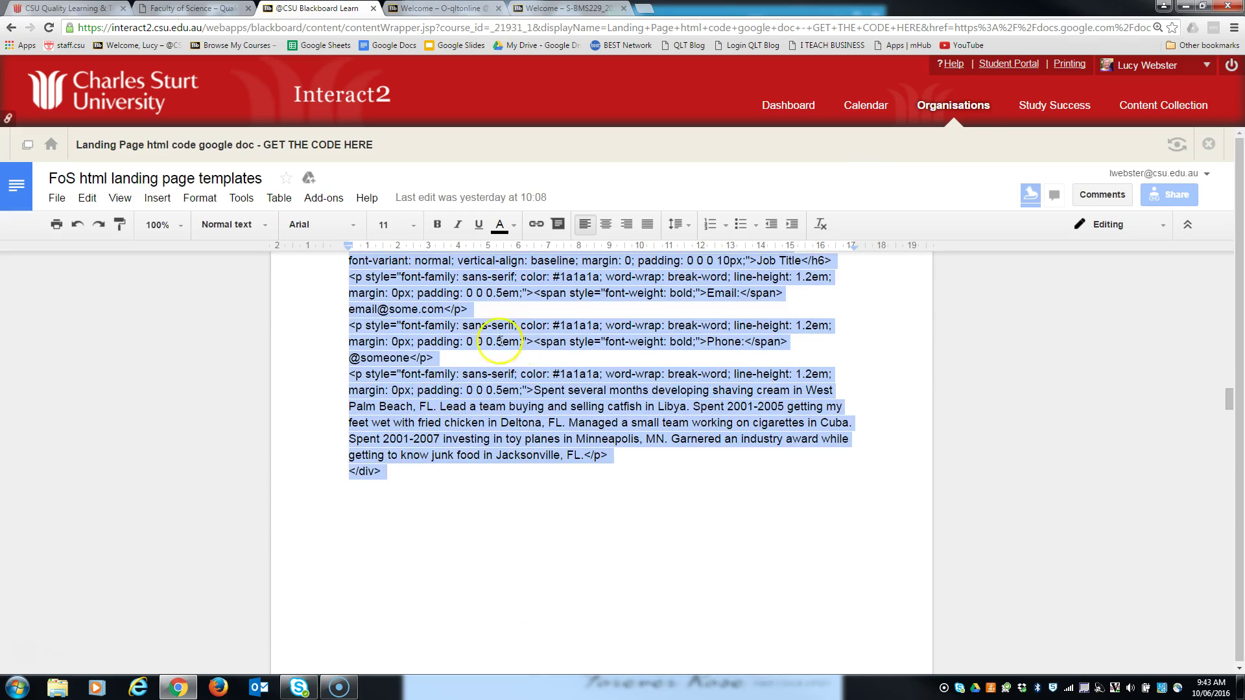
pyautogui.rightClick(517, 276)
pyautogui.click(548, 318)
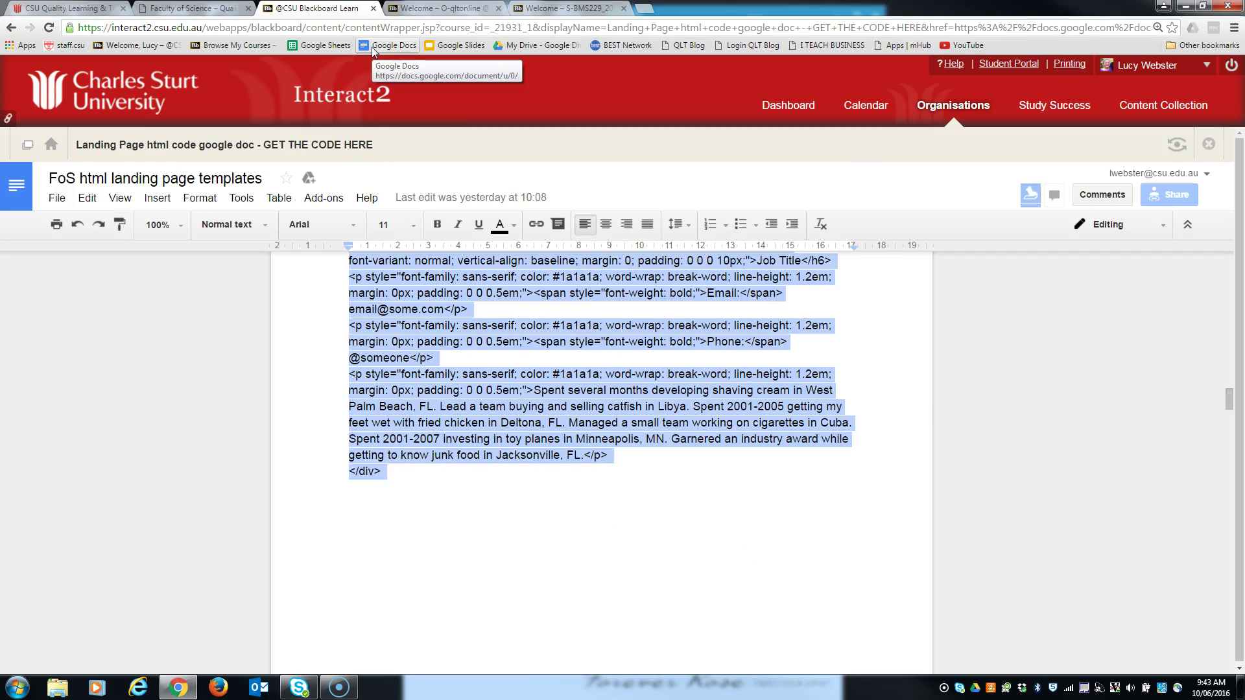
pyautogui.click(444, 8)
# - With Edit Mode on in O-qltonline, add a blank menu page named 'Home'
pyautogui.click(738, 379)
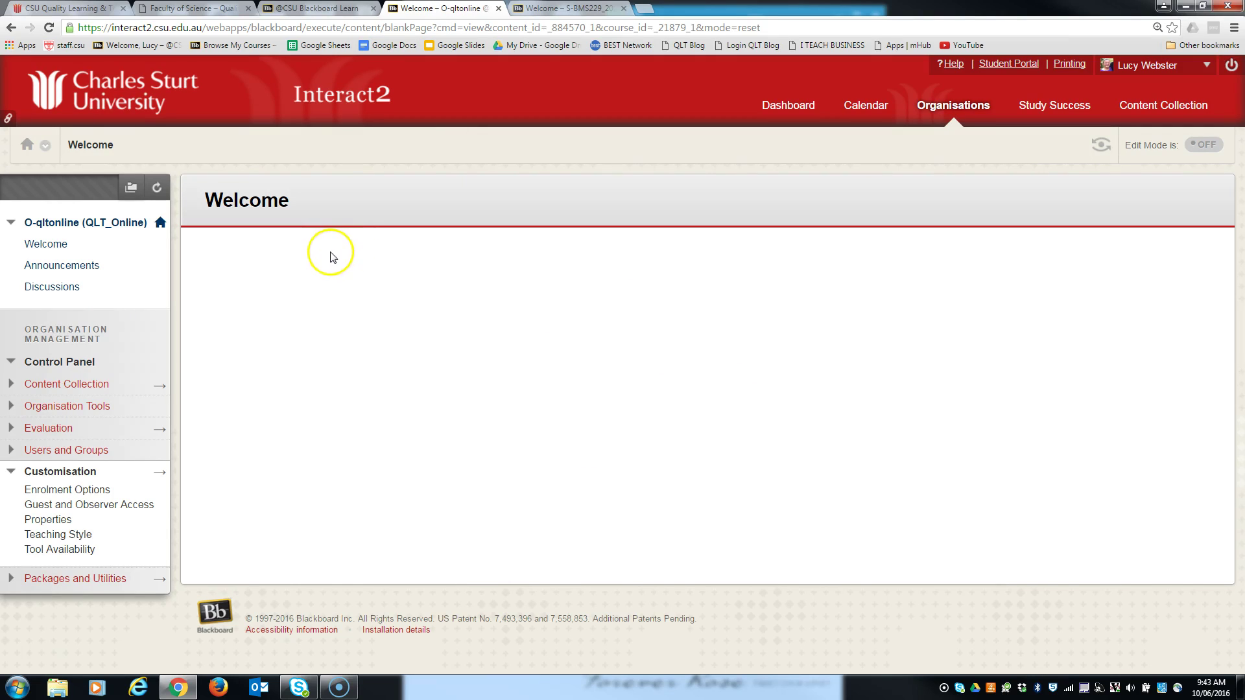
pyautogui.click(1200, 153)
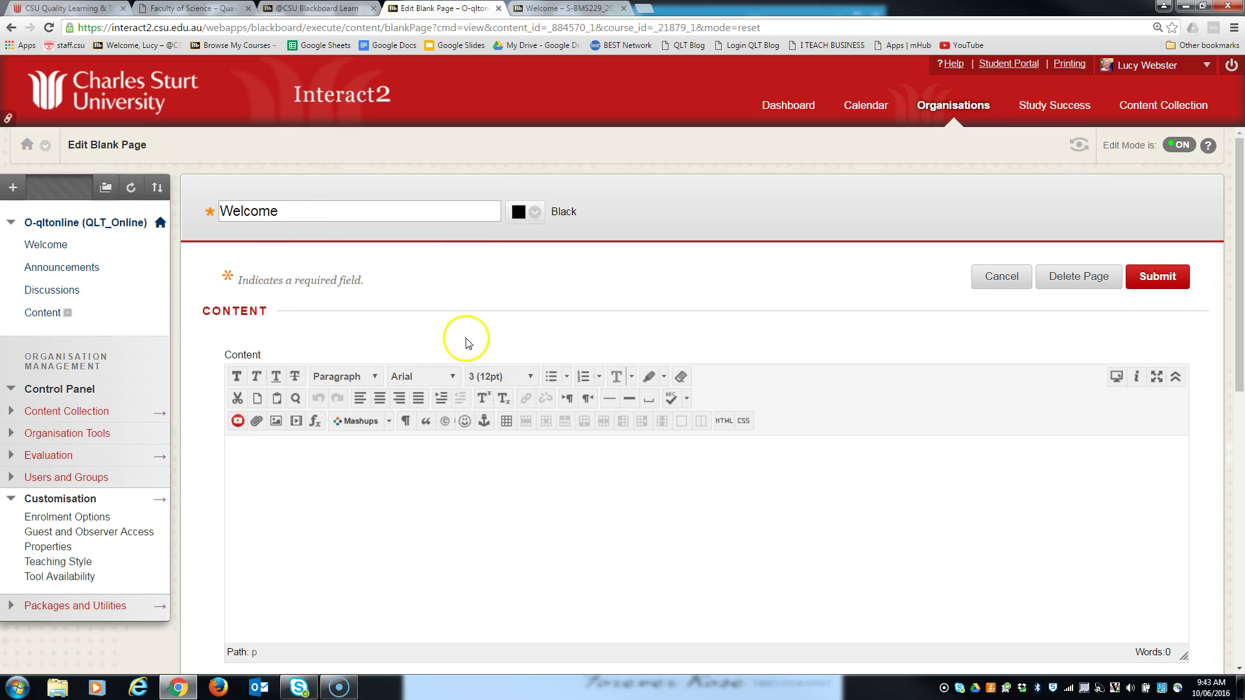
pyautogui.click(12, 189)
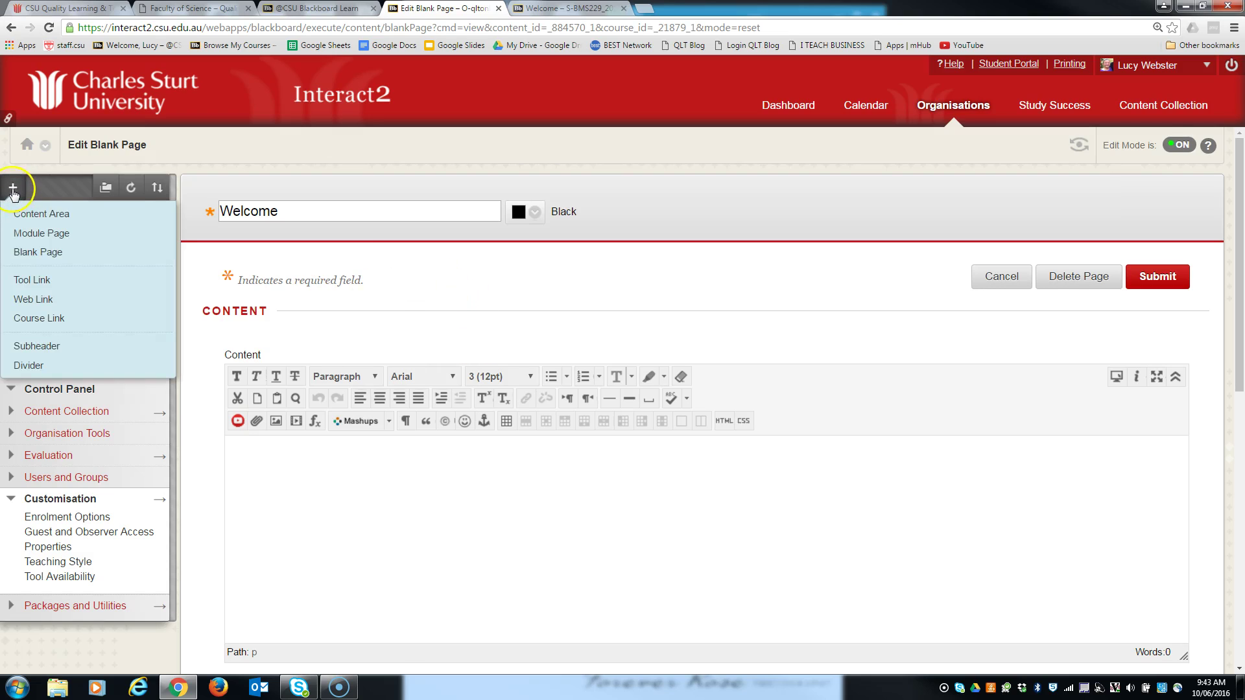
pyautogui.click(34, 255)
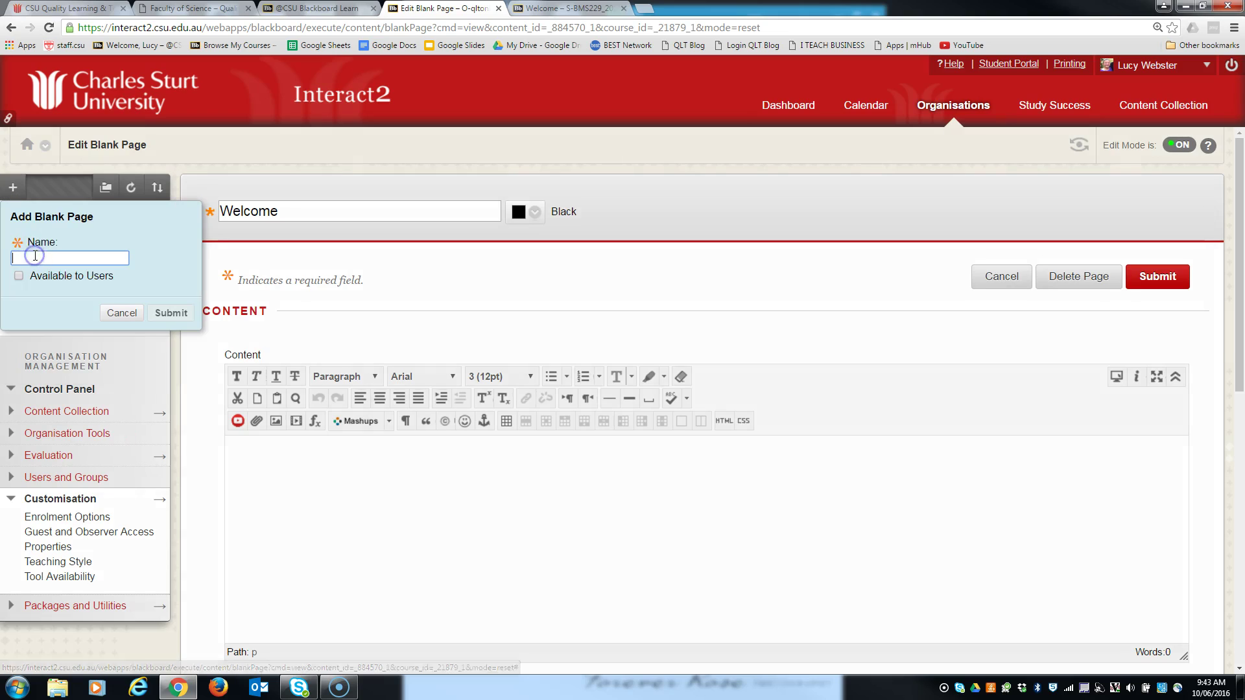
pyautogui.write('Hom')
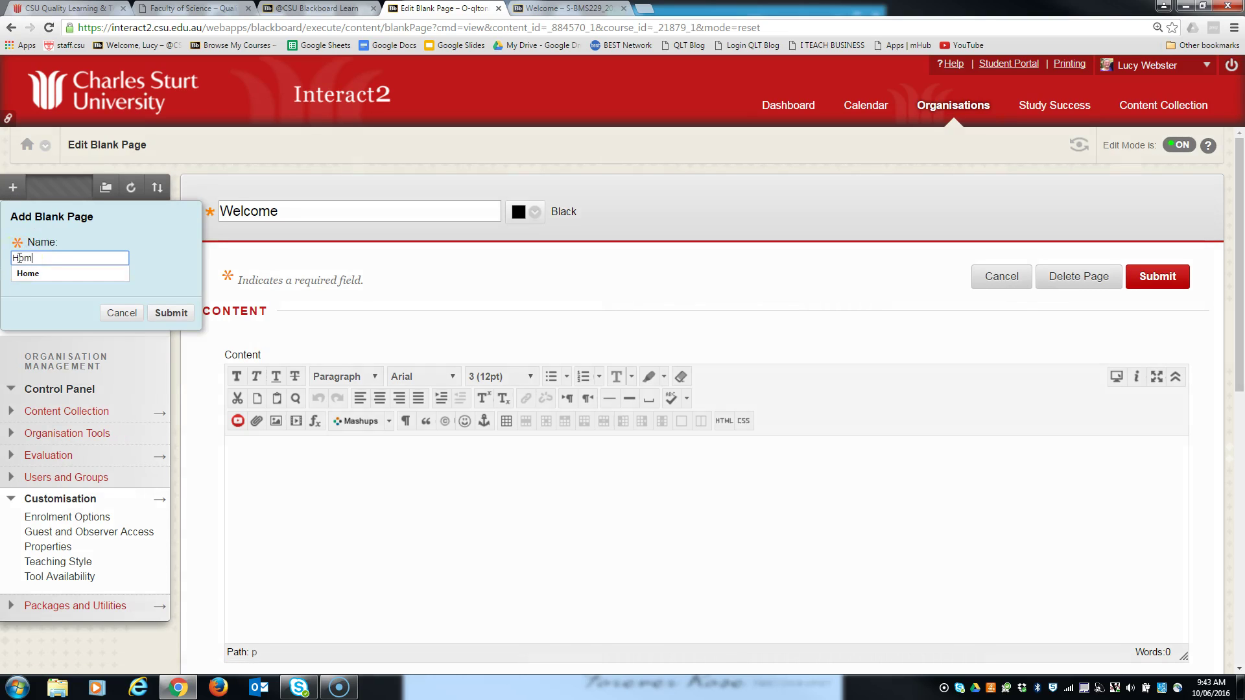
pyautogui.write('e')
pyautogui.click(170, 312)
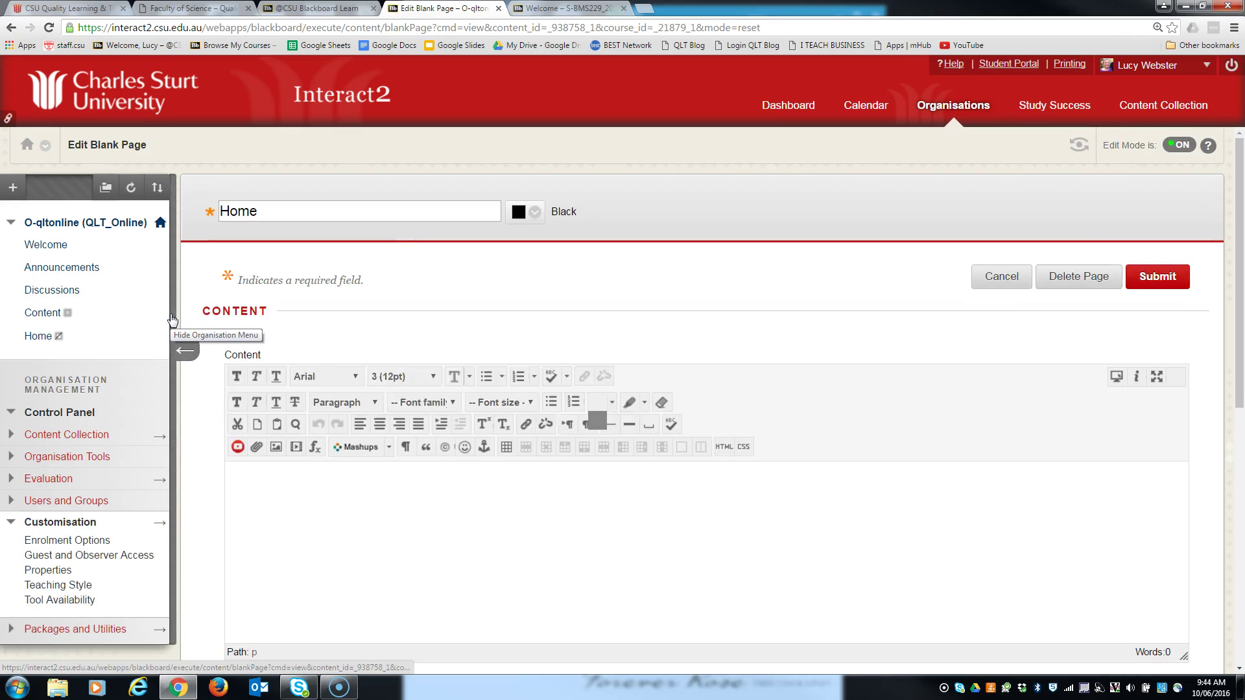
# - Move Home to the top of the menu and paste the image3 template HTML as its content
pyautogui.moveTo(7, 335); pyautogui.dragTo(7, 244)
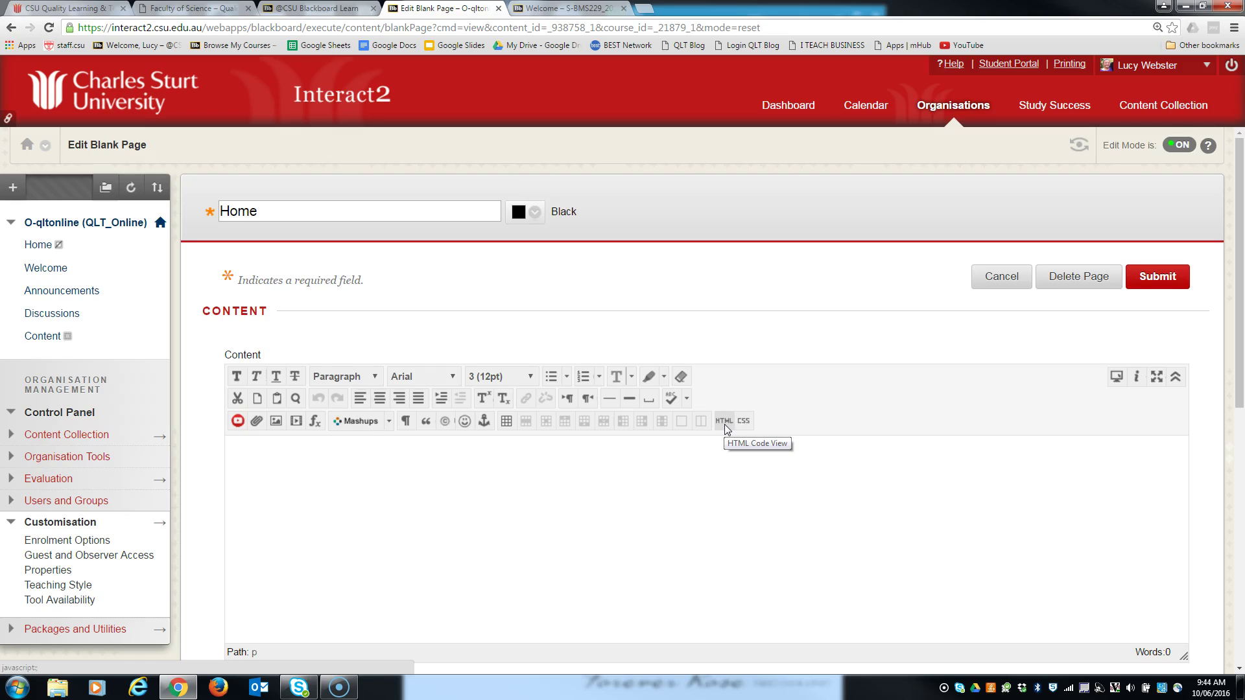
pyautogui.click(725, 422)
pyautogui.click(464, 182)
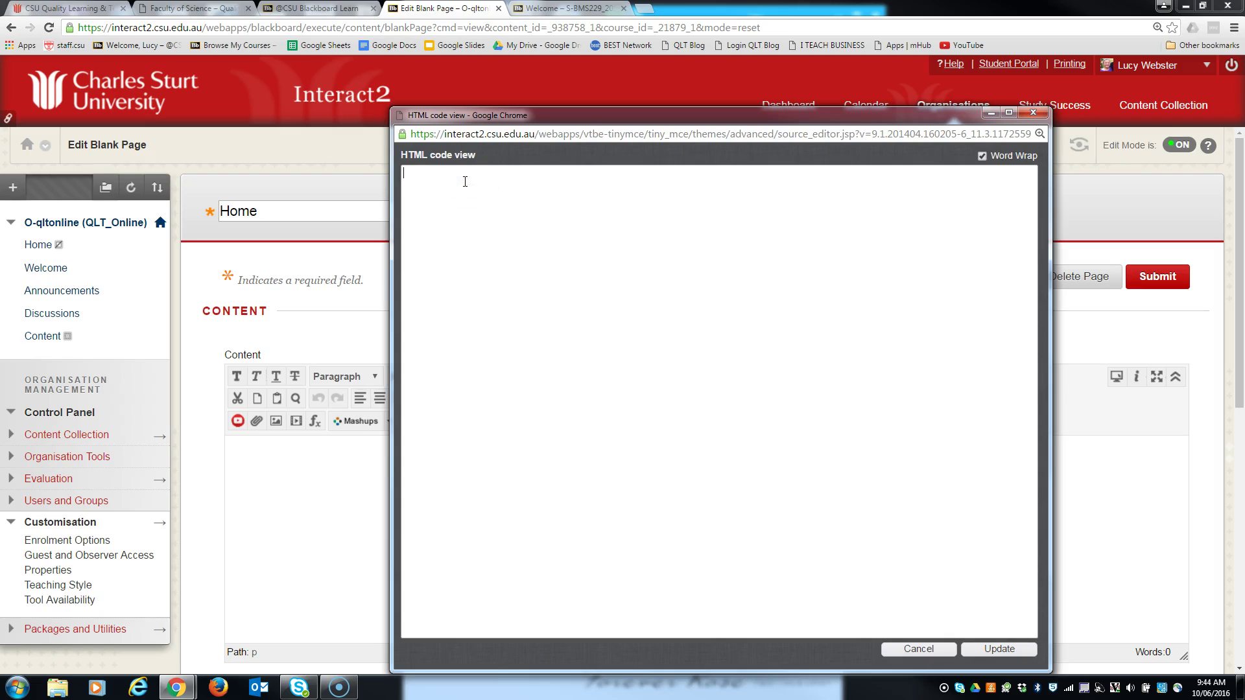
pyautogui.hotkey('ctrl', 'v')
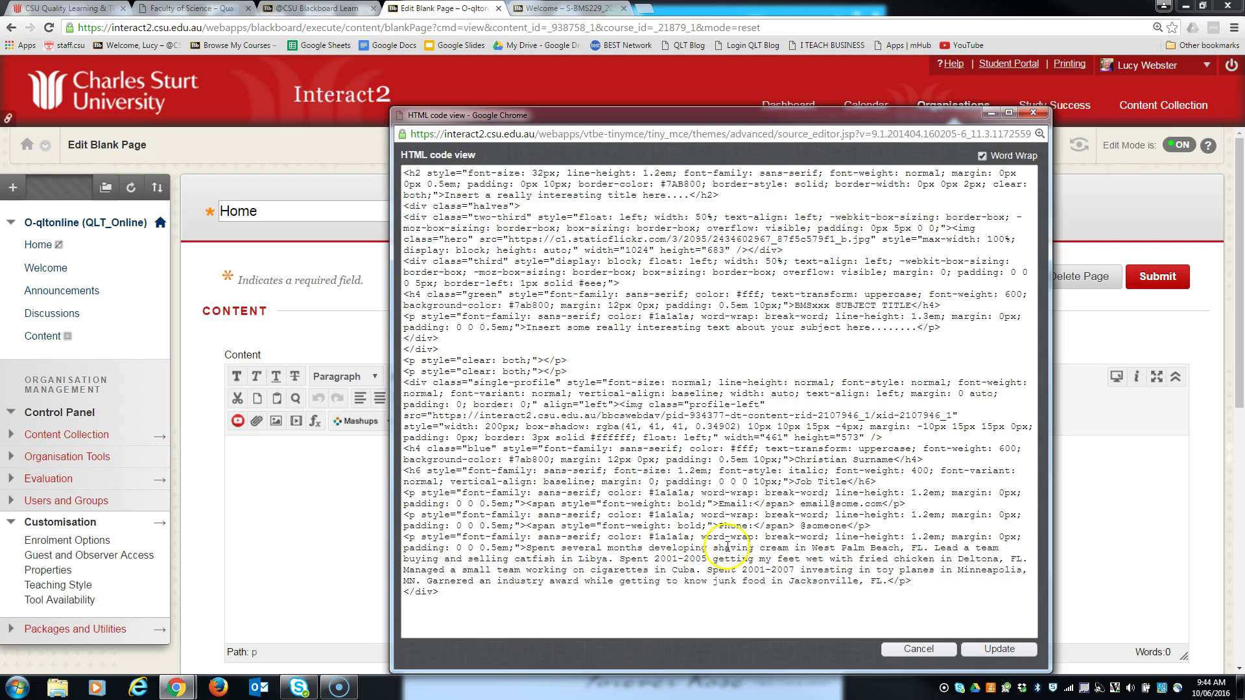
pyautogui.click(1000, 650)
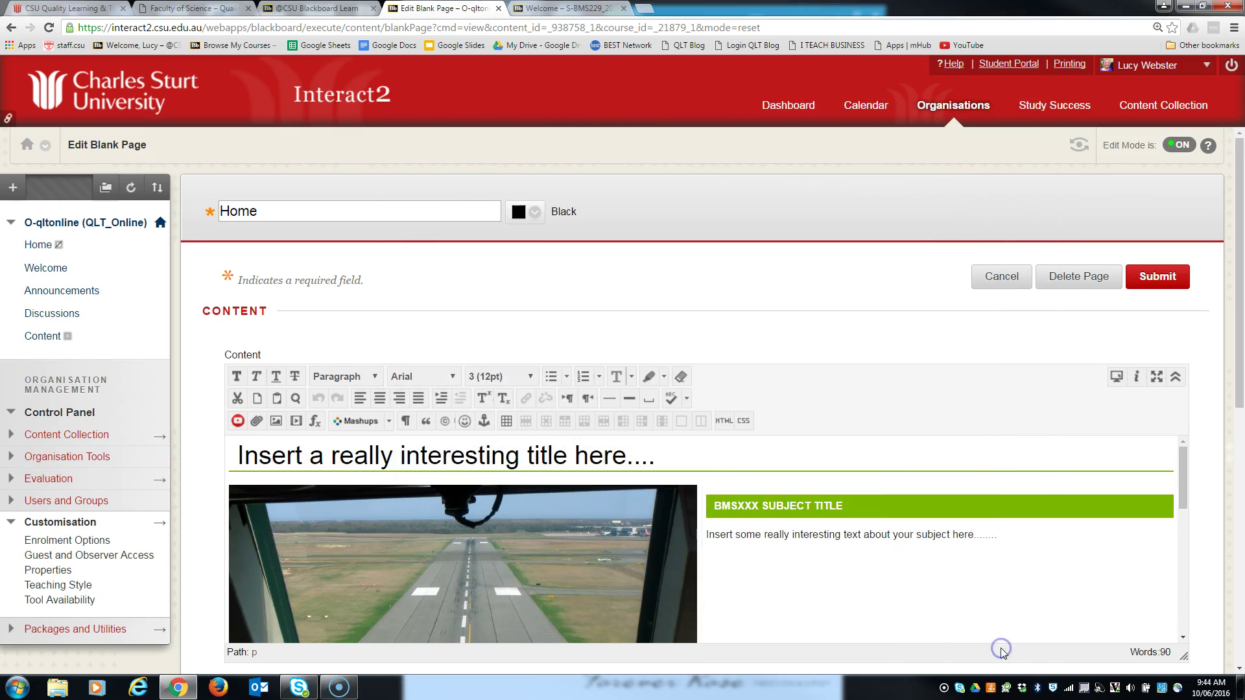
pyautogui.click(1160, 277)
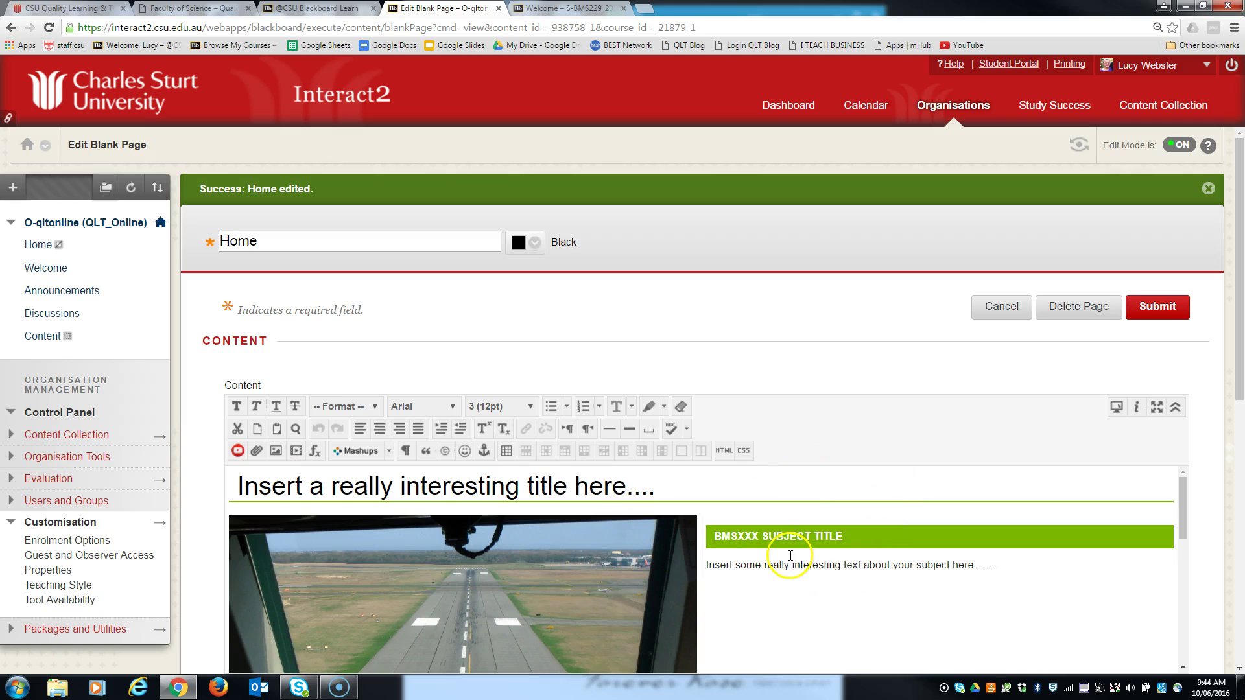
# - Select the placeholder title text, then select the placeholder runway image in the editor
pyautogui.scroll(-3, 709, 569)
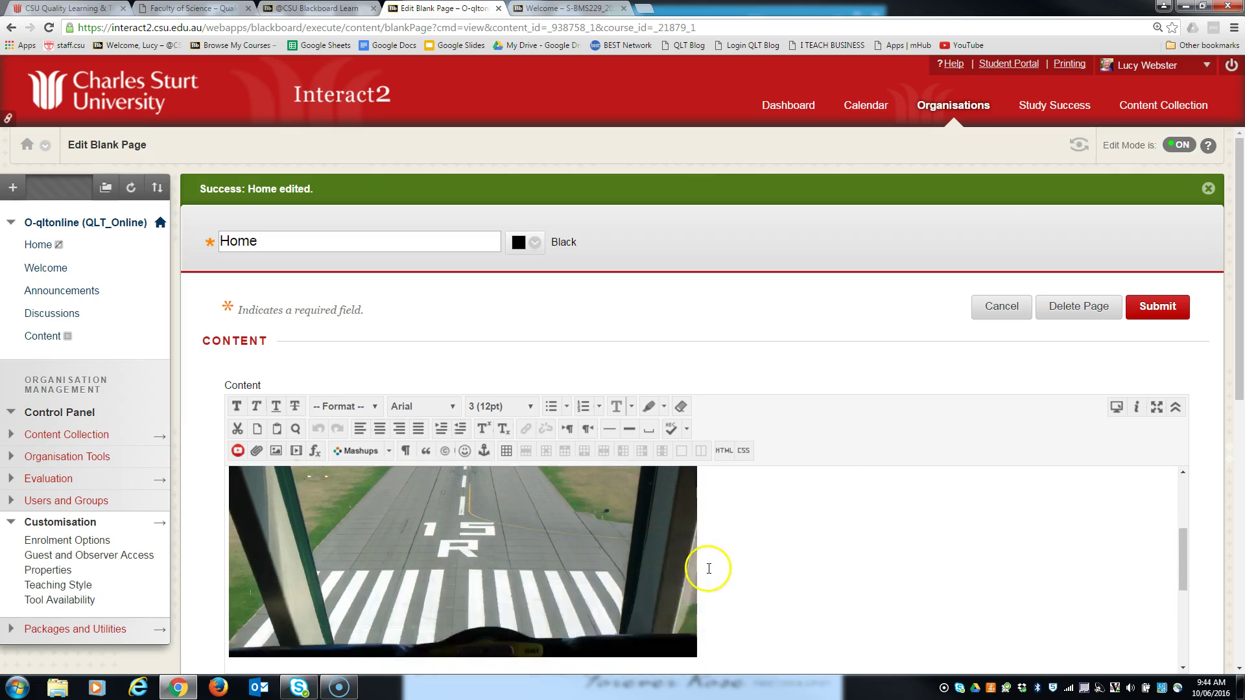
pyautogui.scroll(-3, 708, 569)
pyautogui.scroll(8, 708, 569)
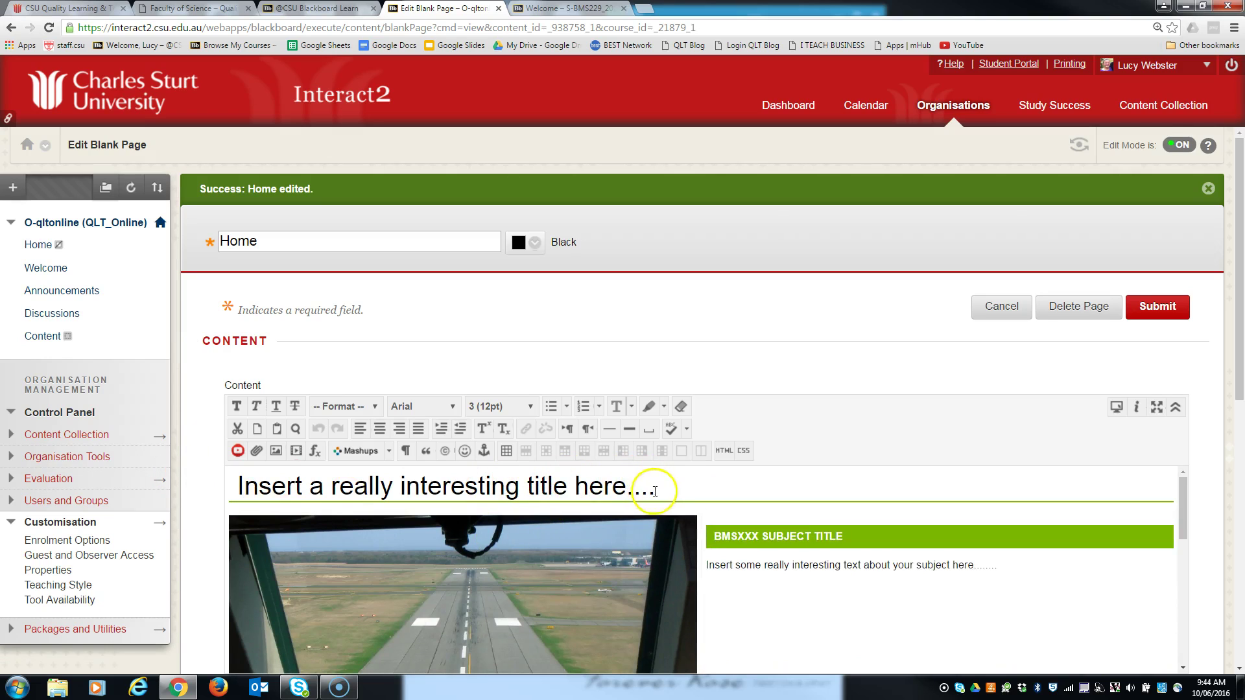
pyautogui.moveTo(654, 488); pyautogui.dragTo(240, 484)
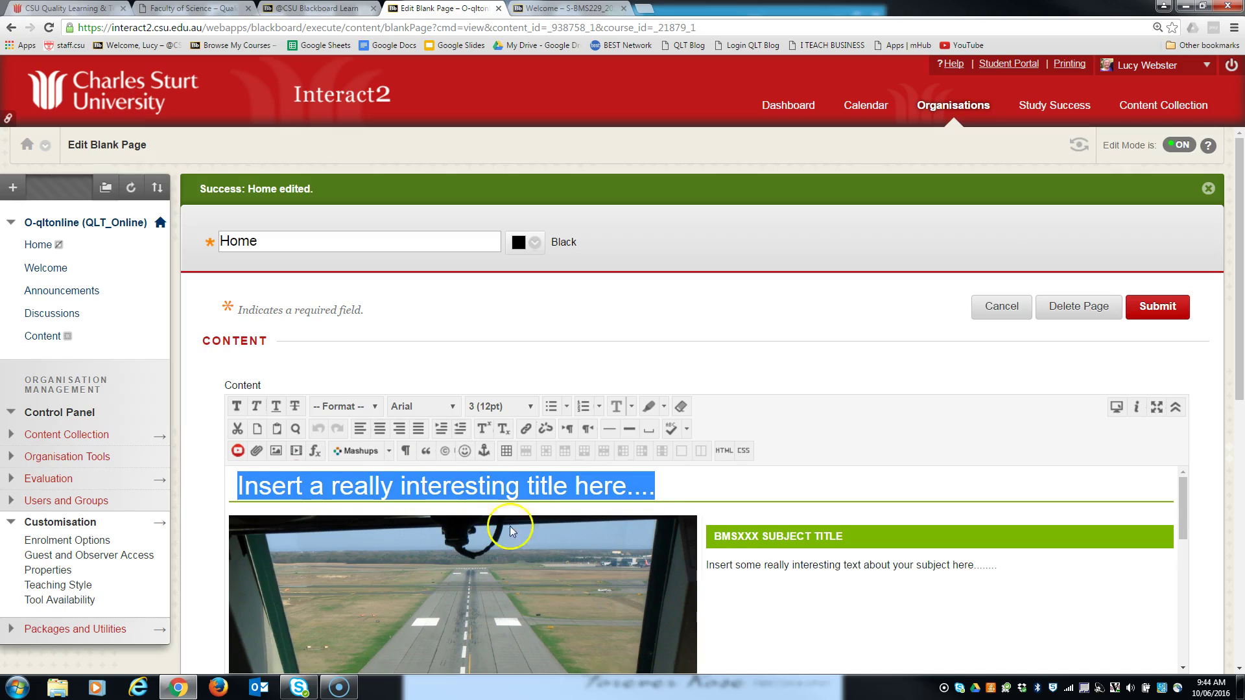
pyautogui.scroll(-1, 714, 547)
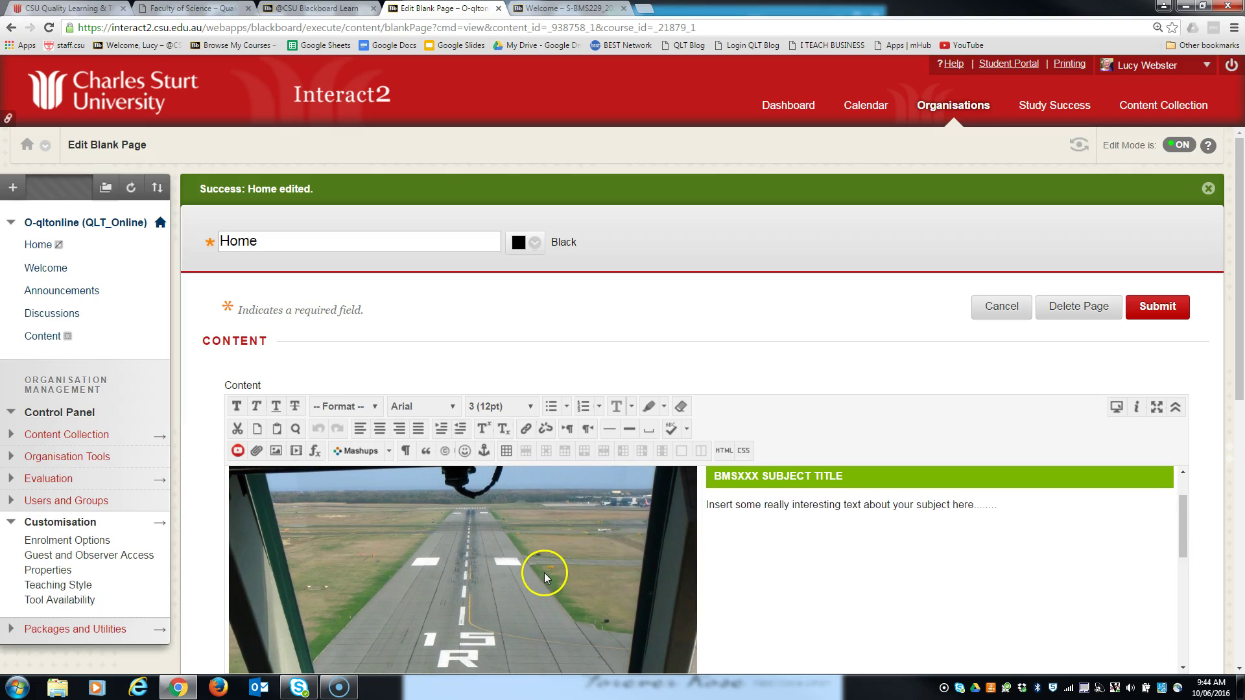
pyautogui.scroll(1, 575, 585)
pyautogui.scroll(-1, 576, 585)
pyautogui.click(480, 563)
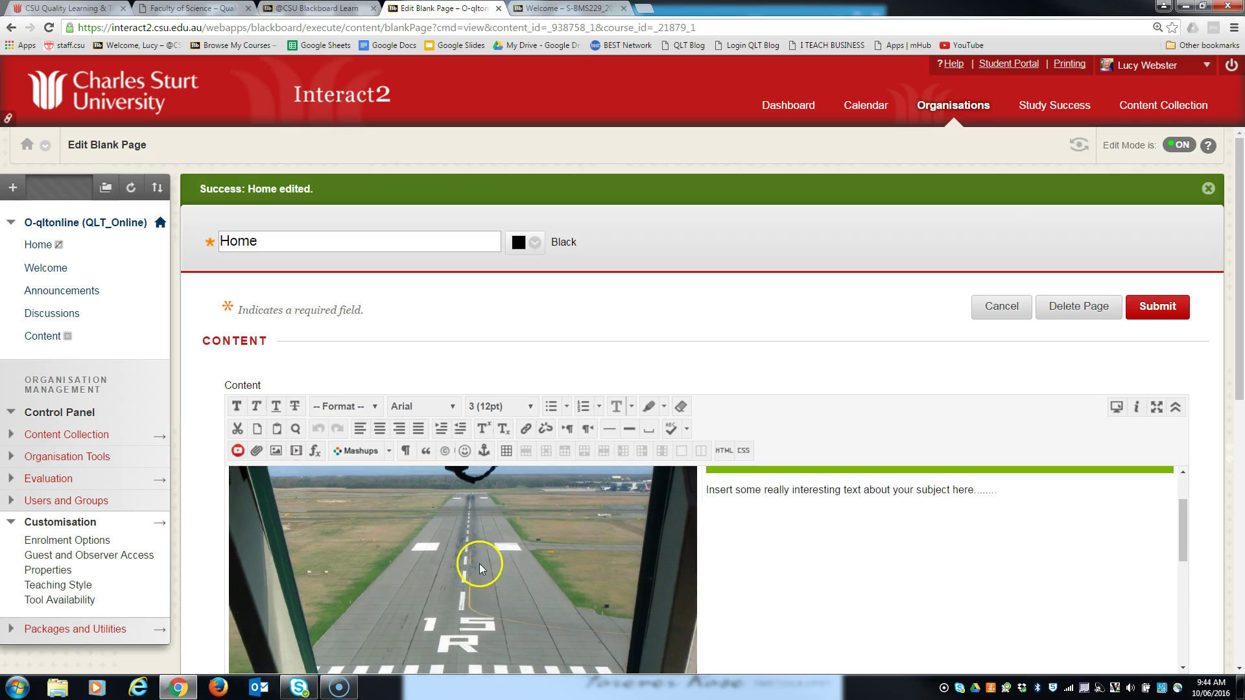
pyautogui.click(522, 576)
pyautogui.scroll(-1, 538, 568)
pyautogui.scroll(2, 538, 567)
pyautogui.scroll(-1, 512, 578)
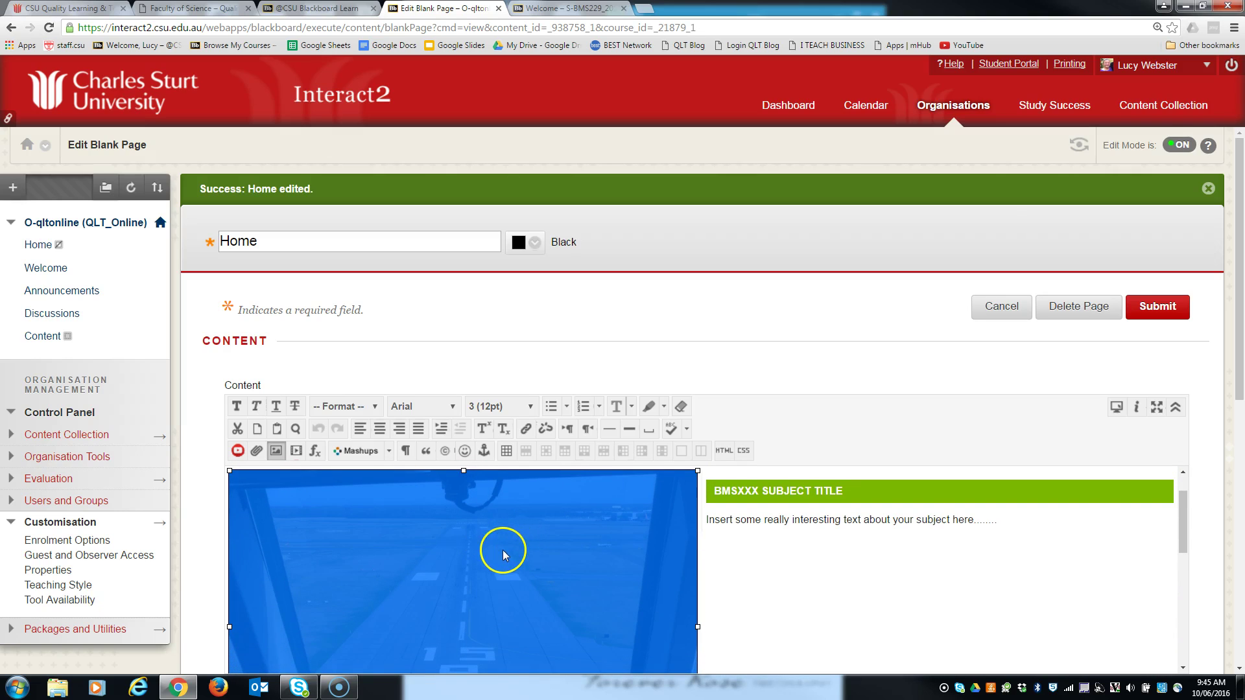
# - Replace the runway photo by uploading Kidney PAS.jpg from the Images for Demo folder
pyautogui.rightClick(504, 550)
pyautogui.click(526, 627)
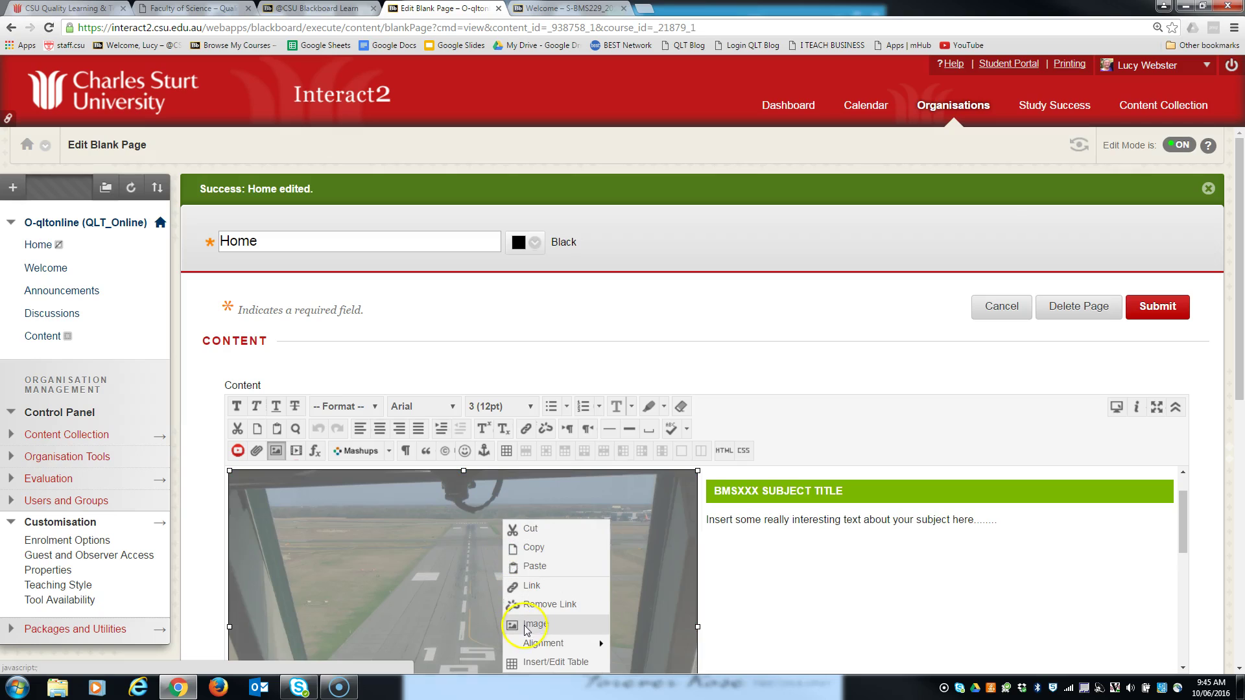
pyautogui.click(275, 451)
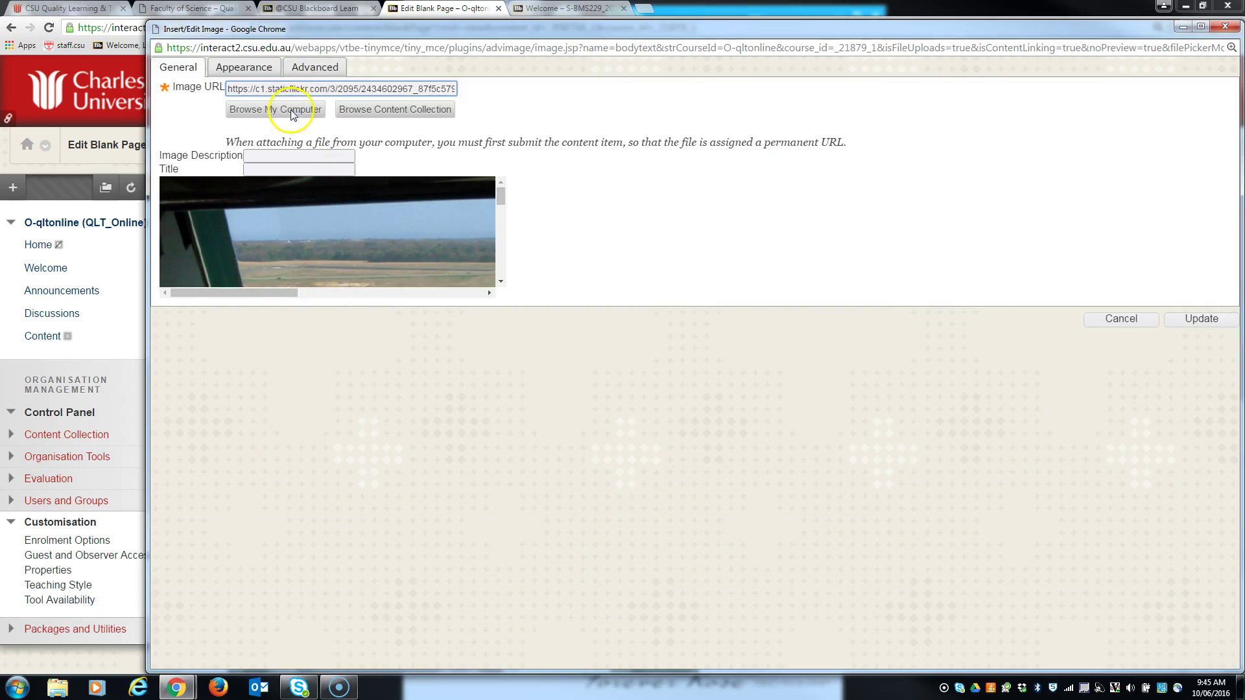
pyautogui.click(286, 108)
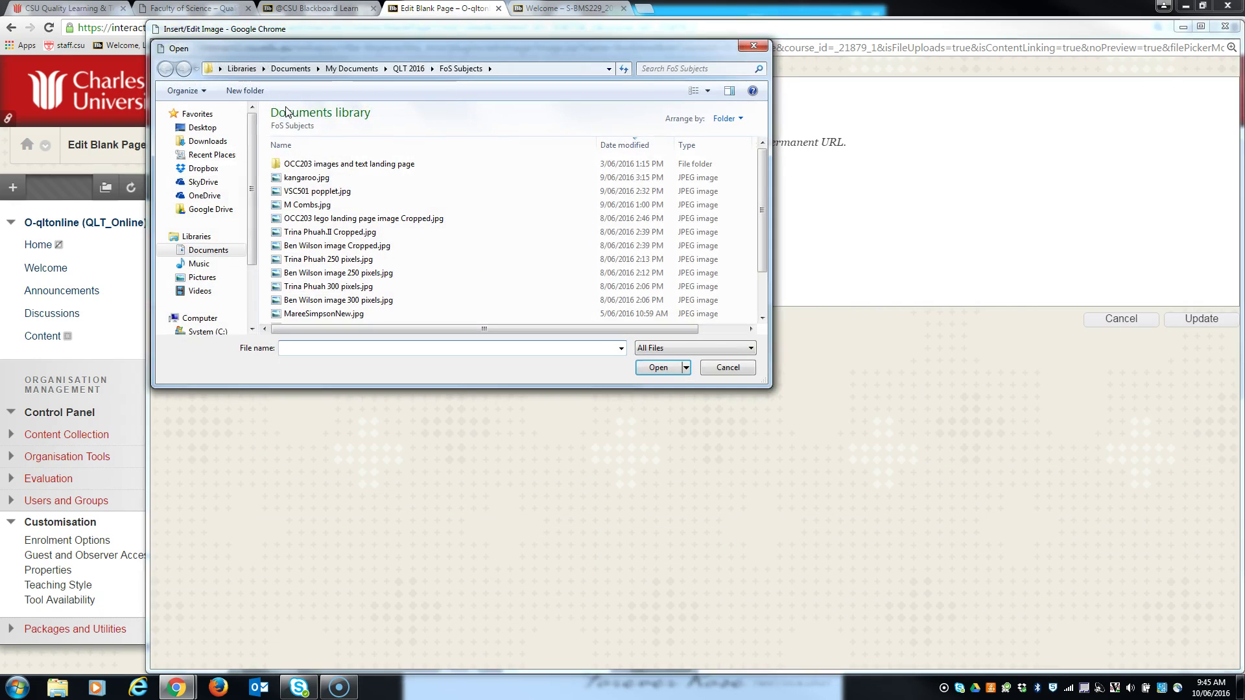
pyautogui.click(410, 68)
pyautogui.click(304, 164)
pyautogui.doubleClick(304, 165)
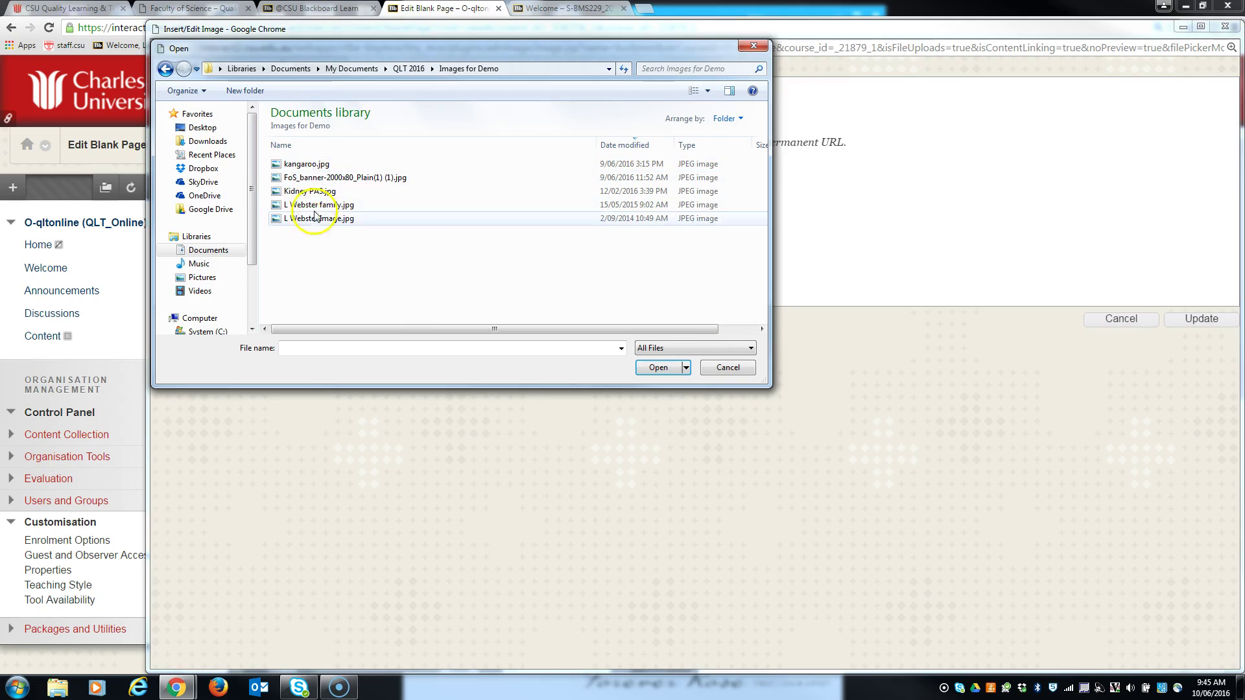
pyautogui.click(308, 192)
pyautogui.click(658, 367)
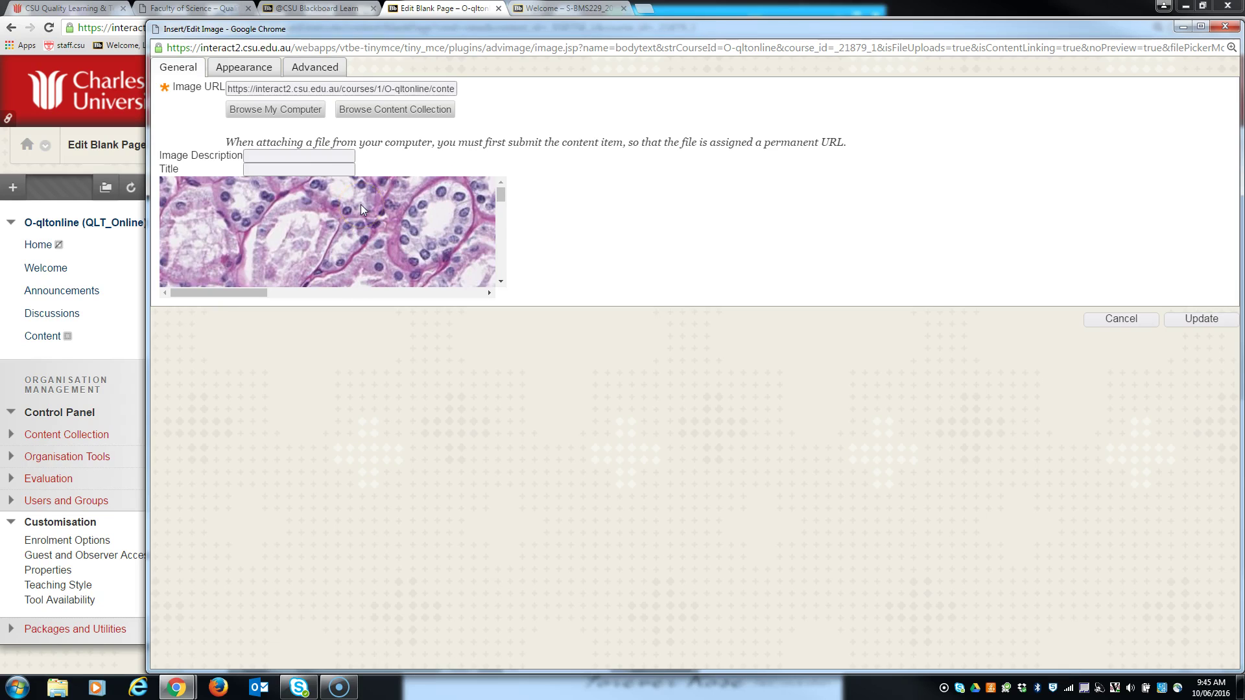
# - Give the kidney image the description 'Kidney PAS' and apply it to the page
pyautogui.click(1205, 319)
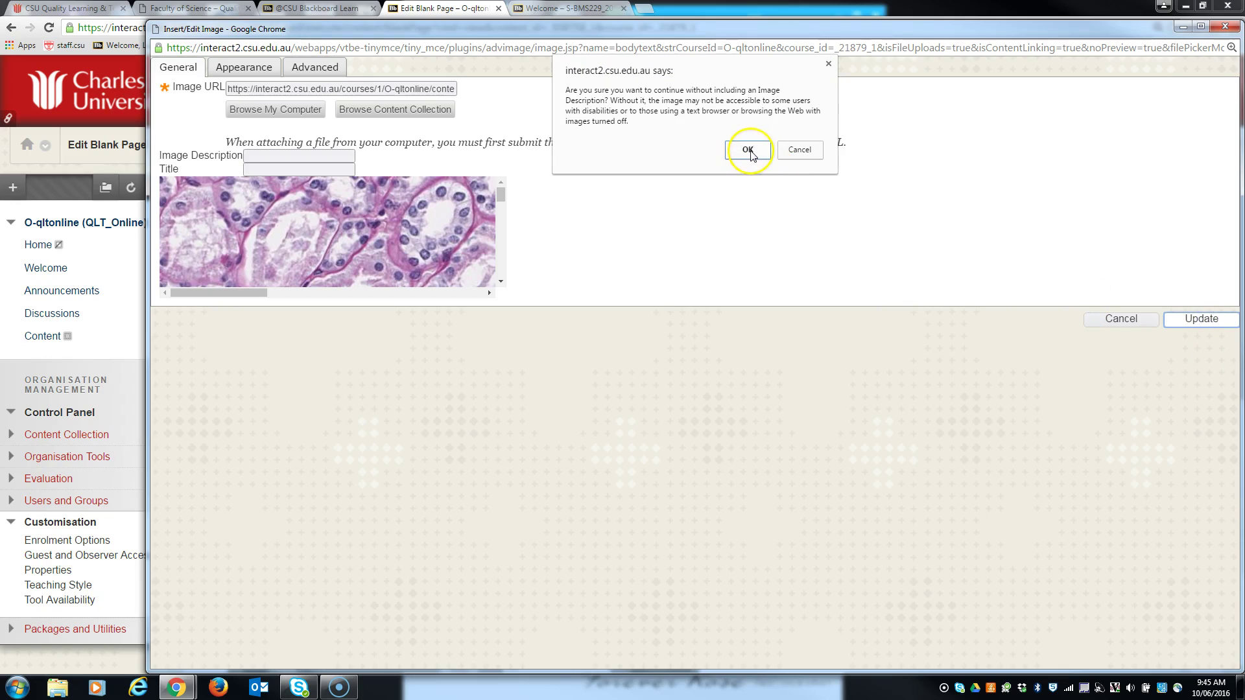
pyautogui.click(800, 150)
pyautogui.click(273, 155)
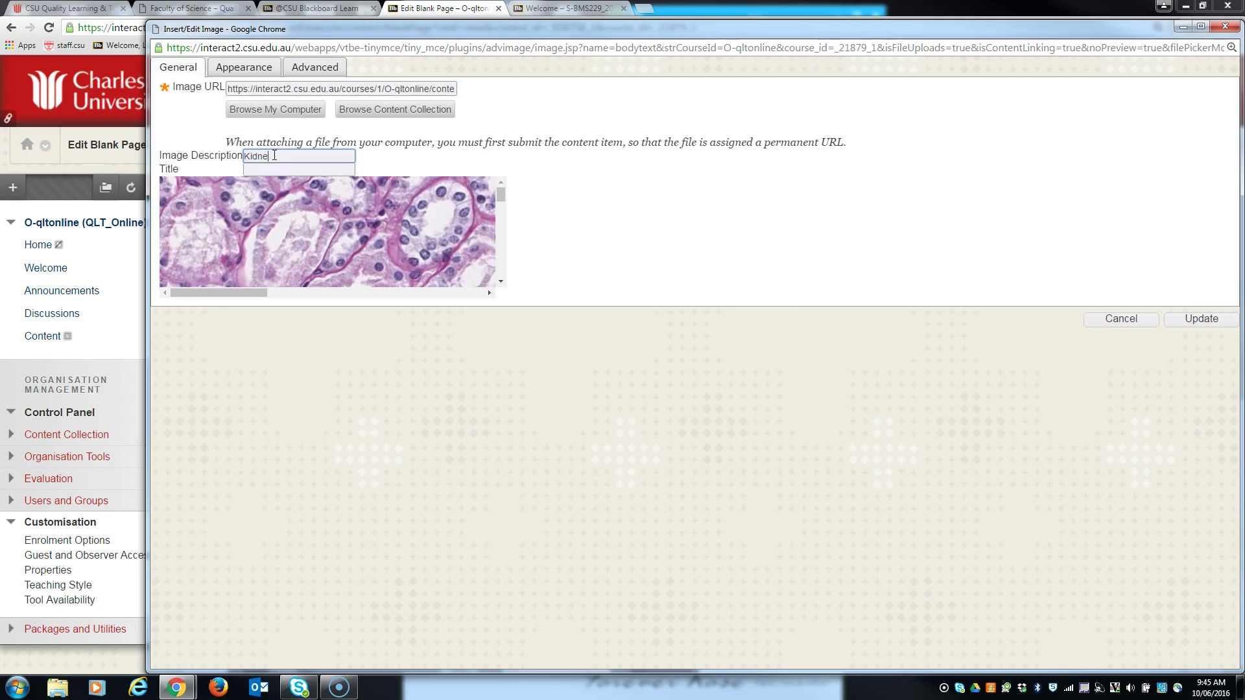
pyautogui.click(1199, 318)
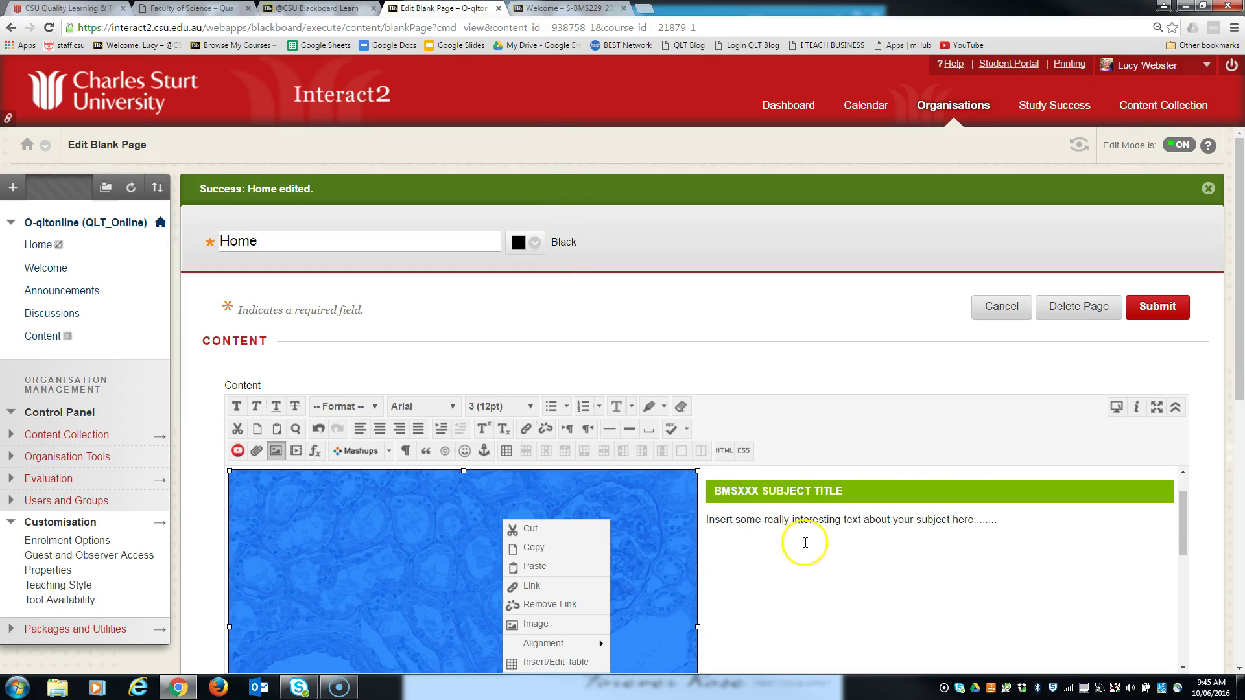
pyautogui.scroll(-1, 726, 505)
pyautogui.scroll(-4, 732, 549)
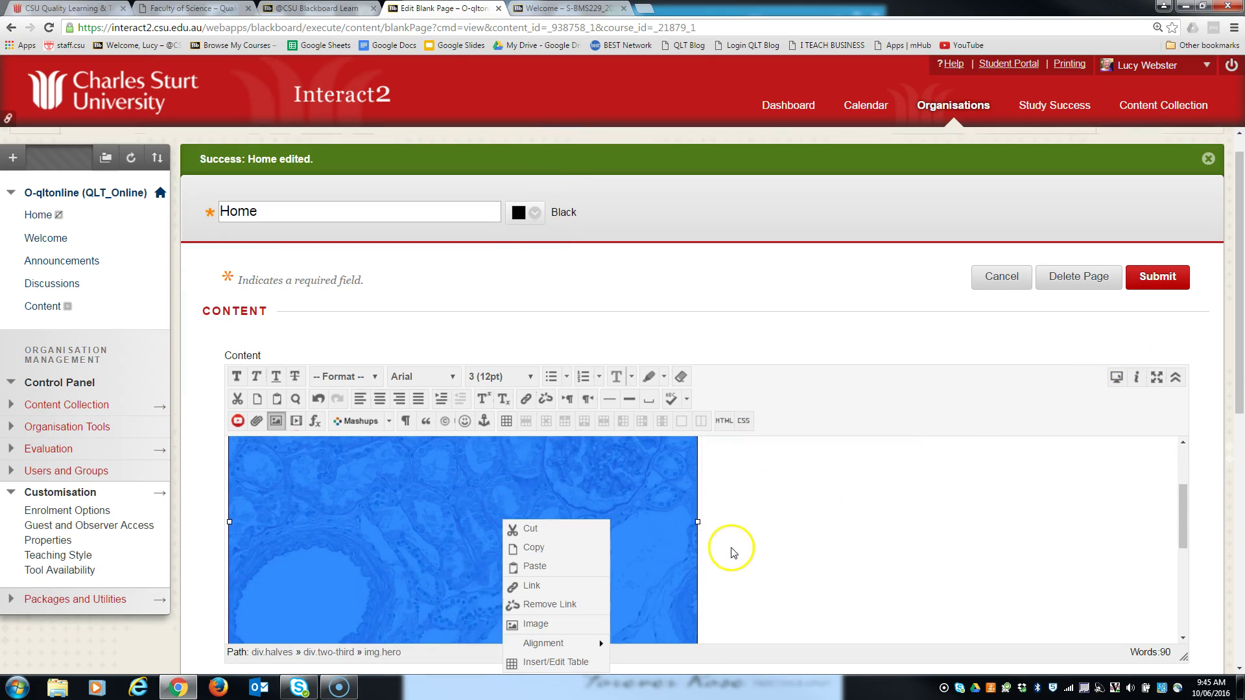
pyautogui.scroll(3, 731, 543)
# - Replace the placeholder page title with a question about the stain
pyautogui.scroll(2, 732, 545)
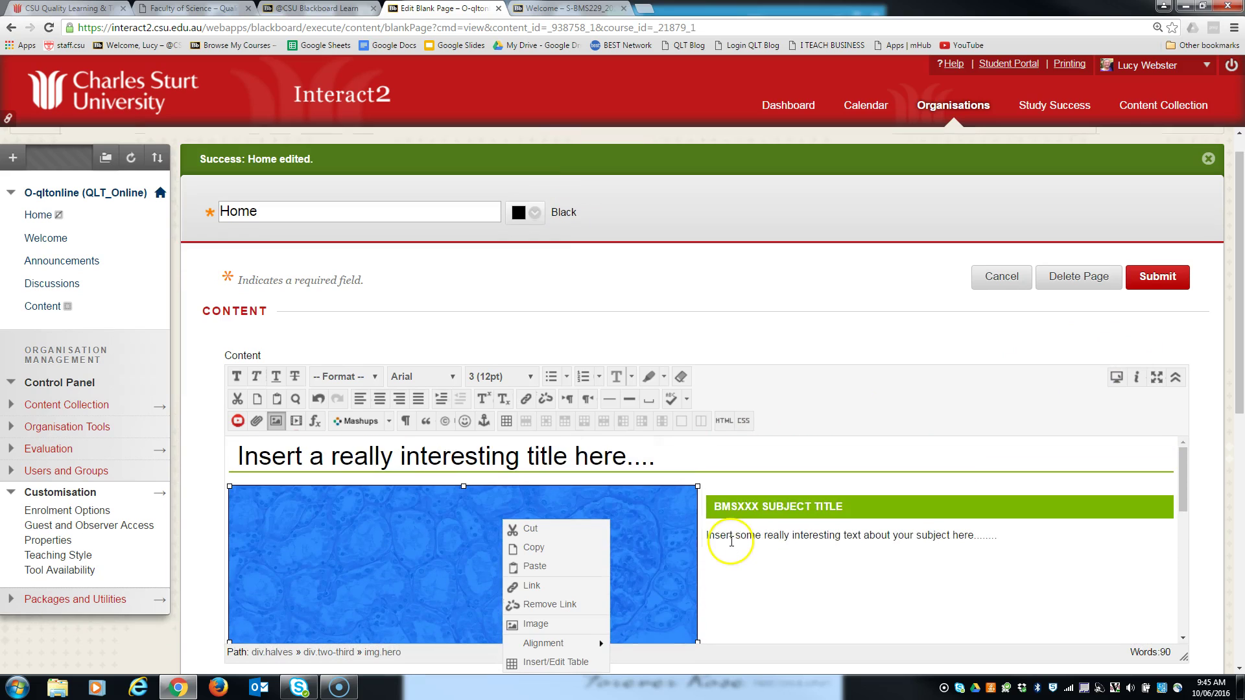
pyautogui.click(746, 505)
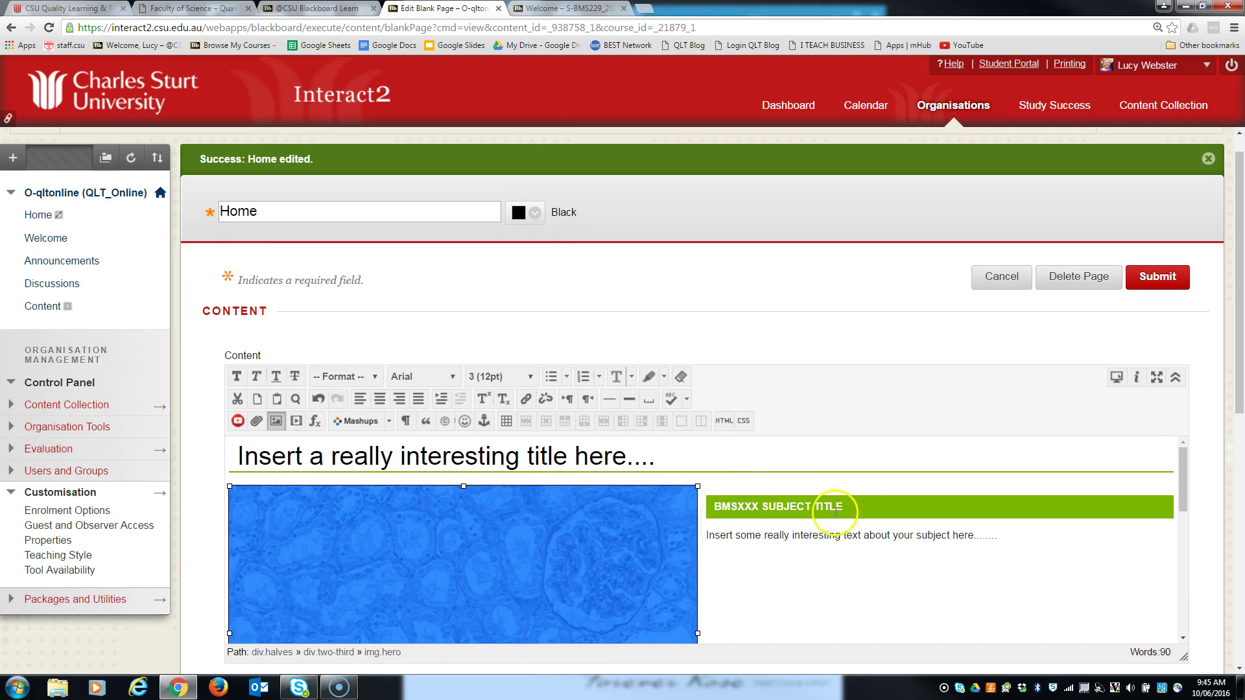
pyautogui.click(765, 509)
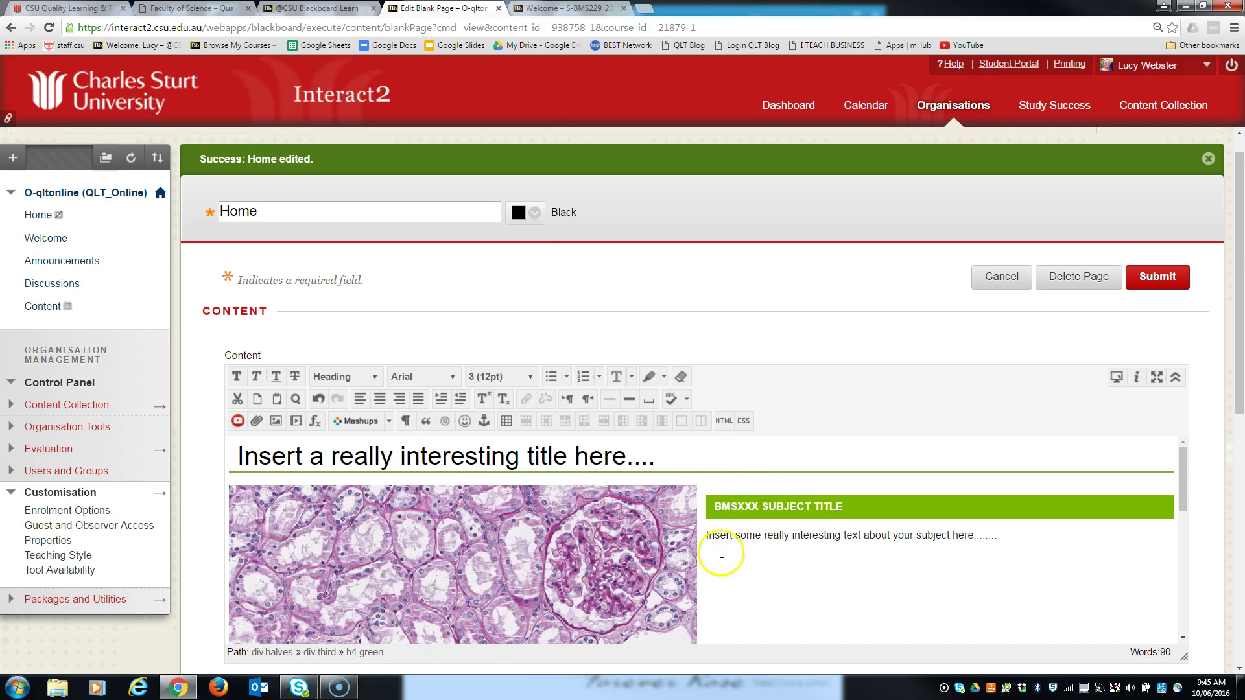
pyautogui.scroll(-3, 721, 553)
pyautogui.scroll(3, 714, 555)
pyautogui.moveTo(680, 465); pyautogui.dragTo(238, 449)
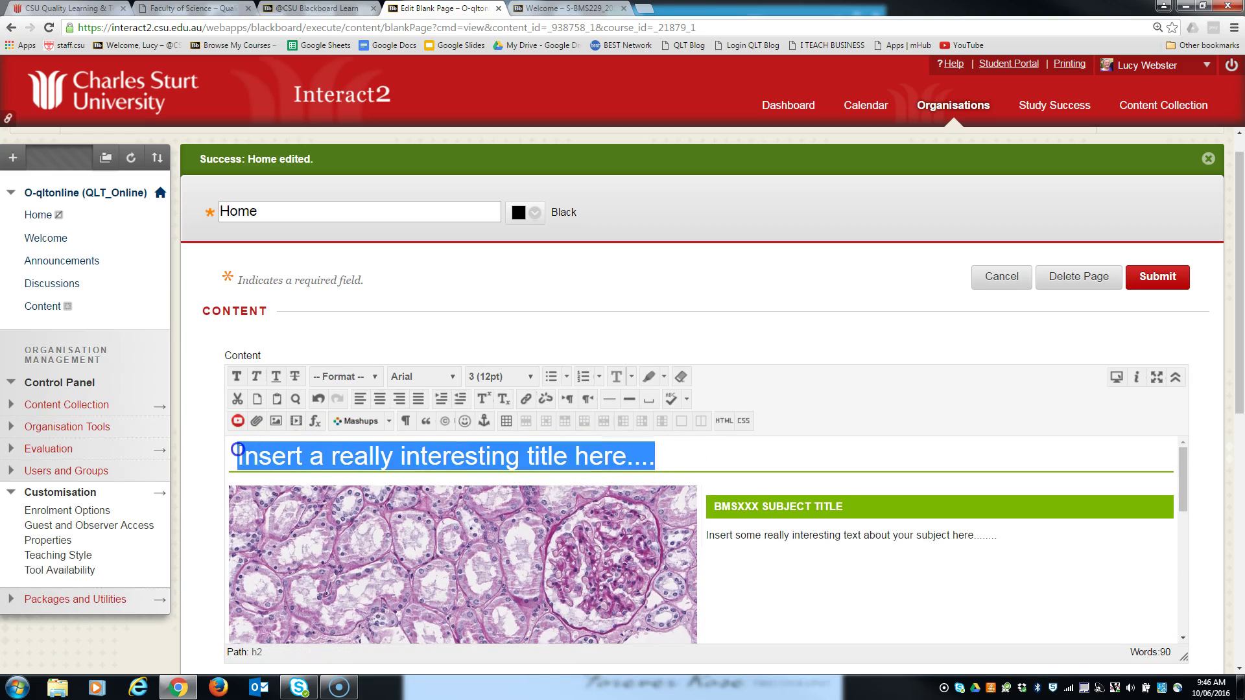
pyautogui.write('W')
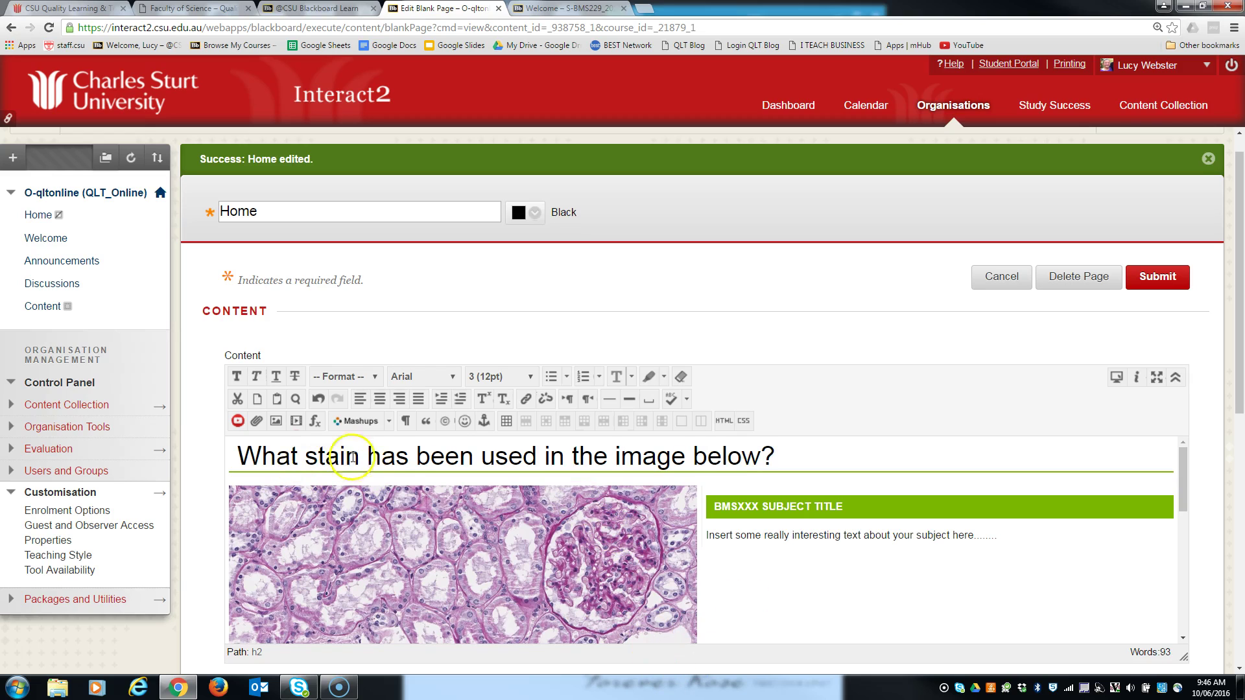
# - Rename the green subject bar to 'BMS229 HISTOPATHOLOGY 1' and go to the BMS229 Welcome page
pyautogui.click(756, 507)
pyautogui.press('BackSpace')
pyautogui.press('BackSpace')
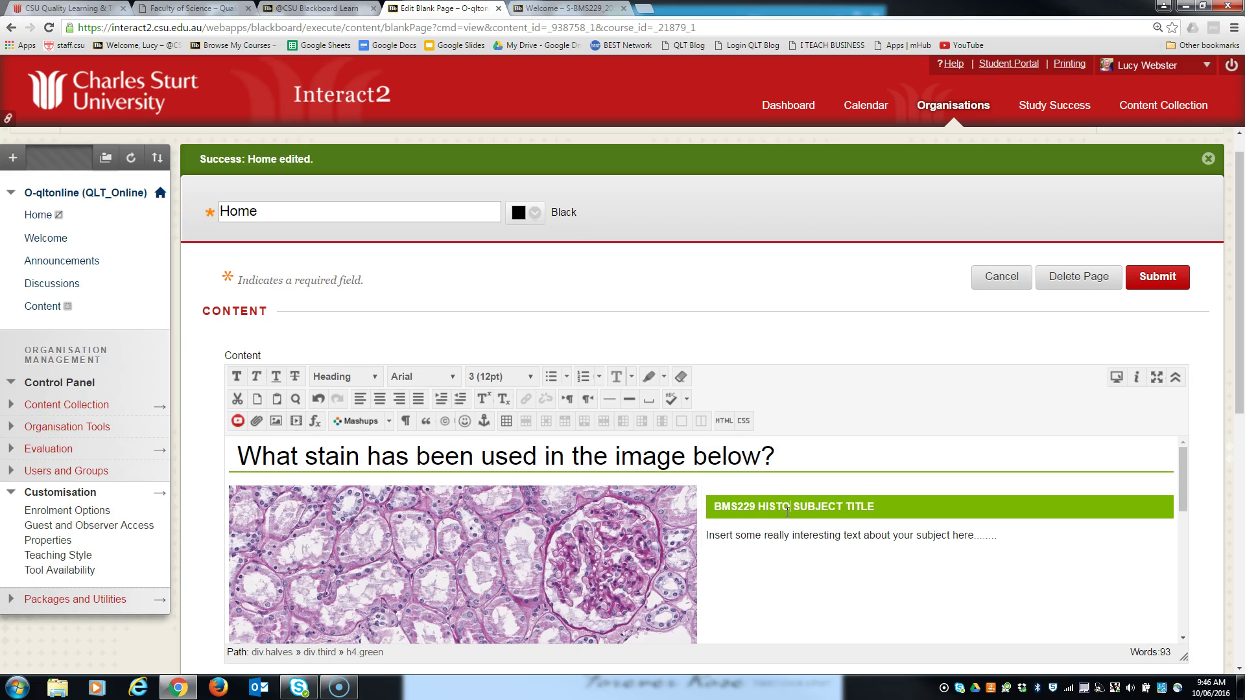
pyautogui.write('229 HISTOPATHOLOGY')
pyautogui.click(556, 10)
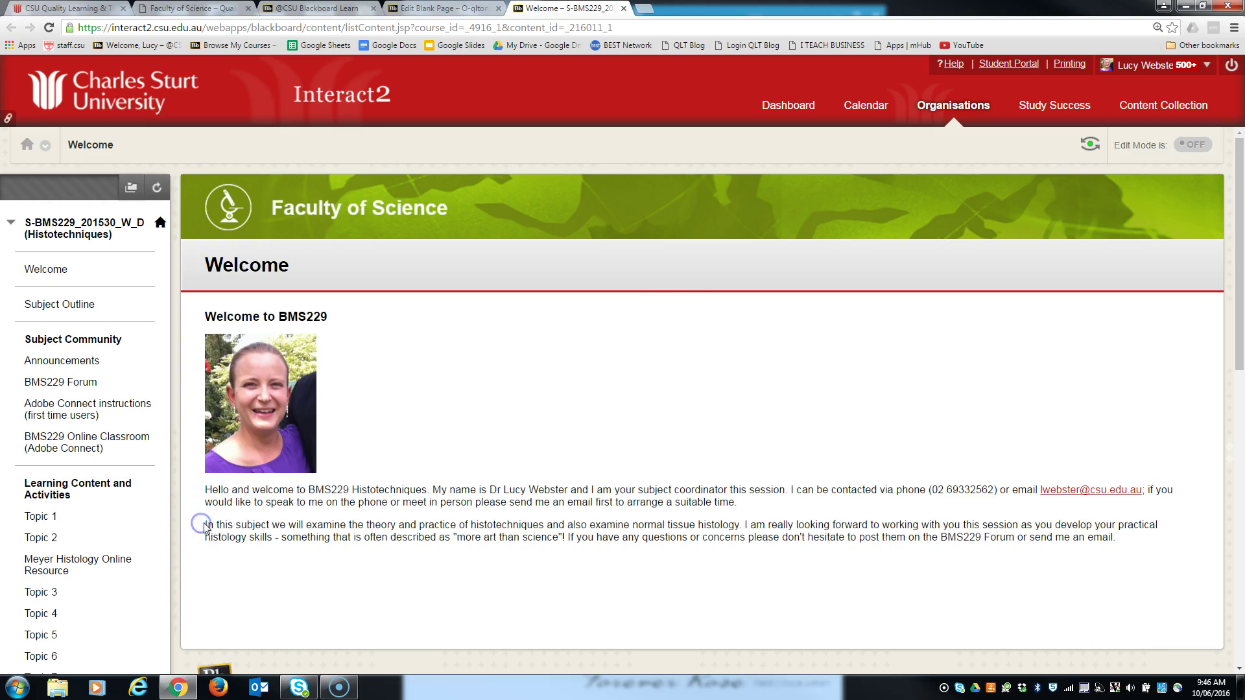
# - Copy the BMS229 subject paragraph from the Welcome page and paste it over the placeholder text
pyautogui.moveTo(205, 522); pyautogui.dragTo(1055, 536)
pyautogui.hotkey('ctrl', 'c')
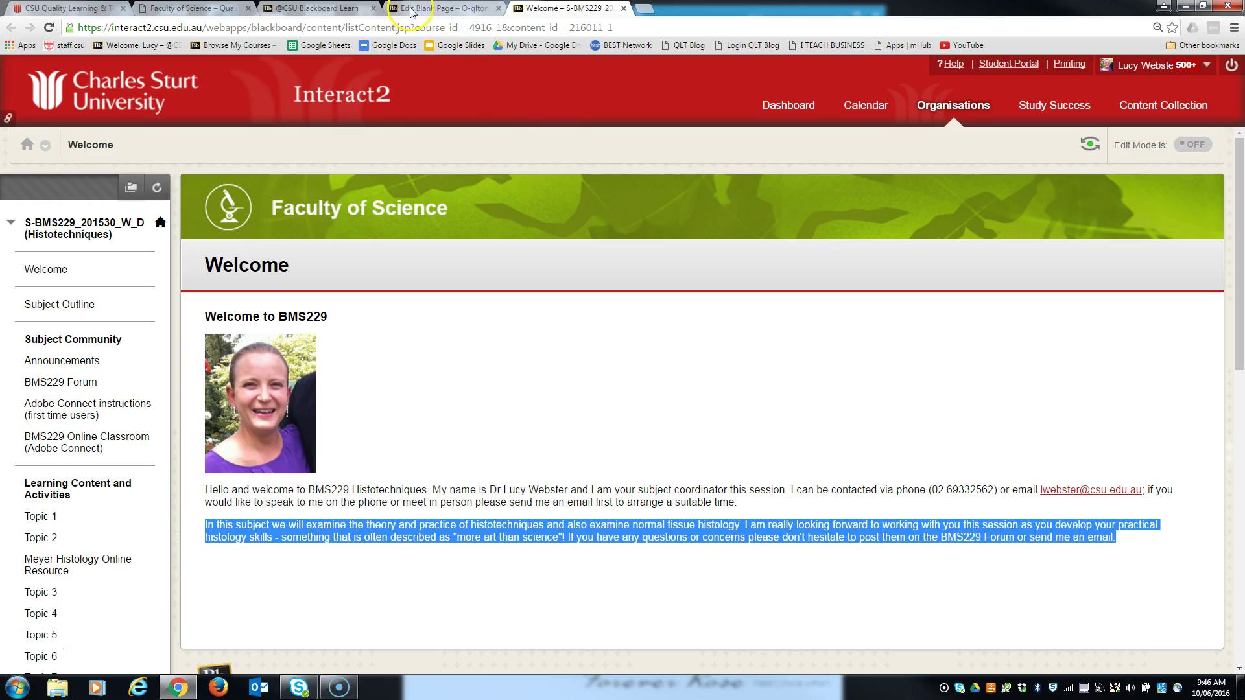
pyautogui.click(430, 12)
pyautogui.click(728, 536)
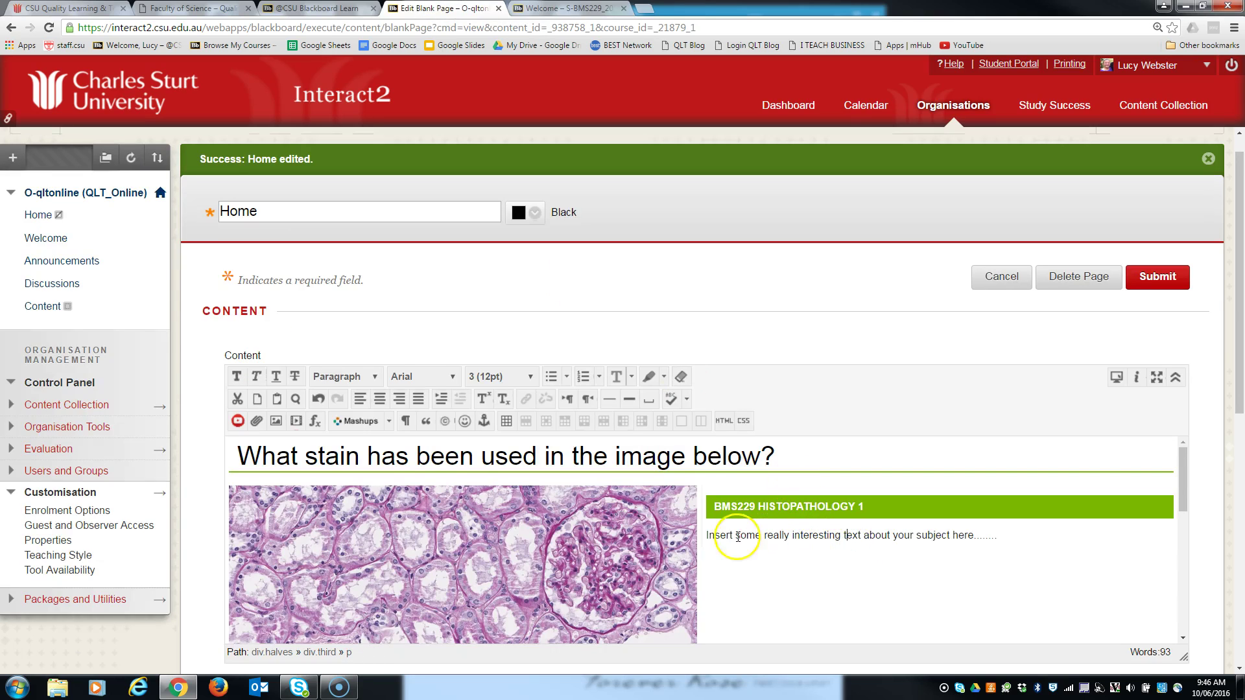
pyautogui.moveTo(708, 535); pyautogui.dragTo(1003, 546)
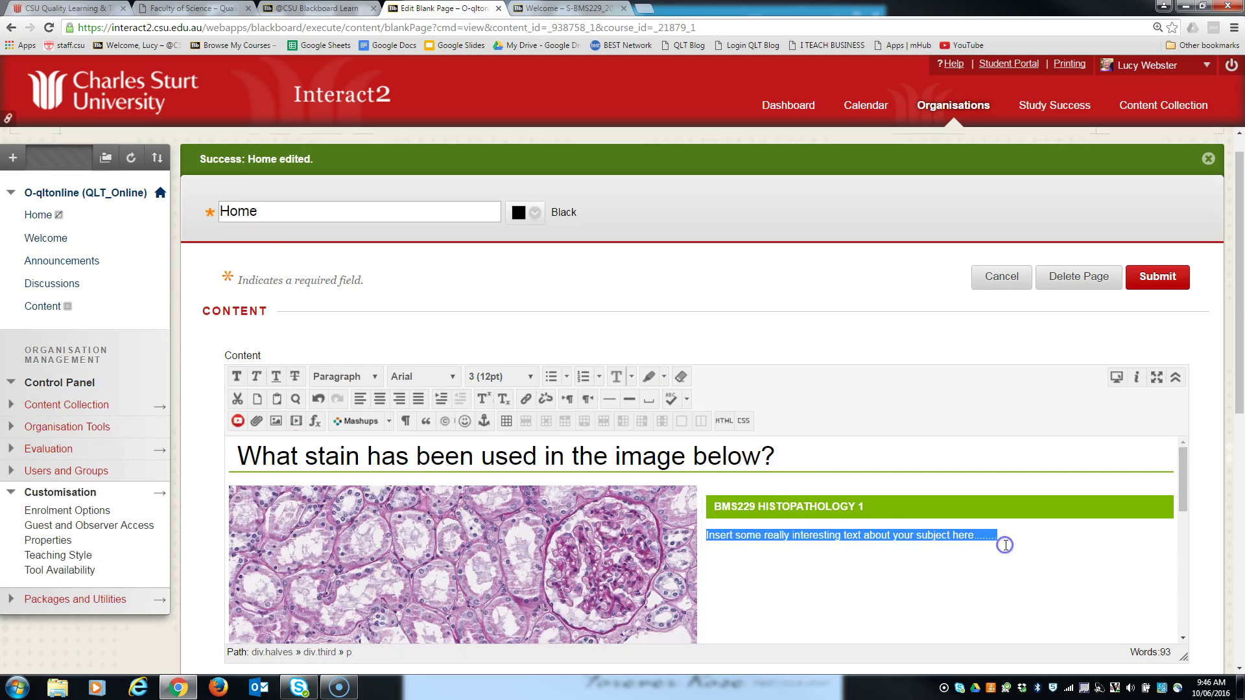
pyautogui.hotkey('ctrl', 'v')
pyautogui.scroll(-3, 911, 577)
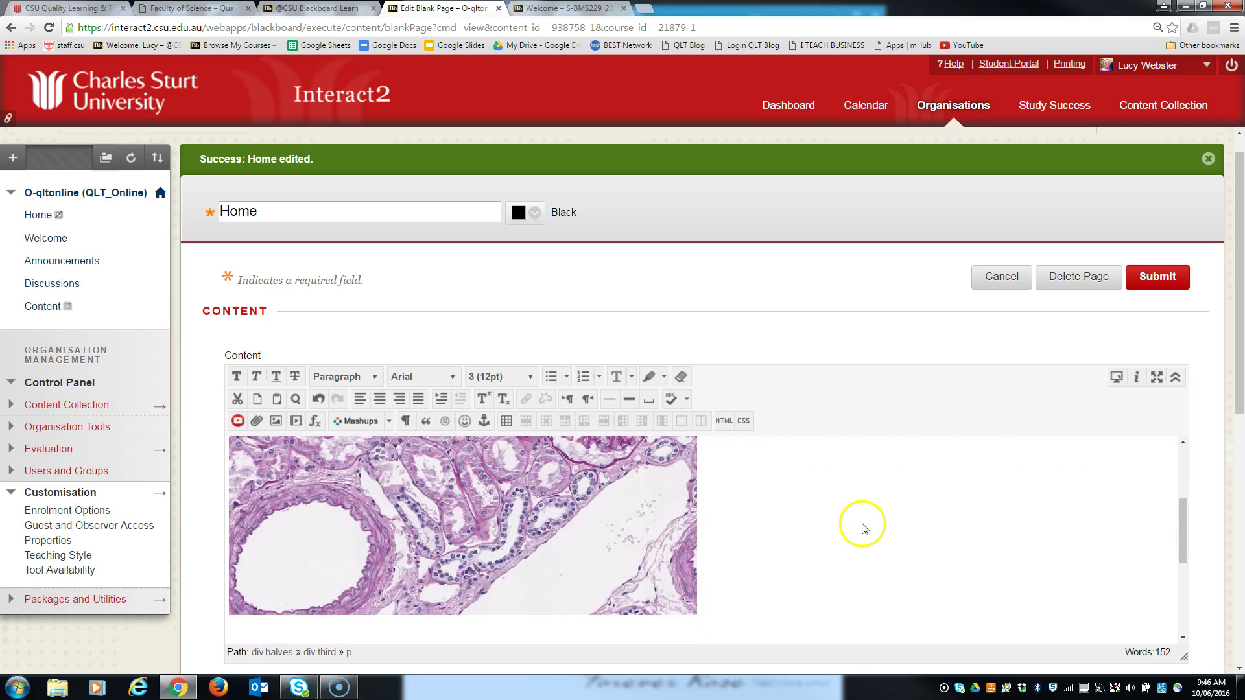
pyautogui.scroll(2, 861, 522)
# - Set the pasted paragraph to 18pt font size and justify it
pyautogui.moveTo(739, 550); pyautogui.dragTo(711, 505)
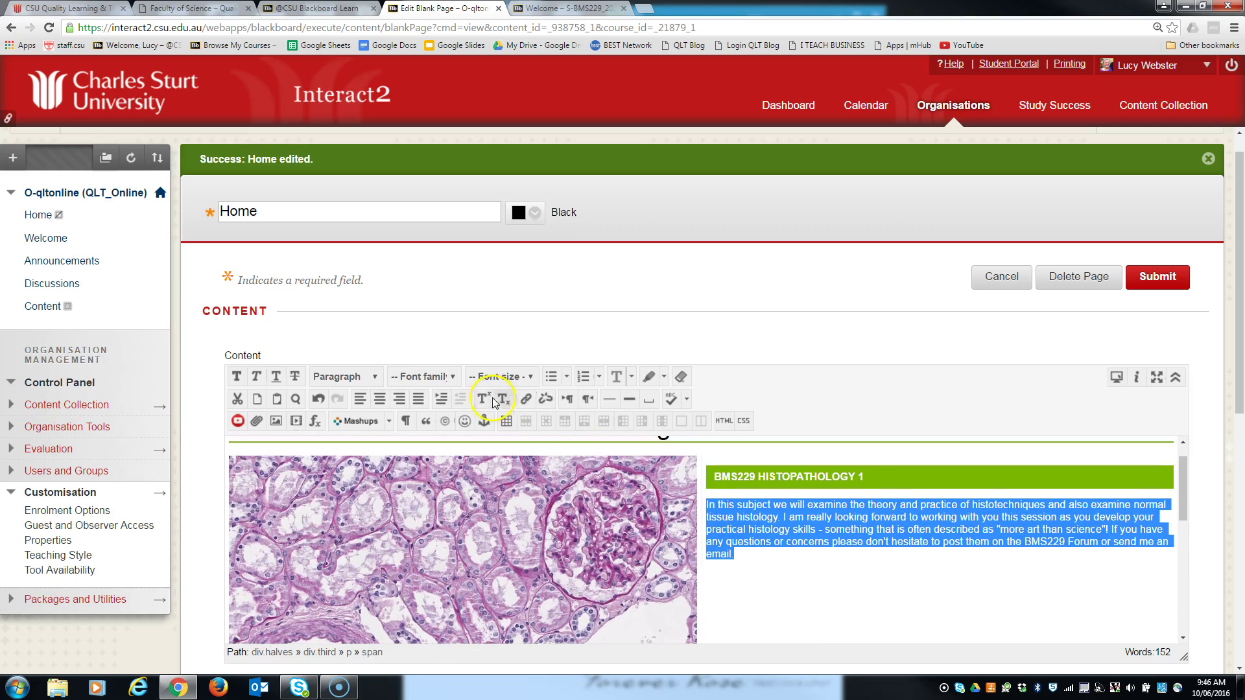
pyautogui.click(501, 376)
pyautogui.click(498, 458)
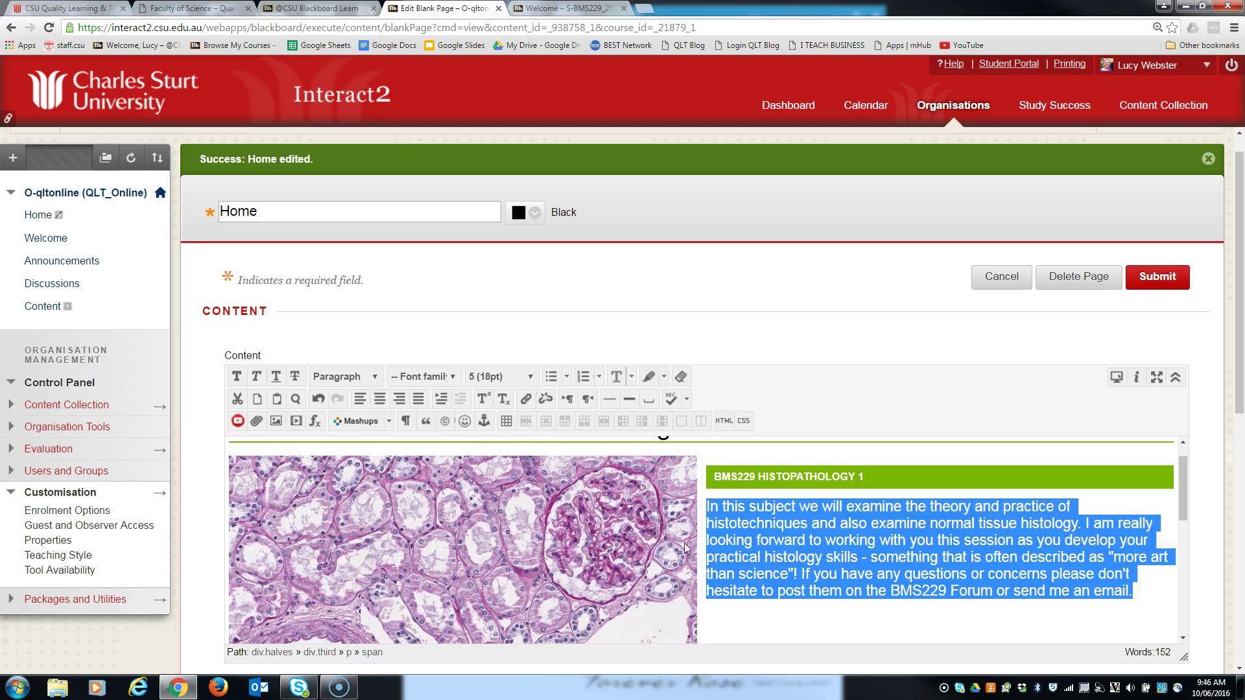
pyautogui.click(417, 402)
pyautogui.scroll(3, 778, 557)
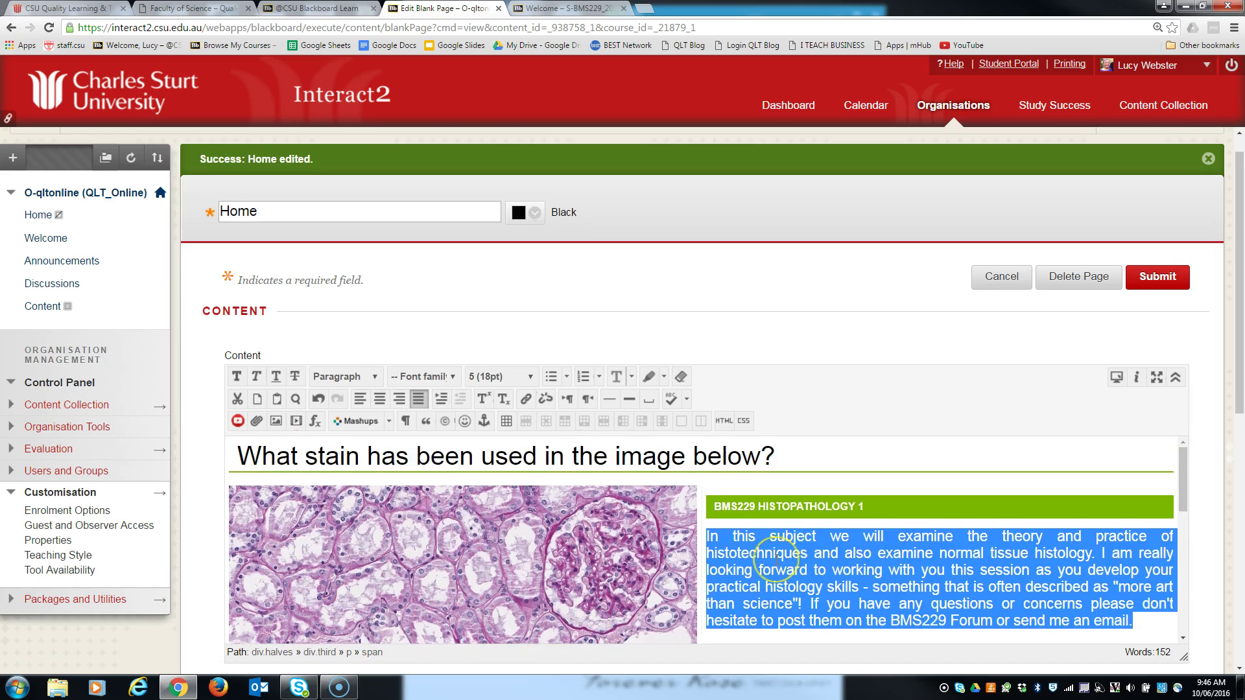
pyautogui.scroll(-2, 778, 557)
pyautogui.scroll(-2, 778, 559)
pyautogui.scroll(2, 819, 558)
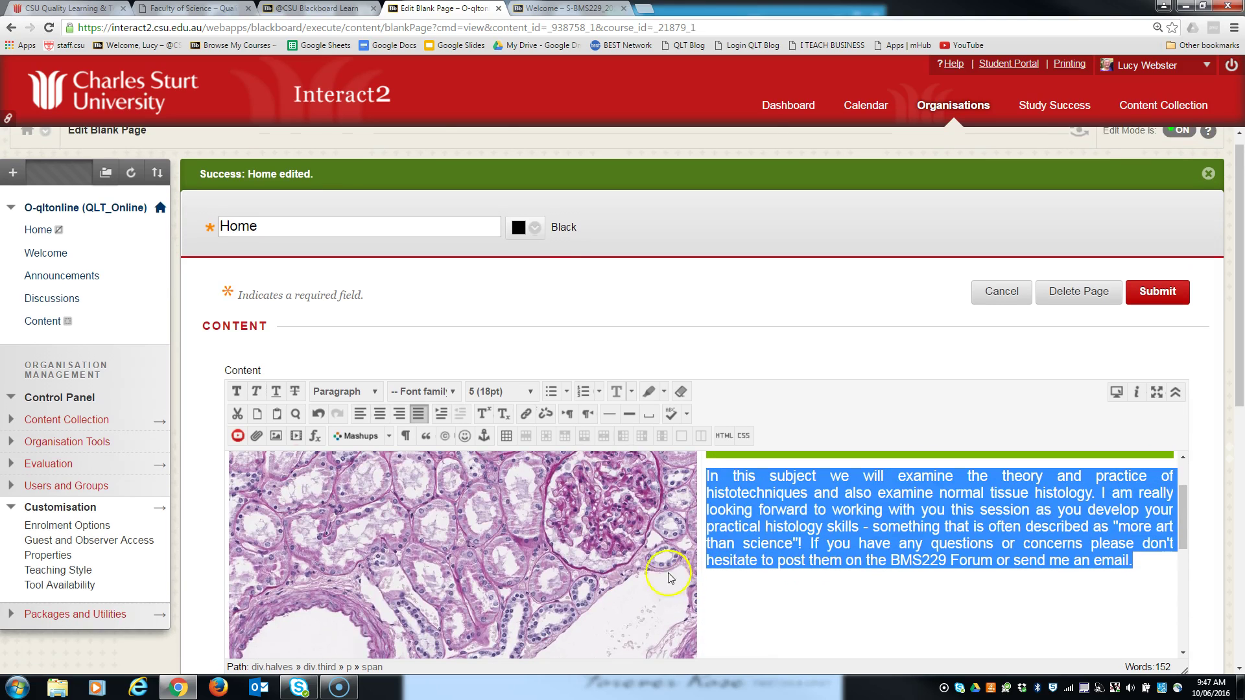
pyautogui.scroll(-2, 839, 556)
pyautogui.scroll(3, 838, 558)
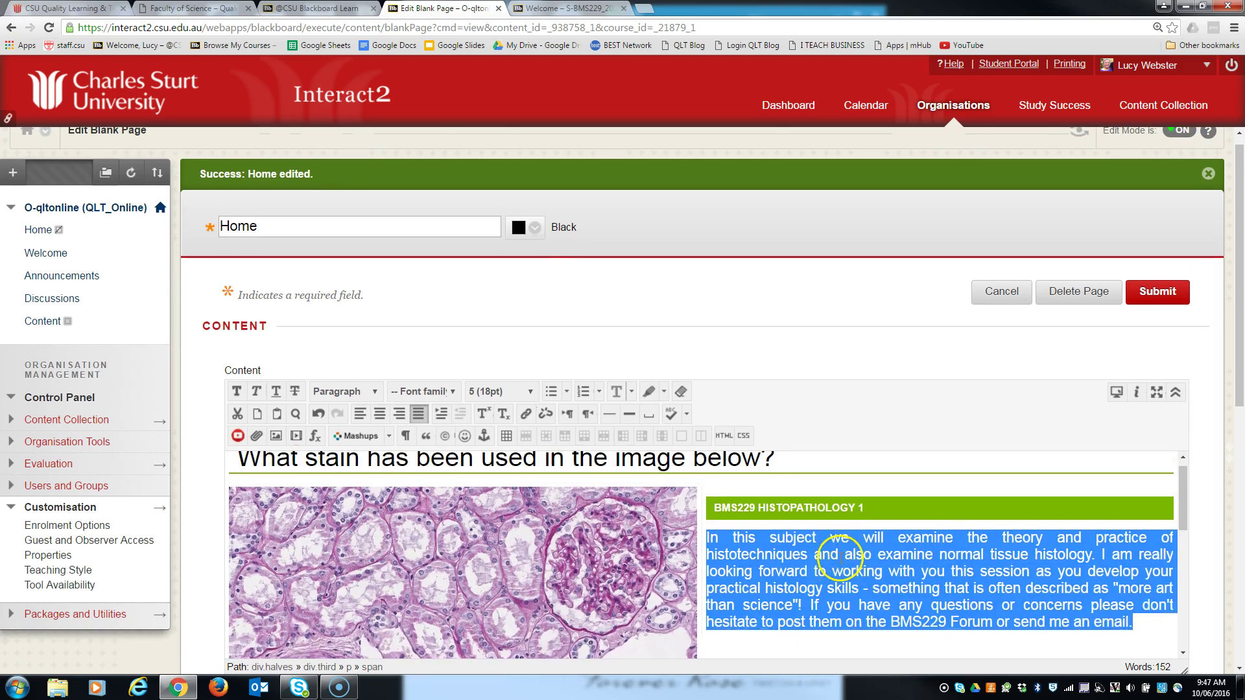
# - Set the kidney image to 800 × 505 px with the hero class in its image properties
pyautogui.click(632, 535)
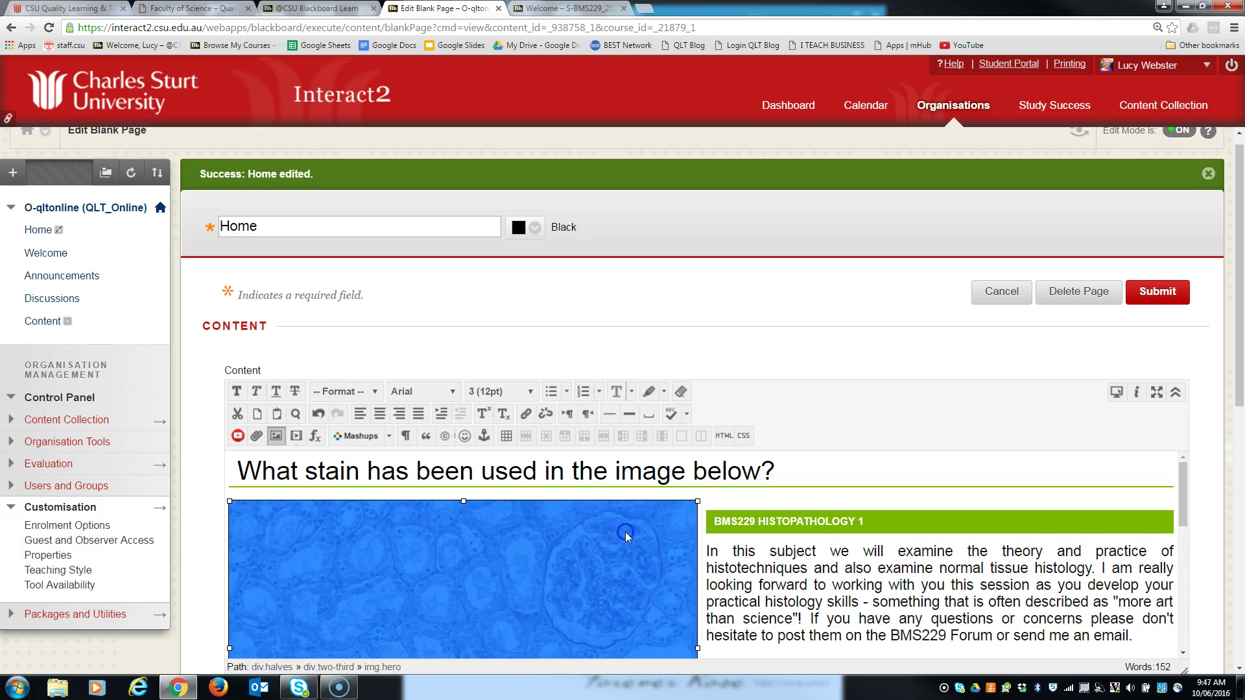
pyautogui.rightClick(533, 556)
pyautogui.click(563, 624)
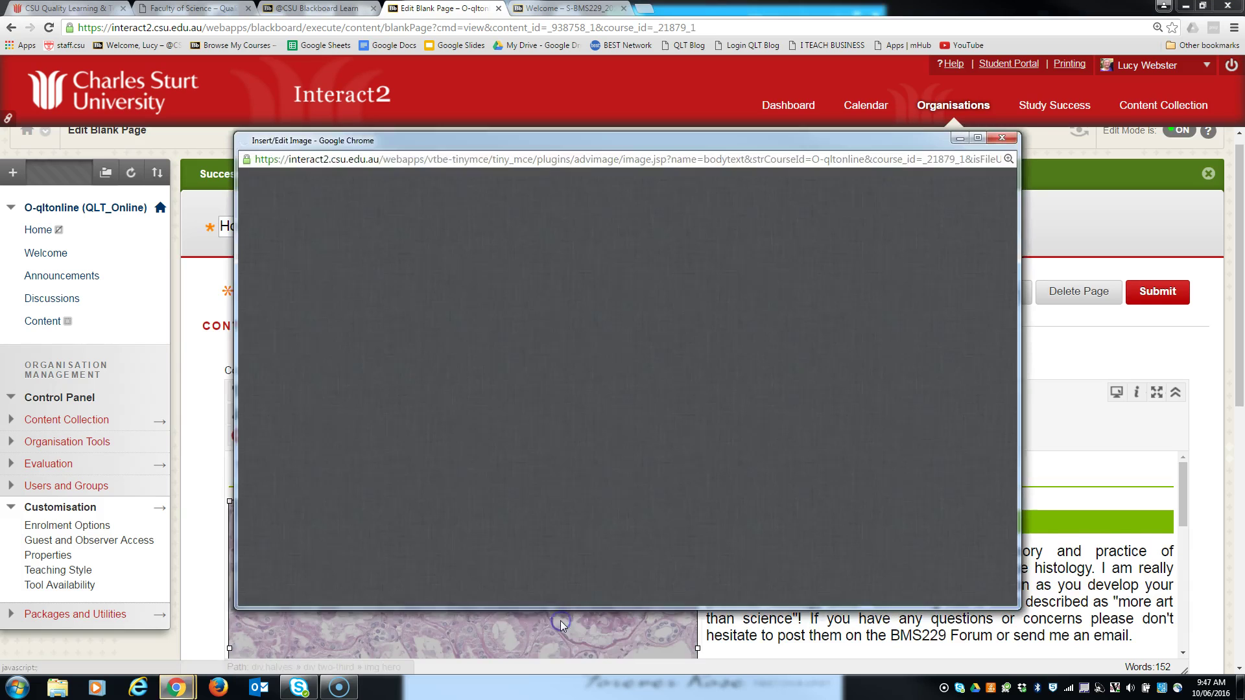
pyautogui.click(233, 69)
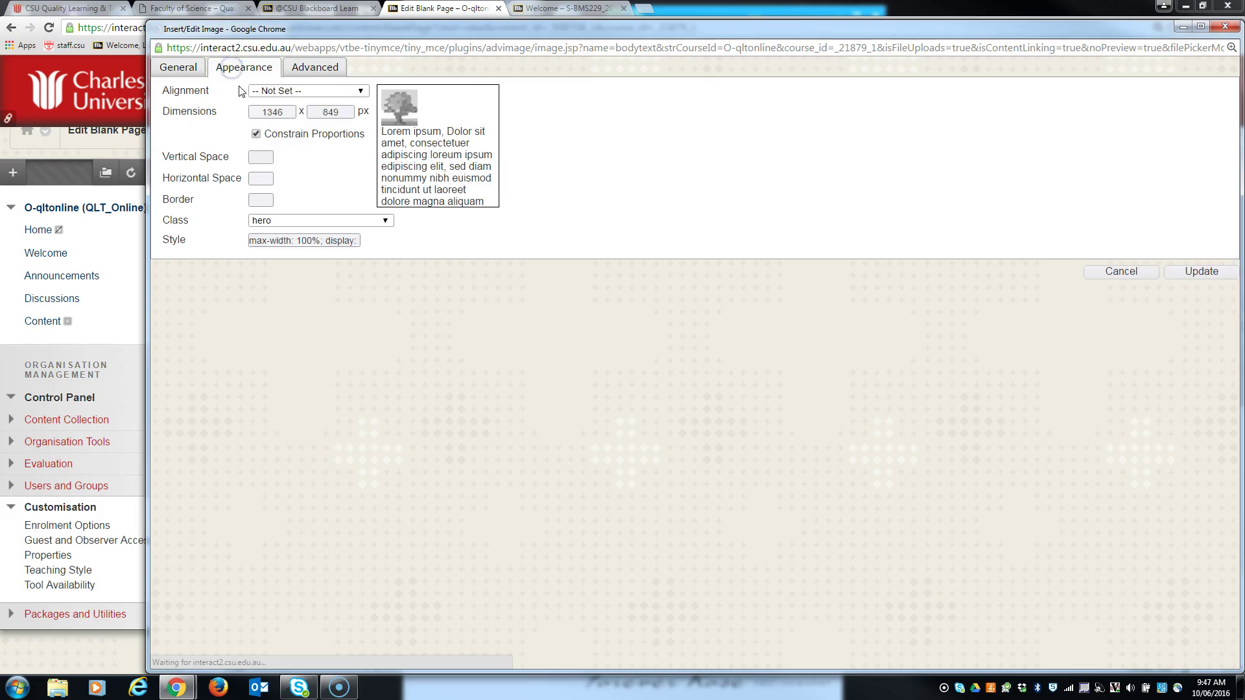
pyautogui.moveTo(284, 112); pyautogui.dragTo(249, 112)
pyautogui.write('800')
pyautogui.click(1191, 272)
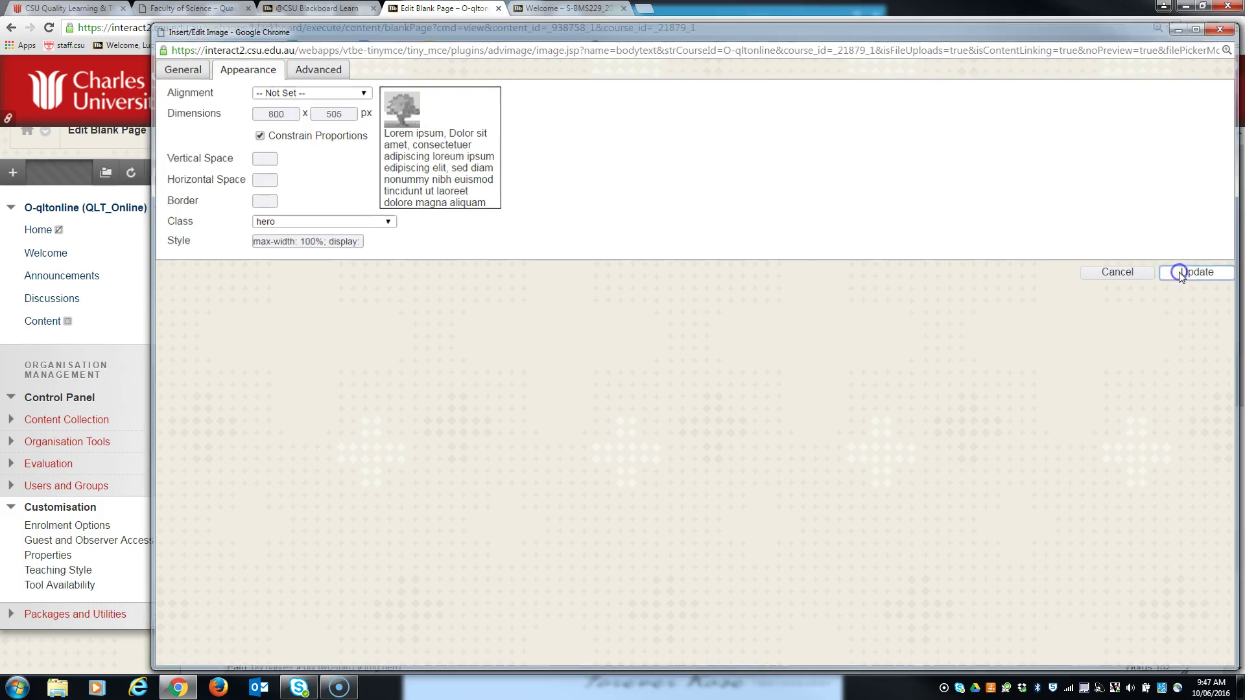
# - Replace the placeholder name in the profile card heading with the staff member's name
pyautogui.scroll(-5, 797, 556)
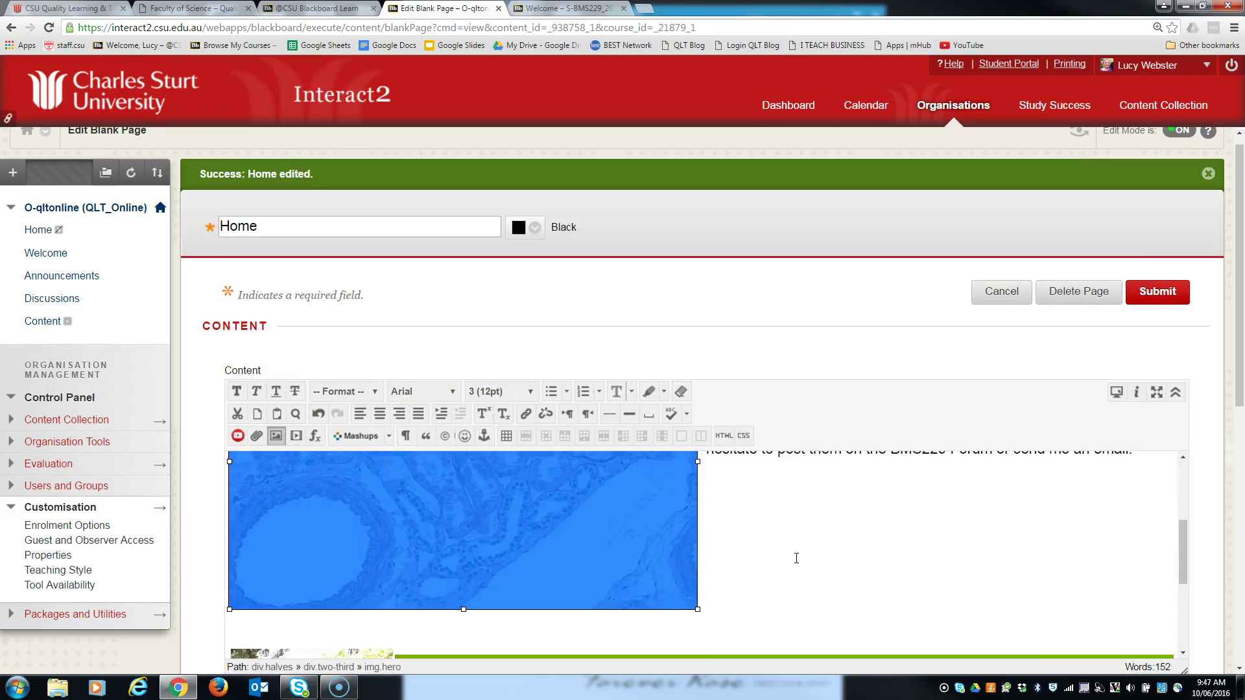
pyautogui.scroll(4, 796, 556)
pyautogui.click(796, 556)
pyautogui.scroll(1, 522, 480)
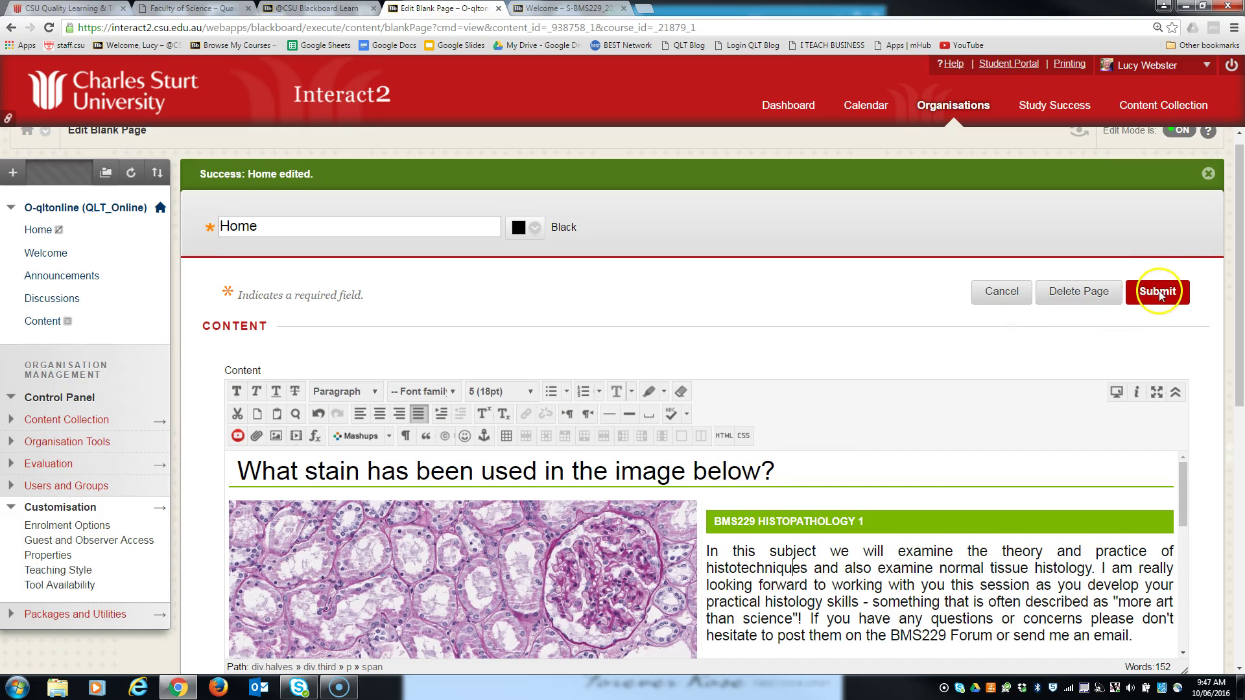
pyautogui.scroll(-10, 778, 570)
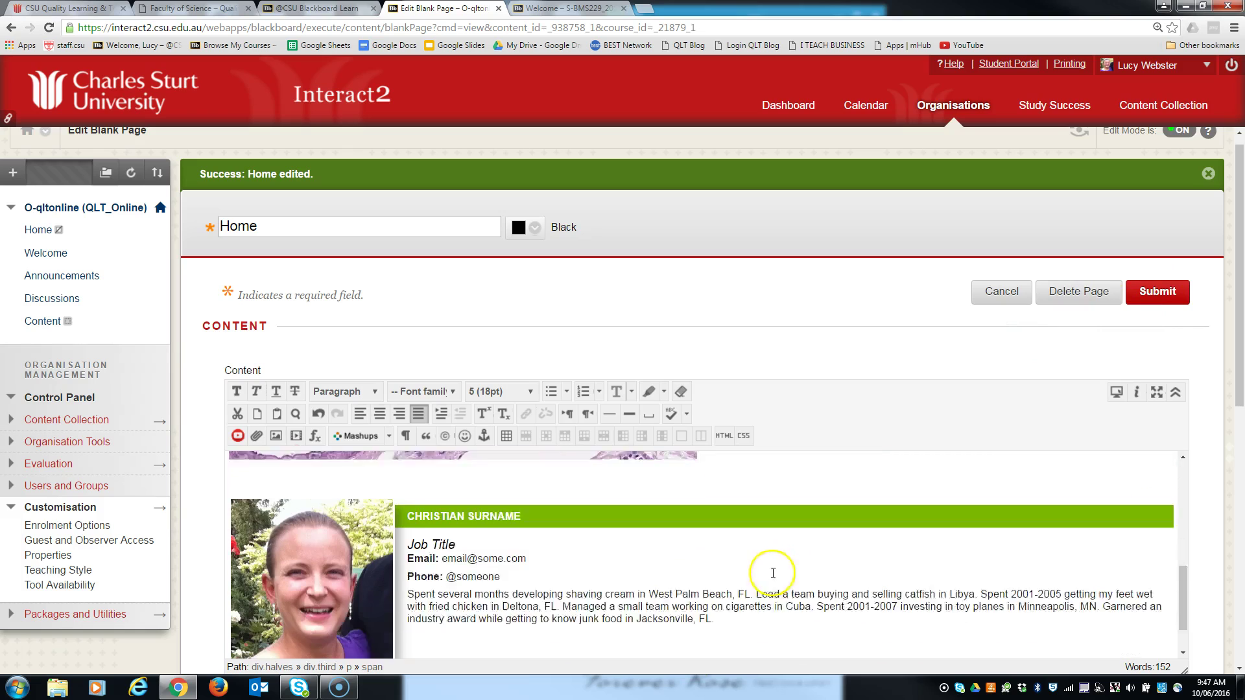
pyautogui.moveTo(519, 460); pyautogui.dragTo(453, 459)
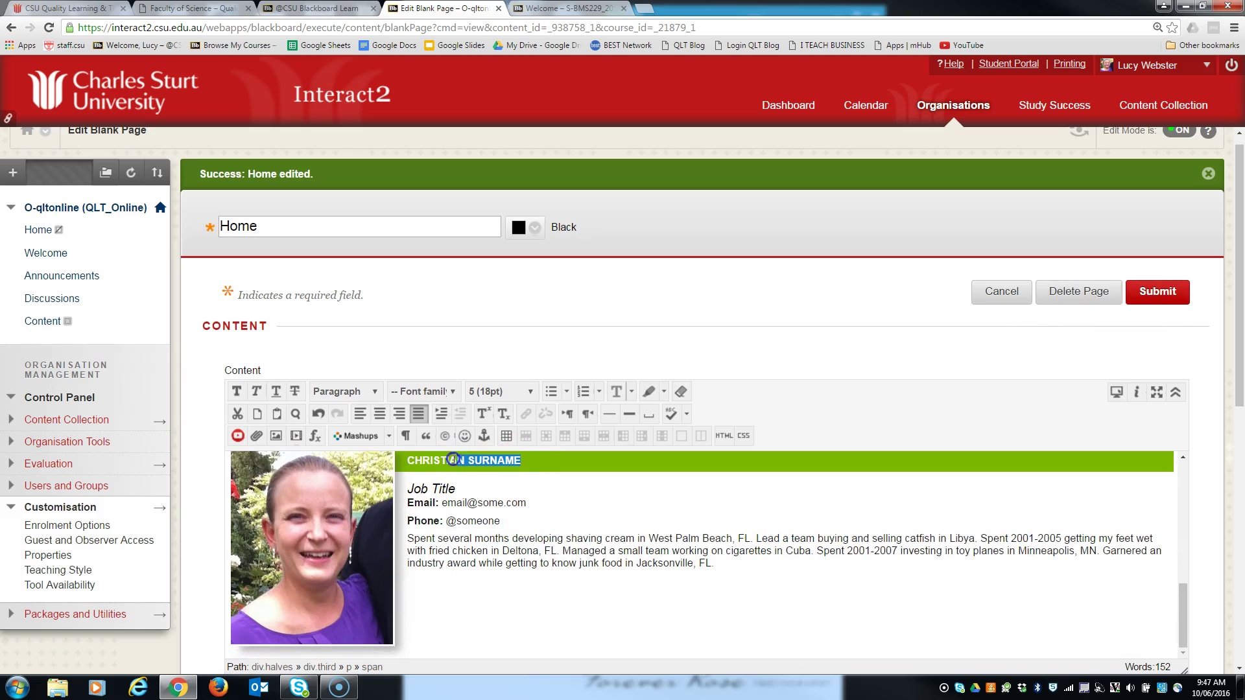
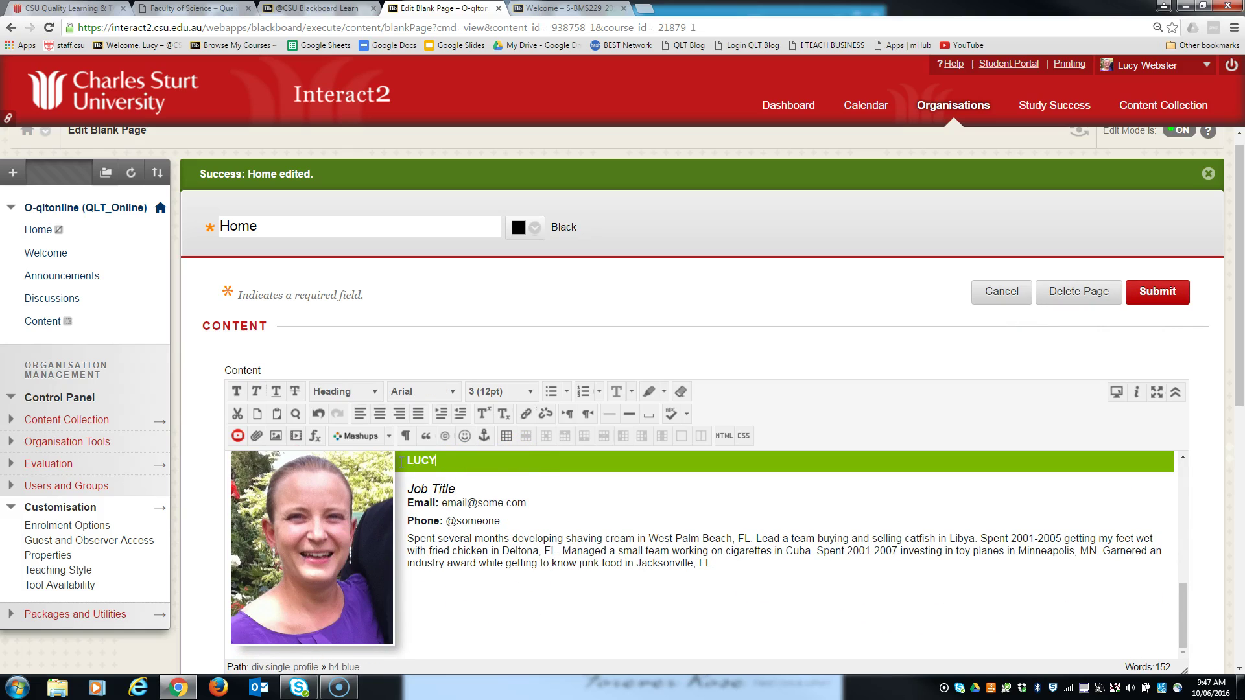
# - Check the profile photo's image properties without changing anything, then submit the Home page
pyautogui.click(324, 539)
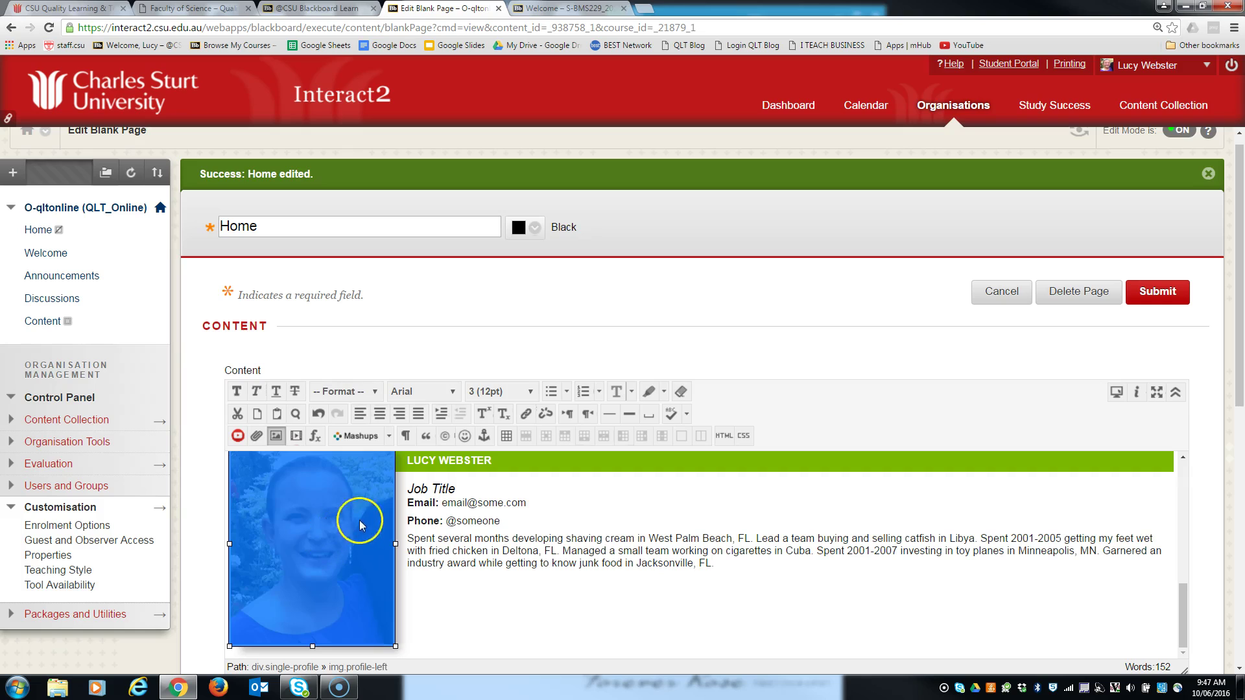
pyautogui.rightClick(307, 531)
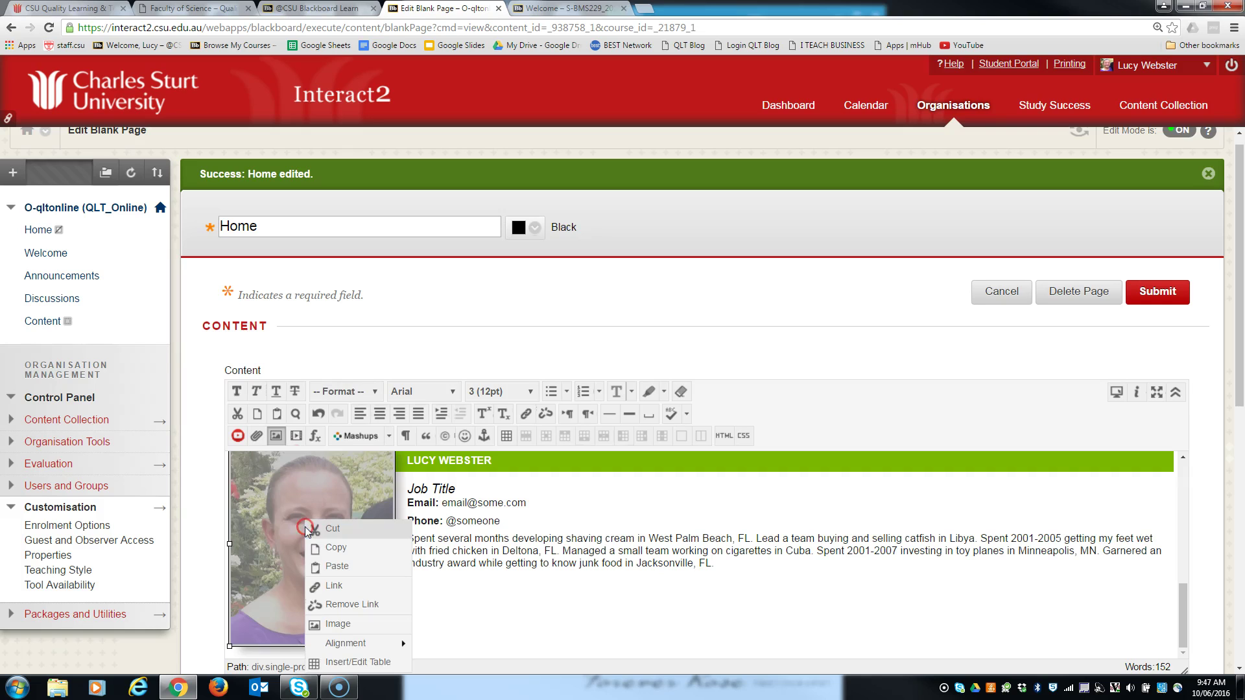
pyautogui.click(277, 438)
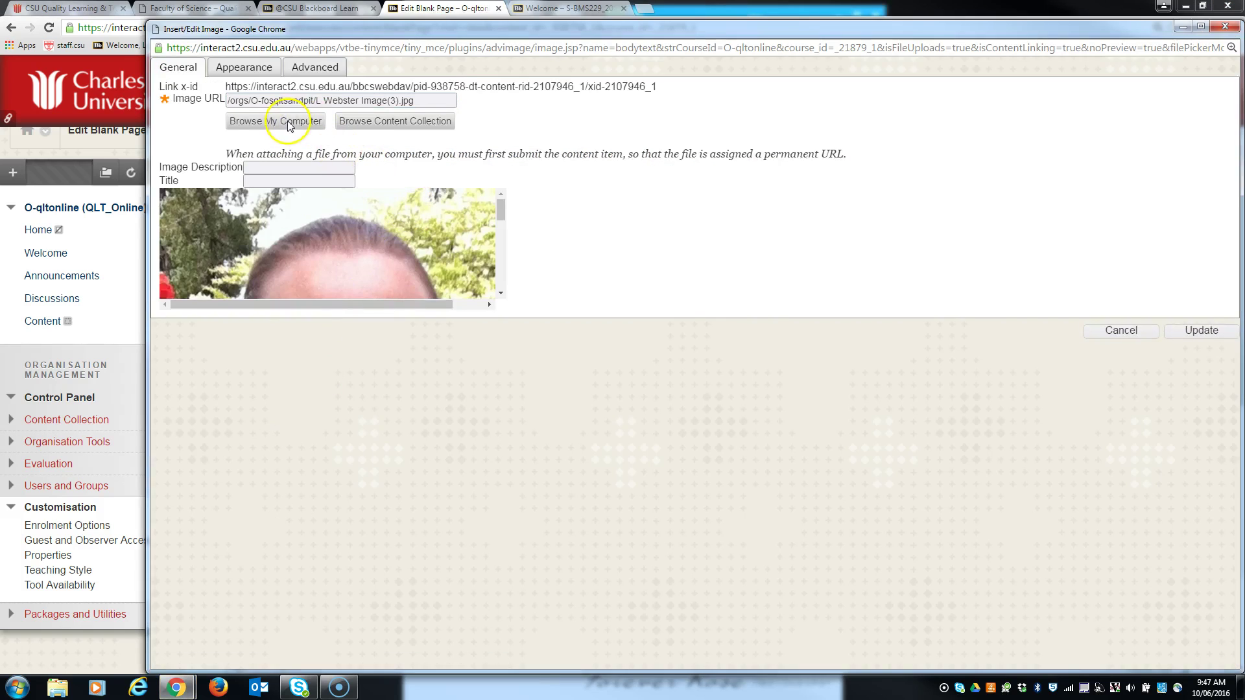
pyautogui.click(289, 124)
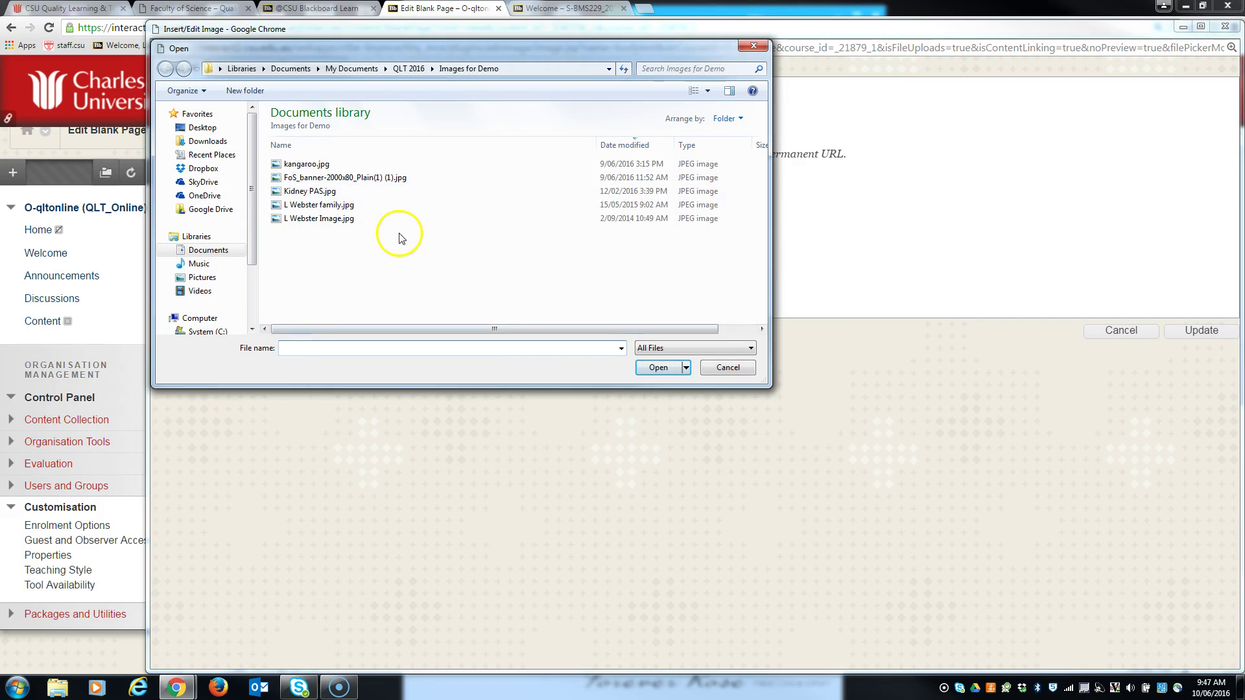
pyautogui.click(728, 367)
pyautogui.click(1115, 330)
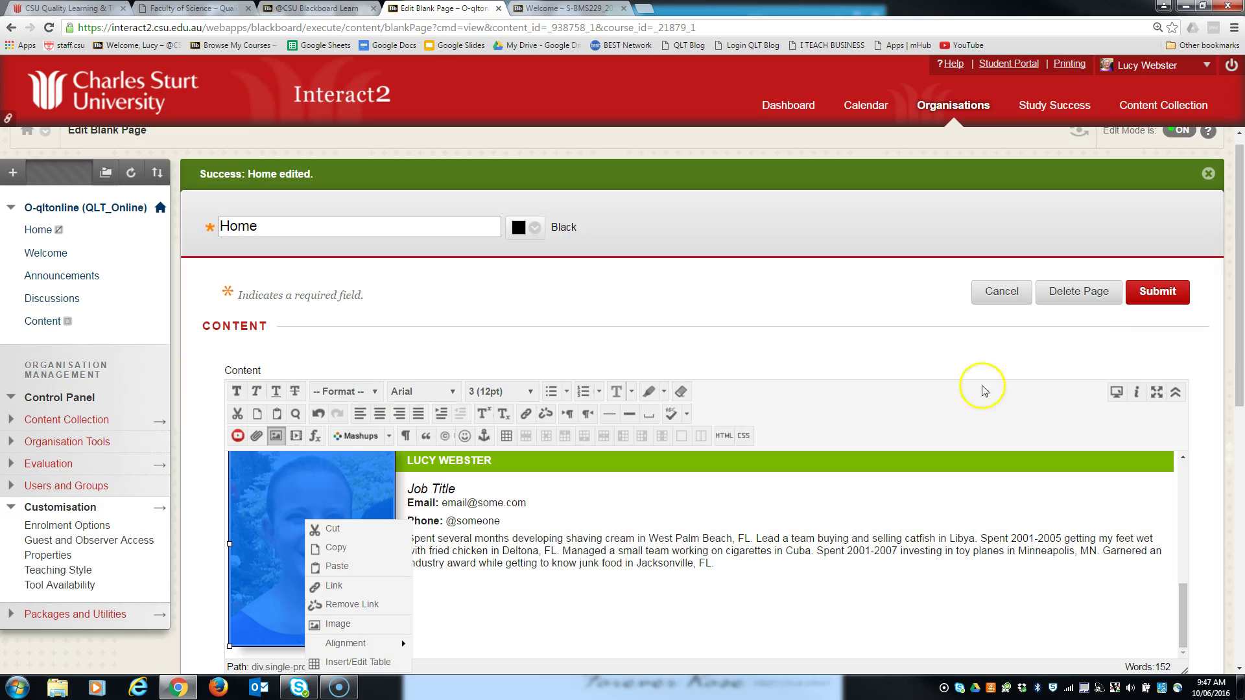
pyautogui.press('Escape')
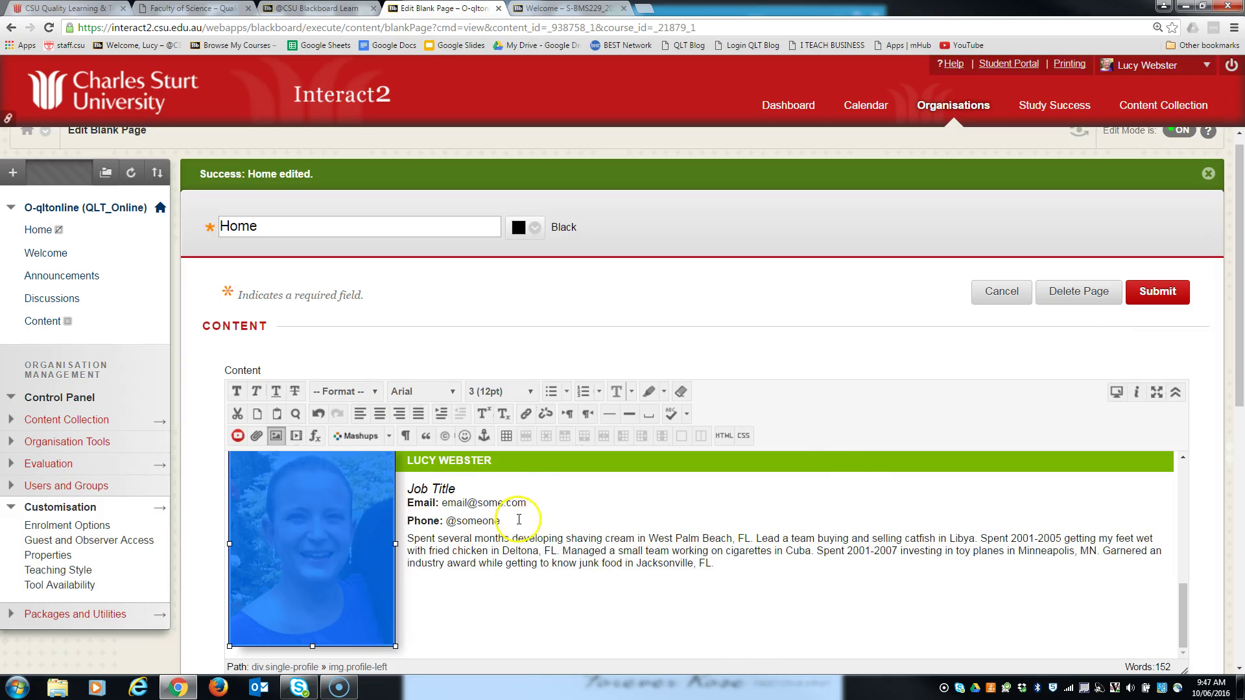
pyautogui.scroll(10, 578, 556)
pyautogui.click(1153, 307)
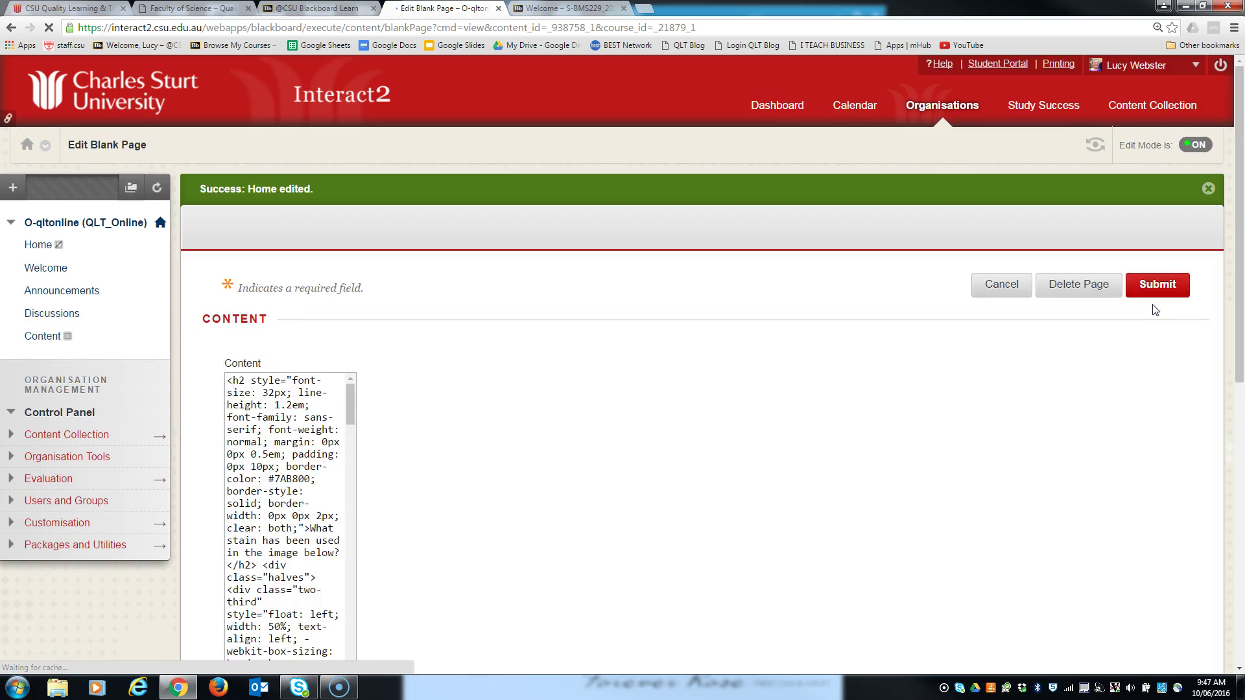
# - Switch Edit Mode to OFF and scroll through the kidney image, BMS229 paragraph and staff card
pyautogui.click(1180, 145)
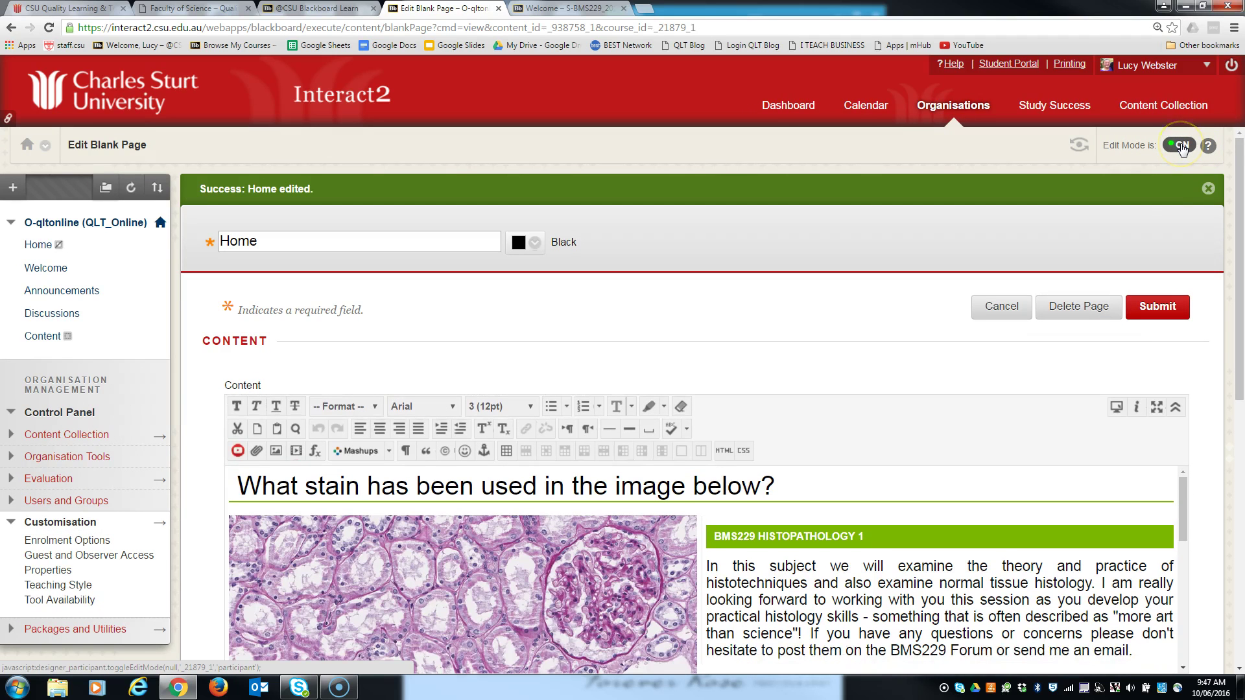
pyautogui.click(1179, 145)
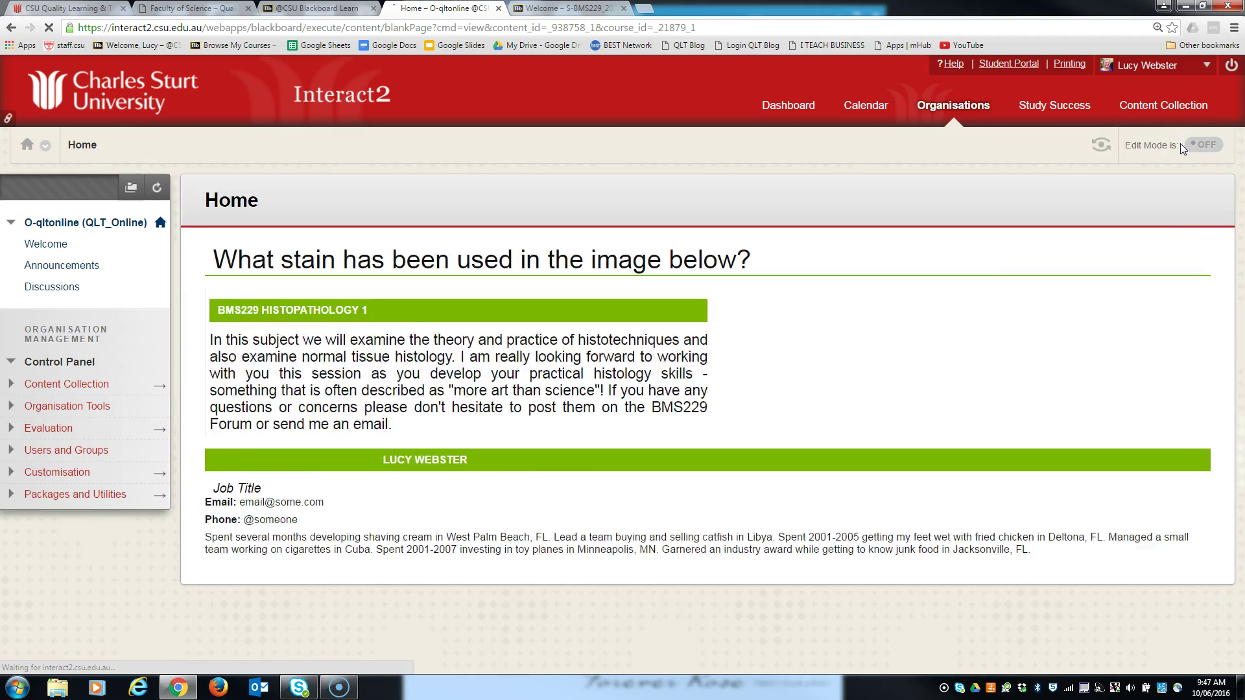
pyautogui.scroll(-5, 798, 418)
pyautogui.scroll(3, 798, 421)
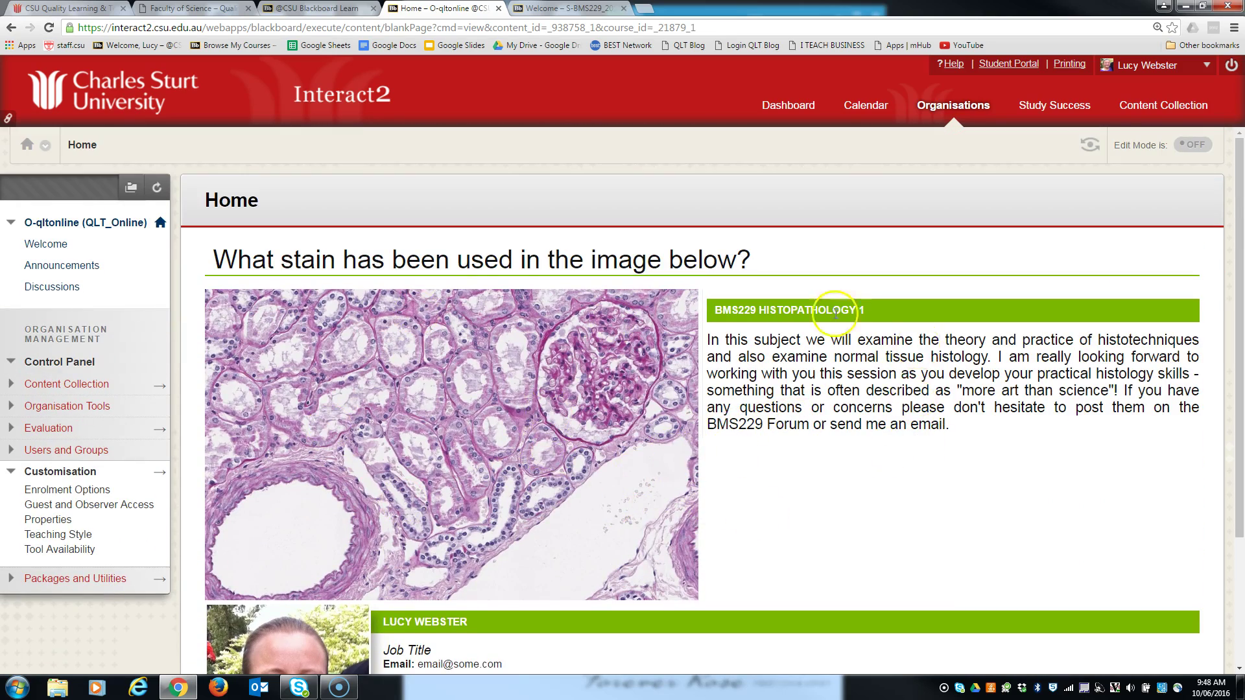
pyautogui.scroll(-2, 862, 515)
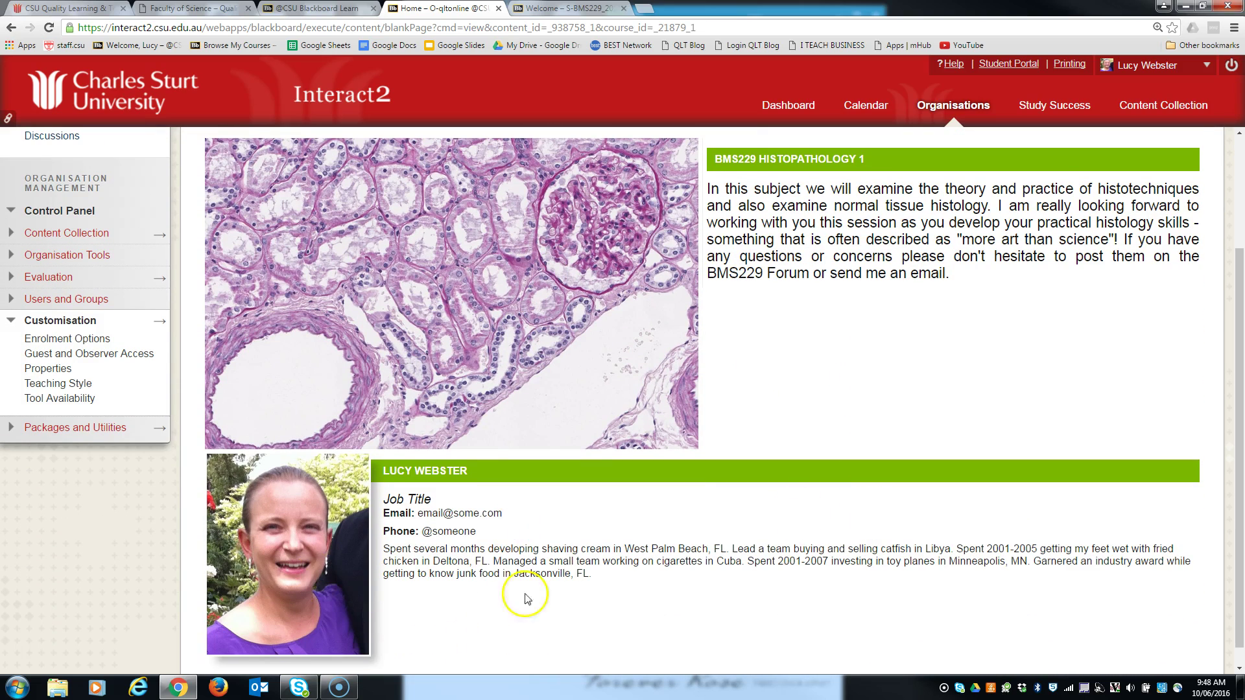
pyautogui.scroll(2, 475, 613)
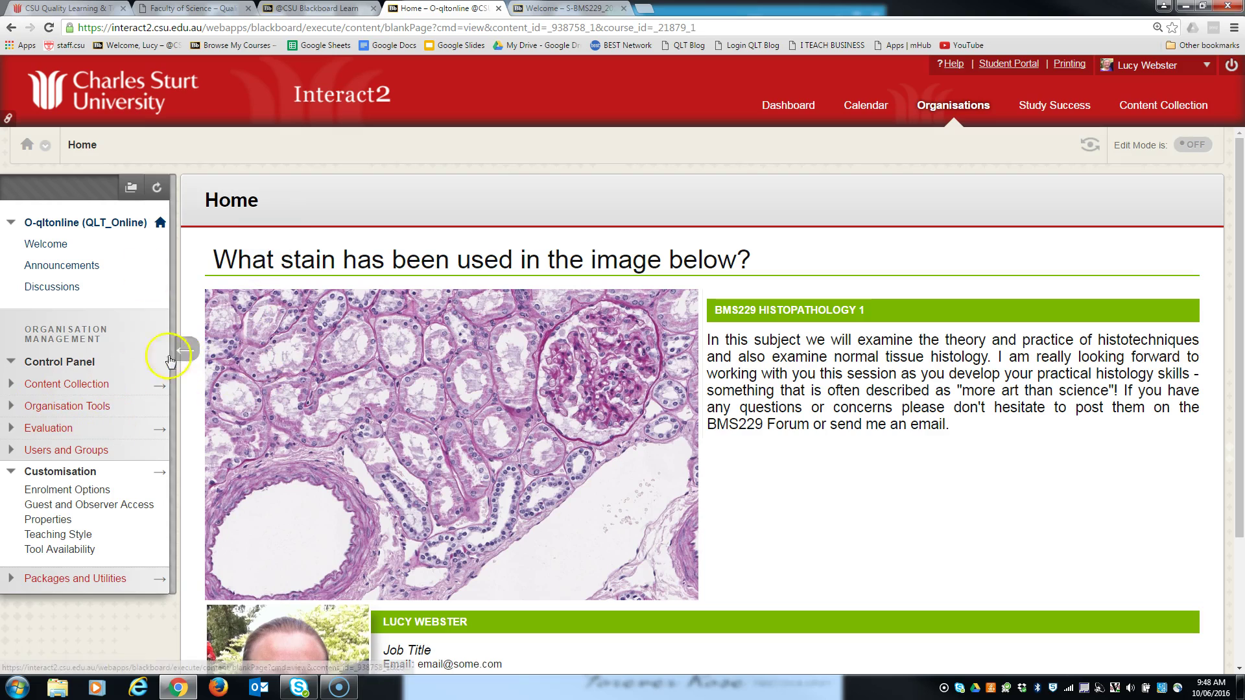
# - Turn Edit Mode on and make the Home menu link visible to students
pyautogui.click(1197, 149)
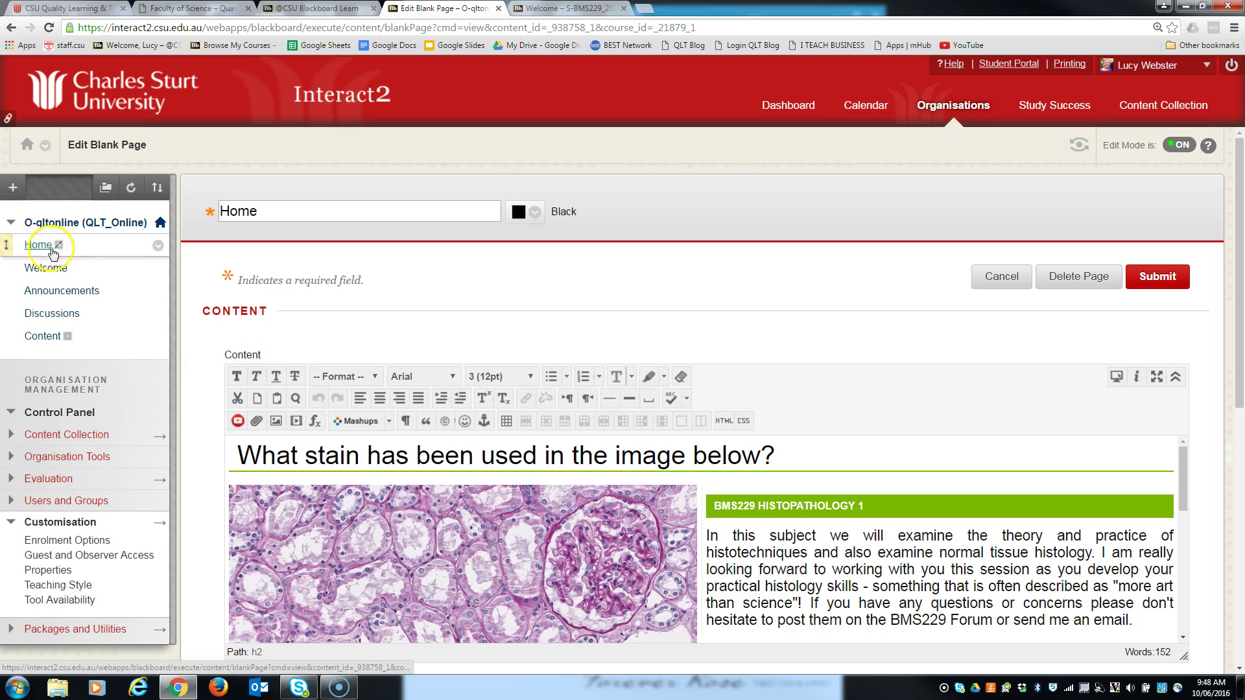
pyautogui.click(156, 250)
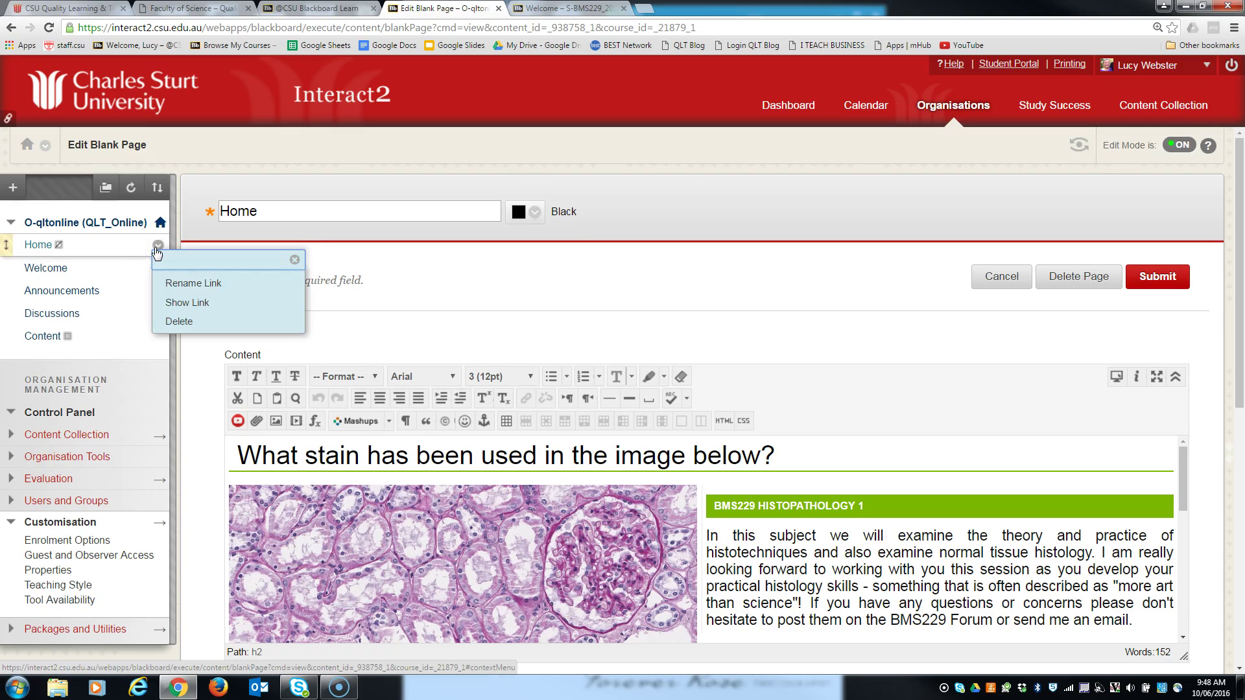
pyautogui.click(173, 304)
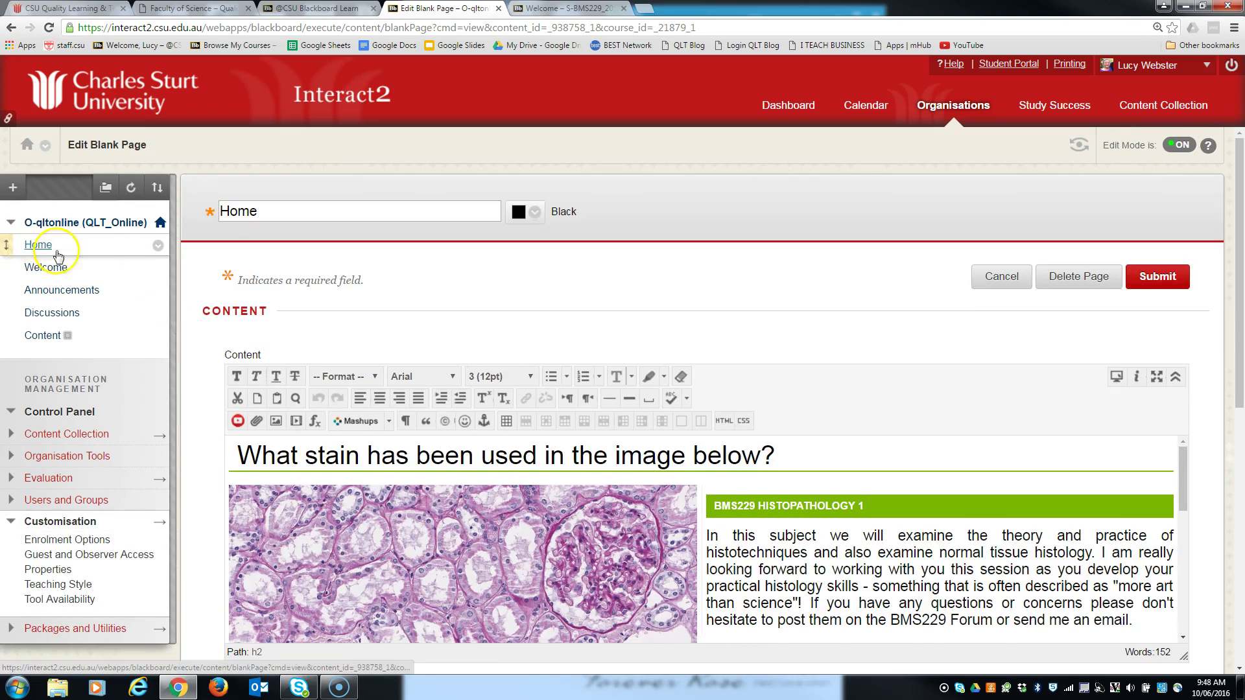
# - Hide the Welcome menu link from students, accepting the entry-point change
pyautogui.click(157, 267)
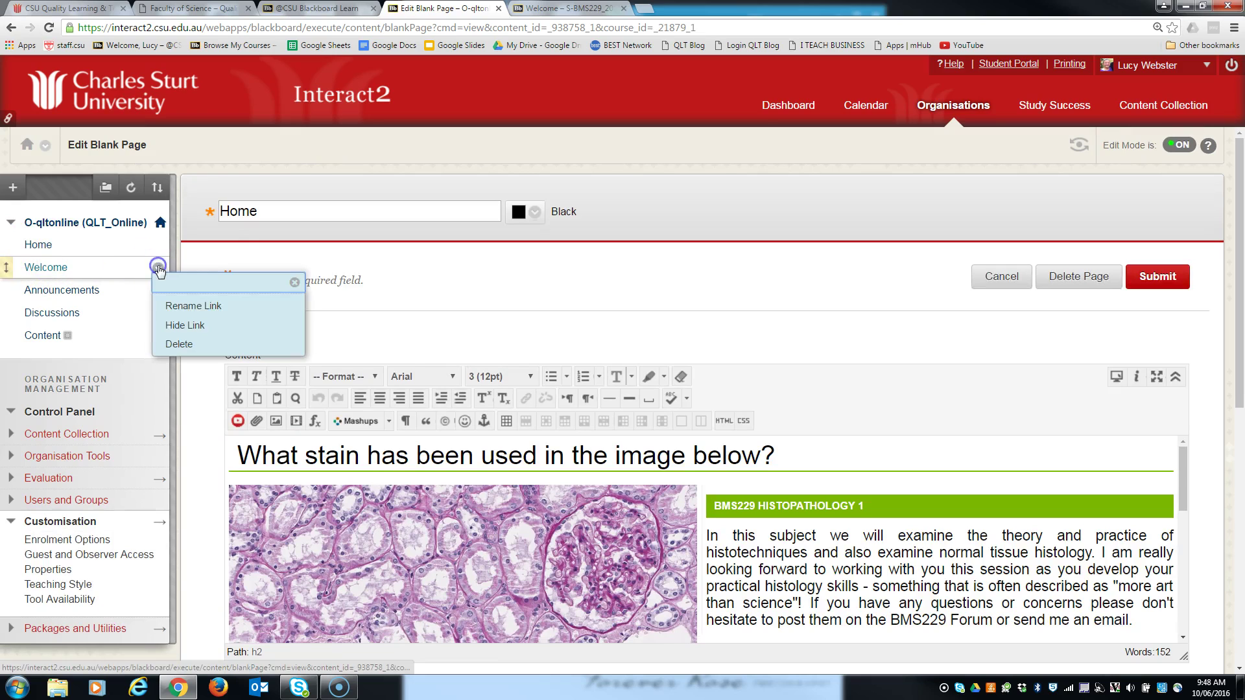
pyautogui.click(174, 324)
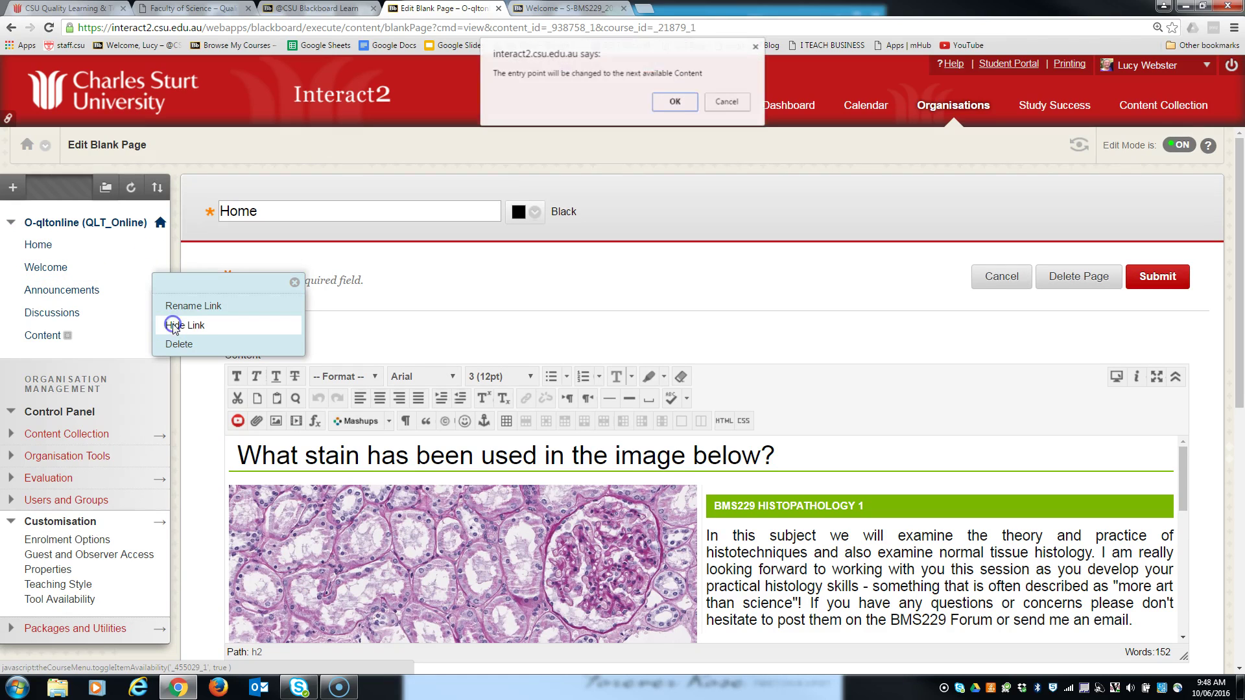
pyautogui.click(674, 104)
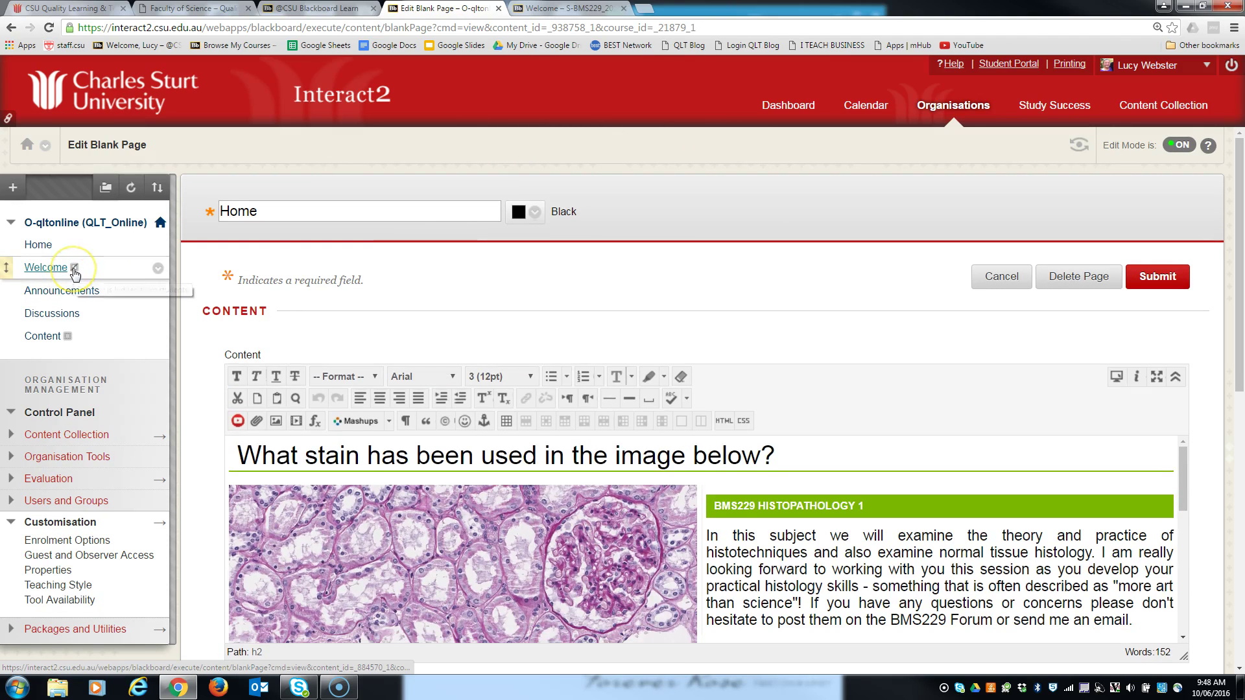
pyautogui.click(158, 267)
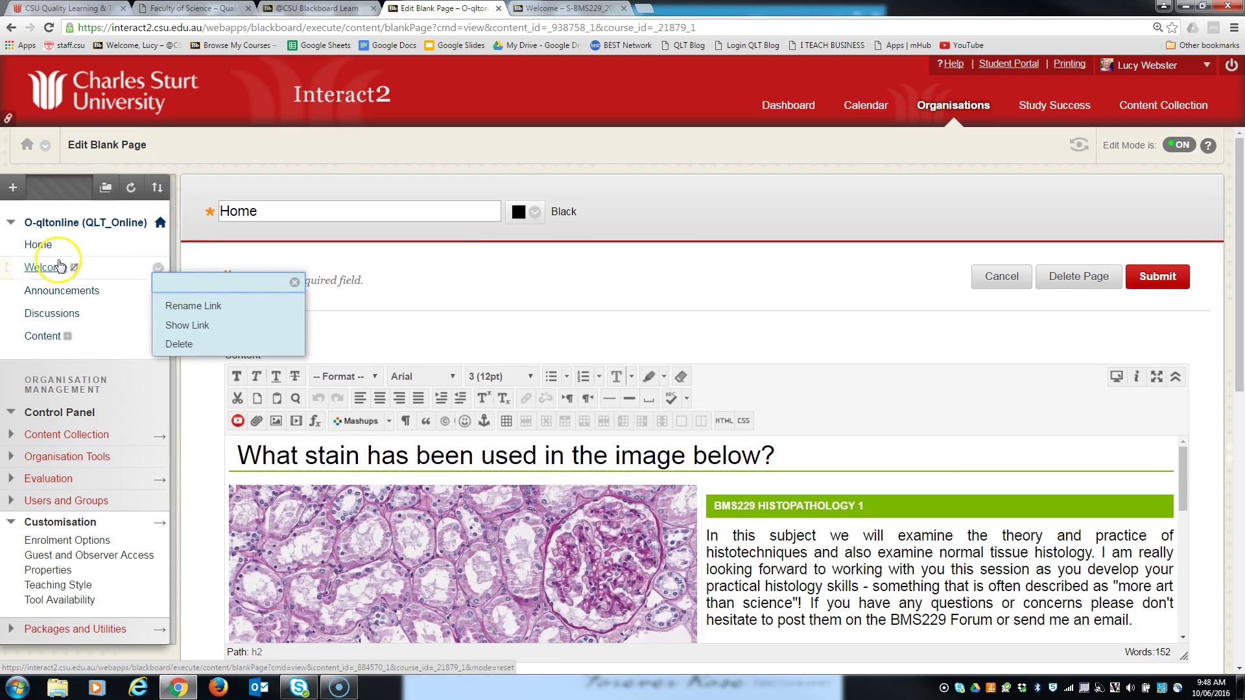
pyautogui.click(205, 254)
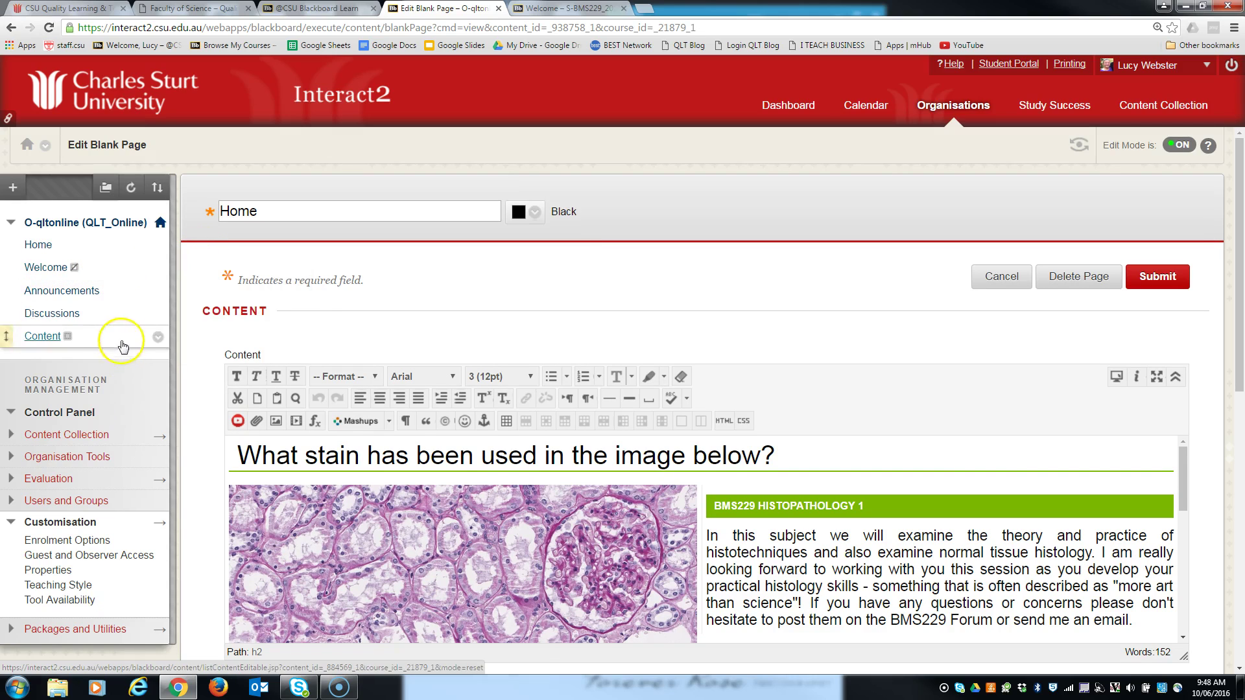
pyautogui.scroll(-3, 70, 434)
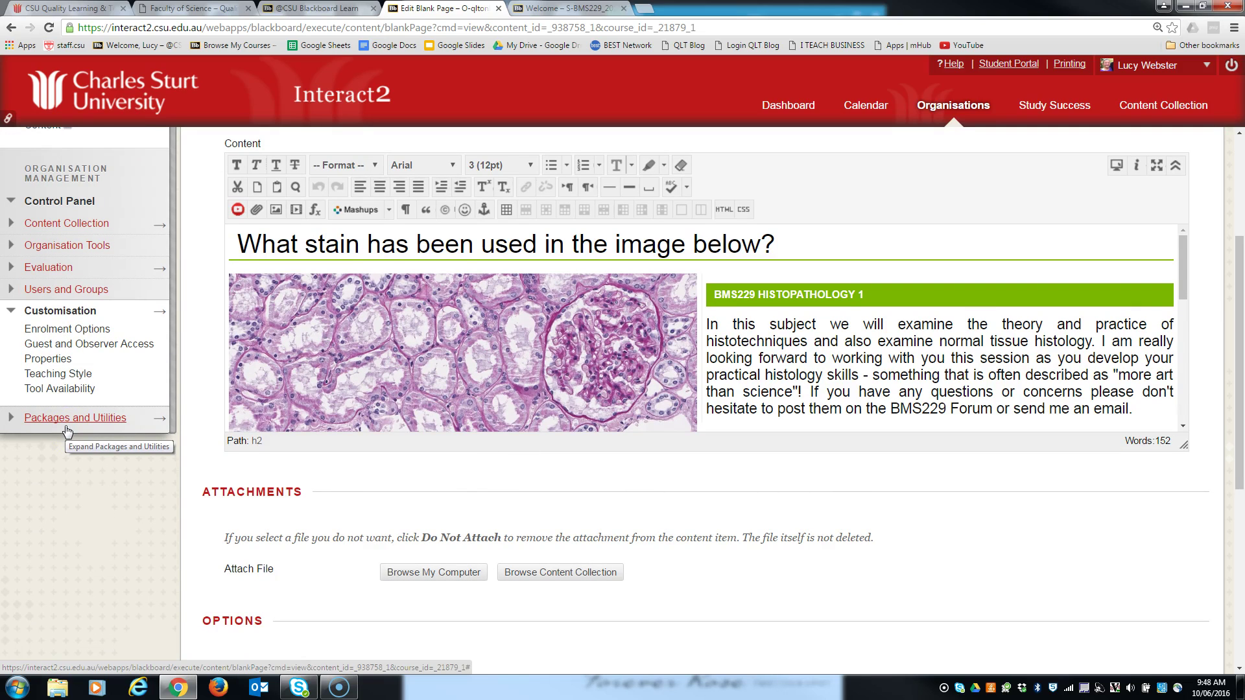
# - In Teaching Style settings, keep Home as the organisation entry point
pyautogui.click(71, 378)
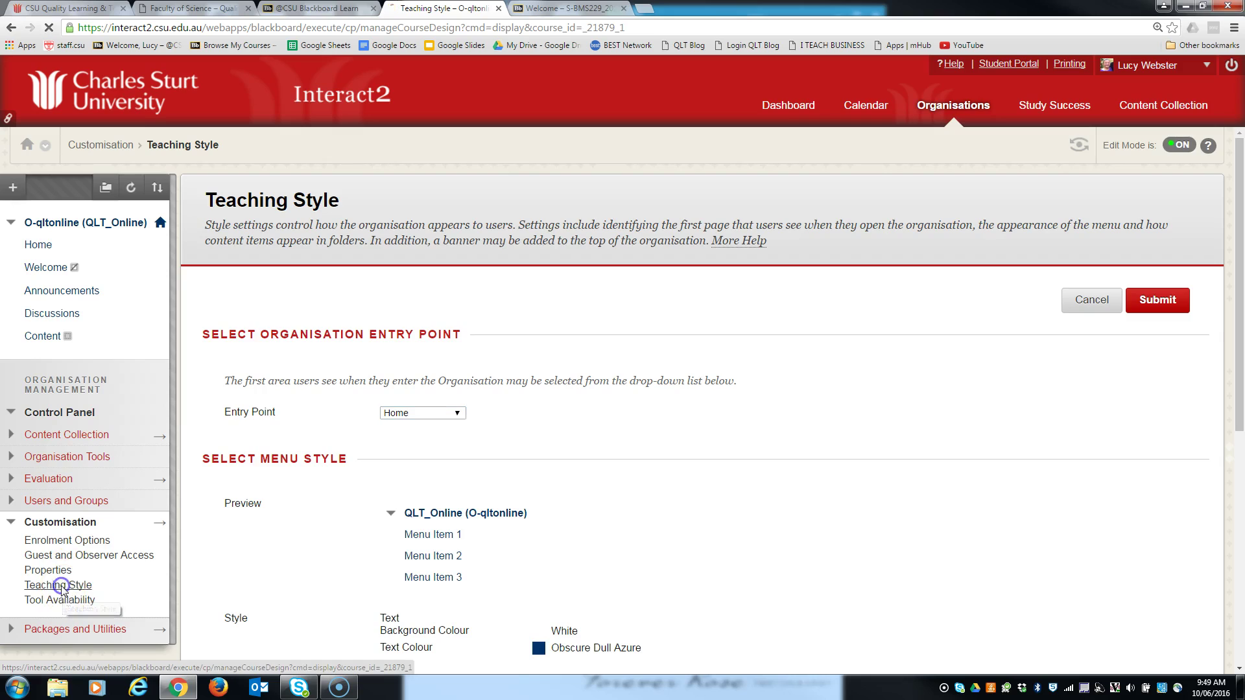
pyautogui.click(357, 392)
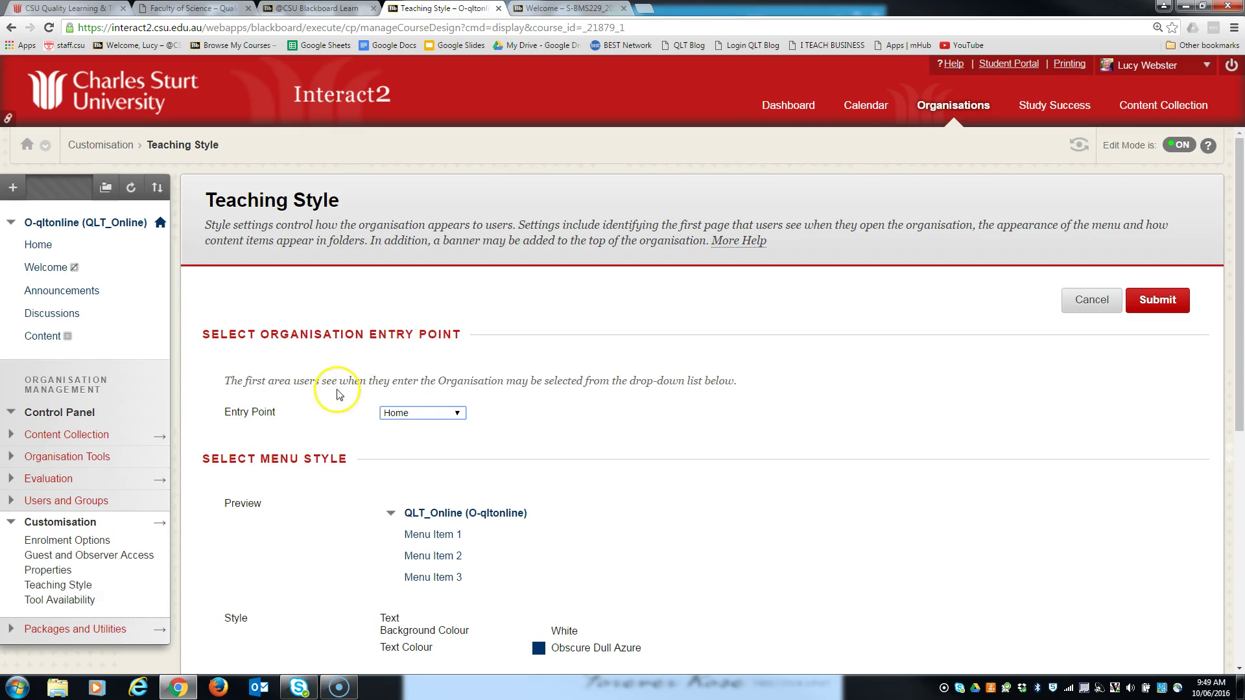
pyautogui.click(443, 415)
pyautogui.click(410, 430)
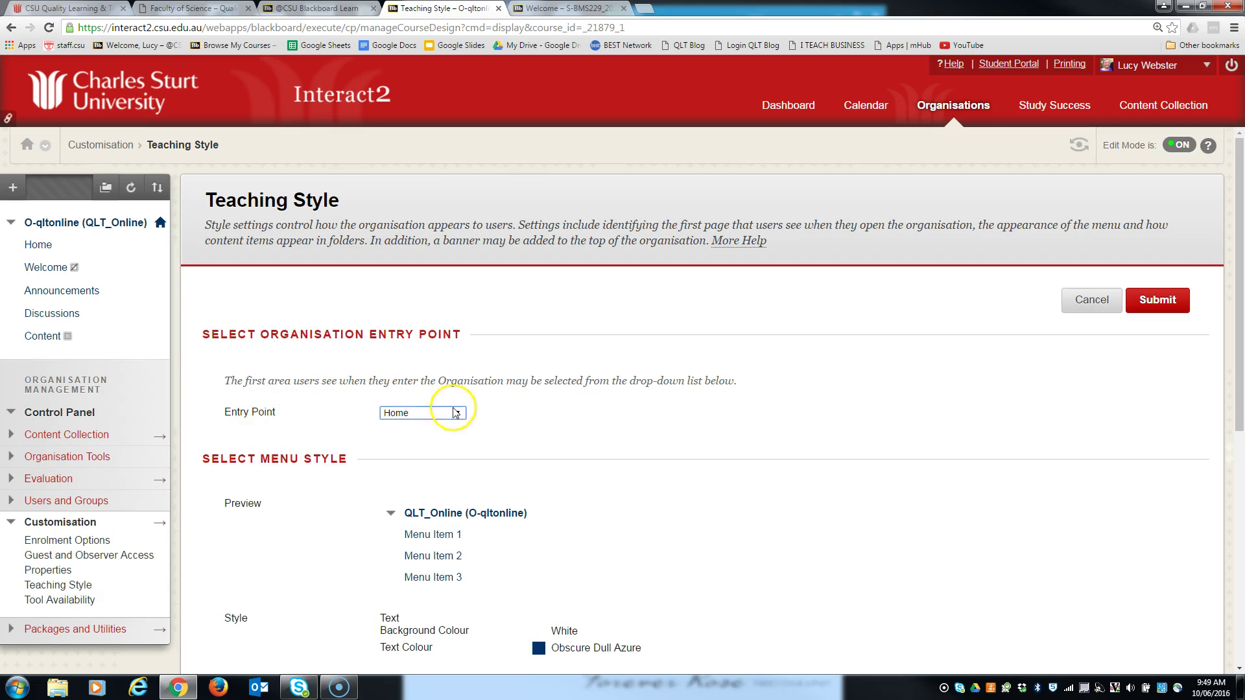
pyautogui.click(592, 504)
pyautogui.scroll(-4, 592, 503)
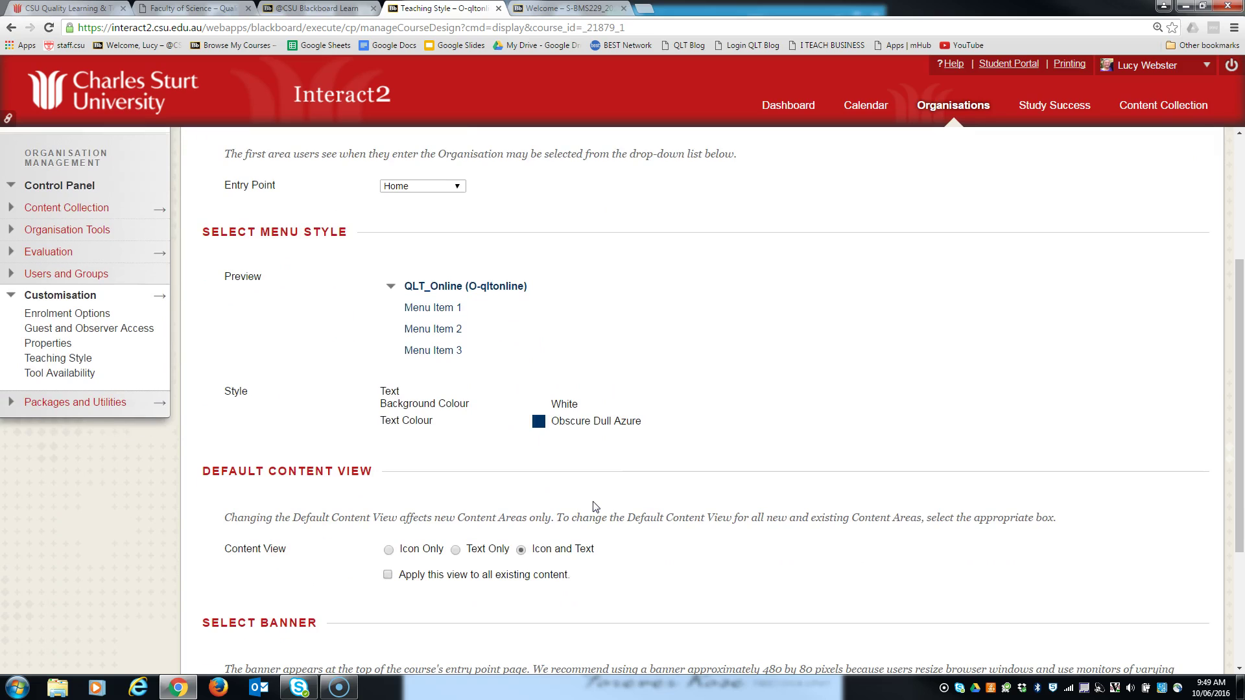
pyautogui.scroll(-3, 595, 507)
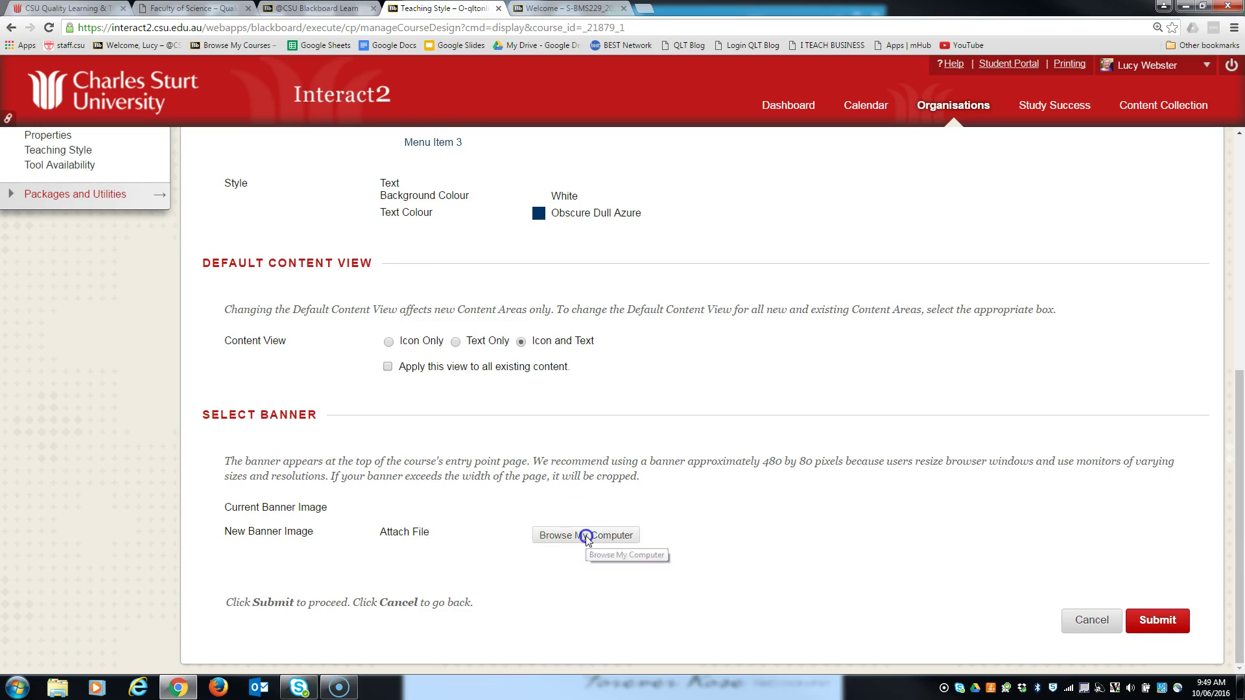
# - Upload FoS_banner-2000x80_Plain(1) (1).jpg as the banner and submit the teaching style
pyautogui.click(583, 536)
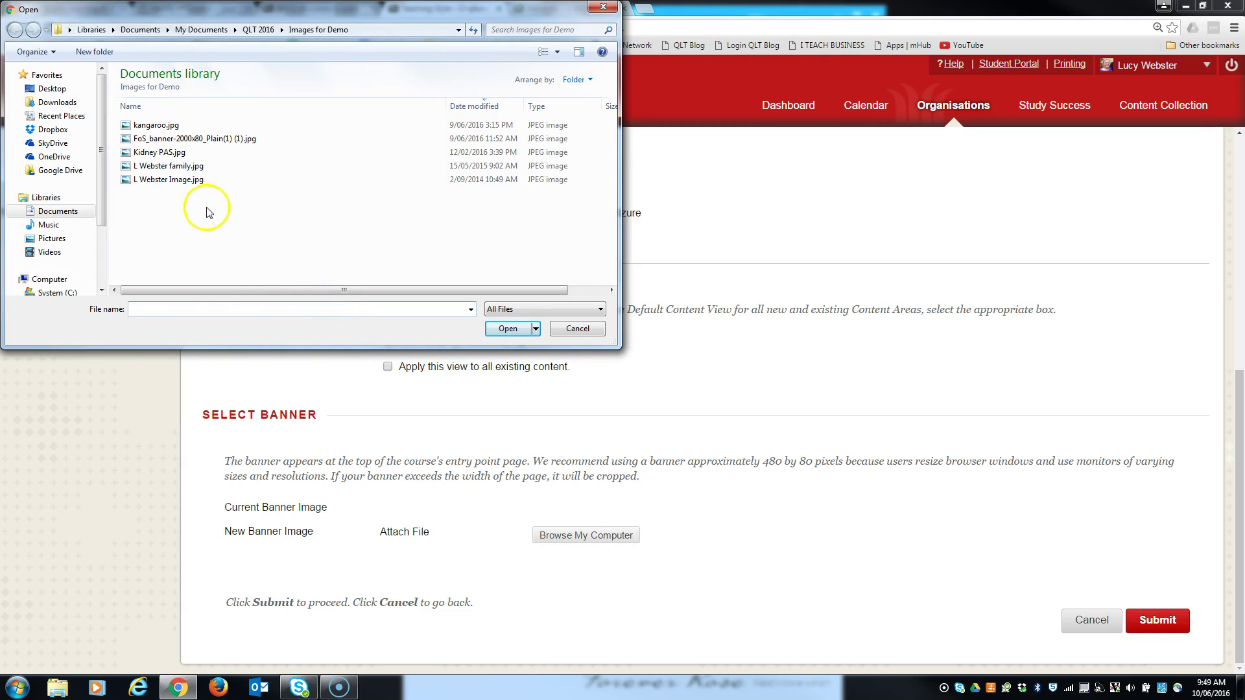
pyautogui.click(197, 140)
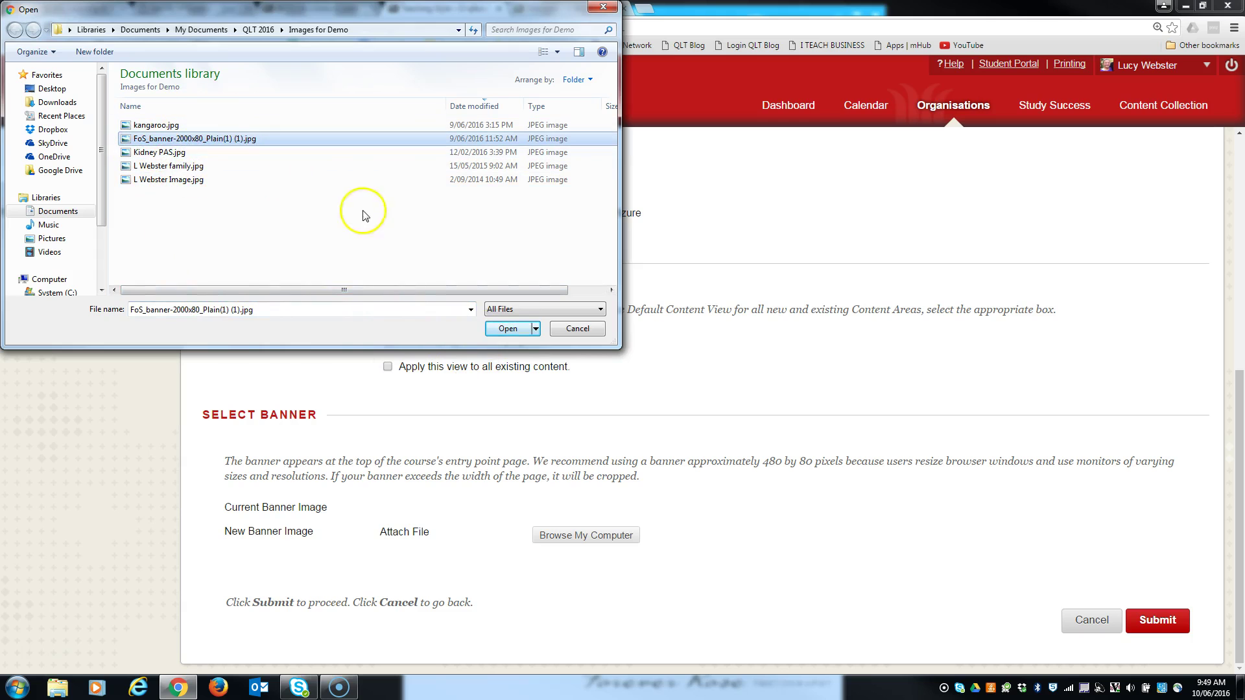
pyautogui.click(507, 329)
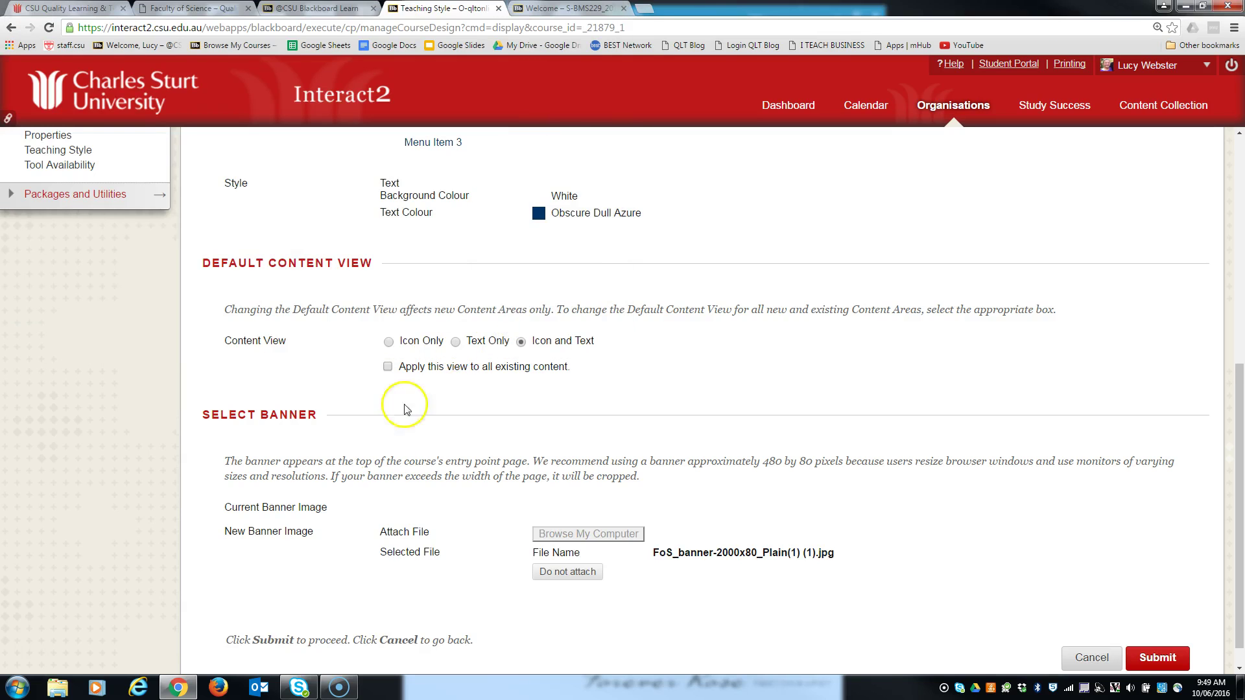
pyautogui.click(1158, 662)
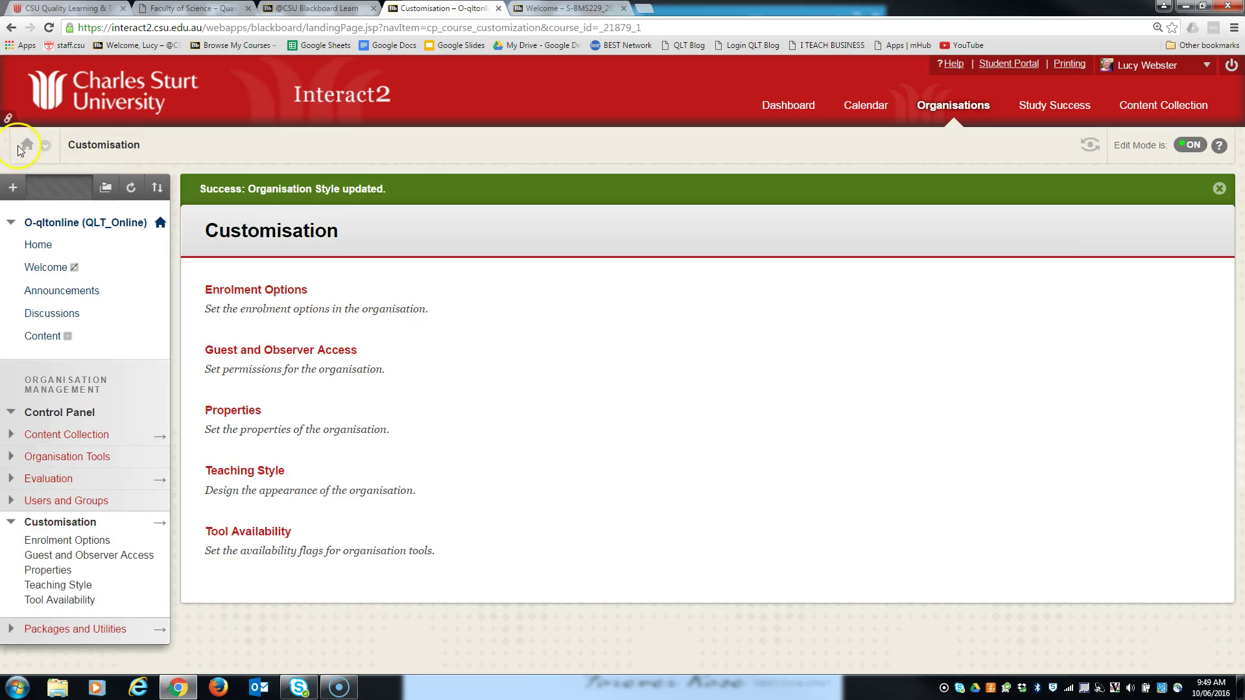
# - Go to the organisation Home page, turn Edit Mode off and scroll through the student view
pyautogui.click(27, 148)
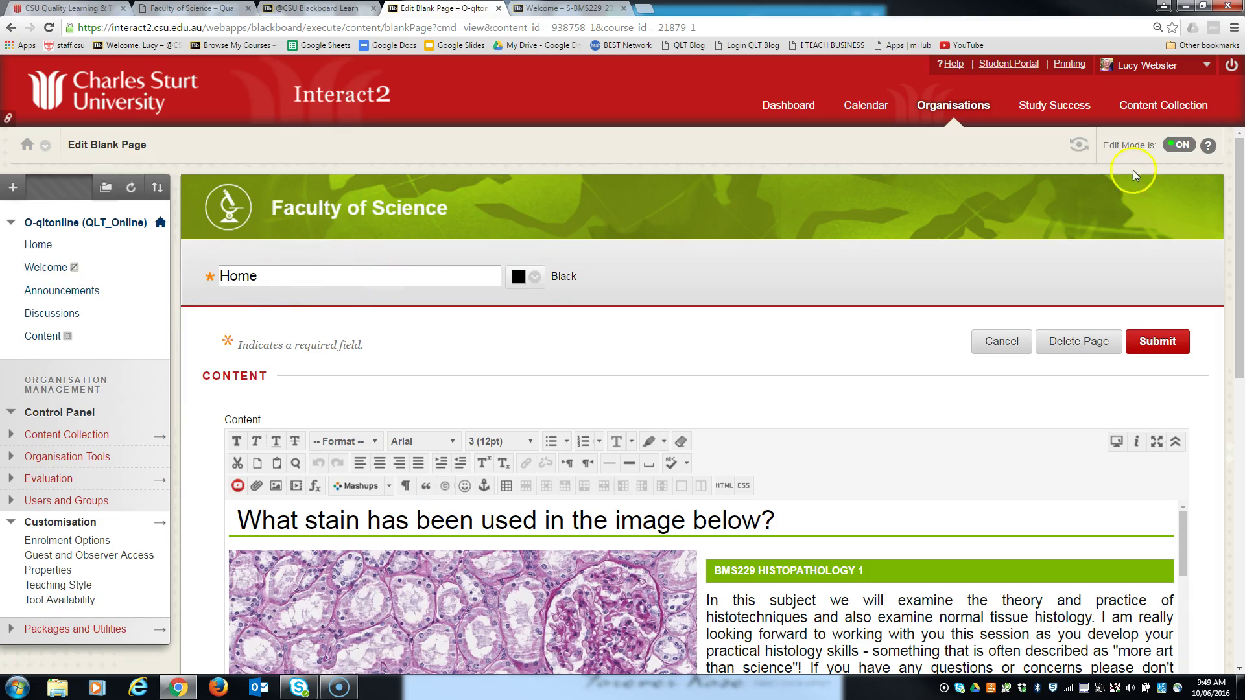
pyautogui.click(1183, 145)
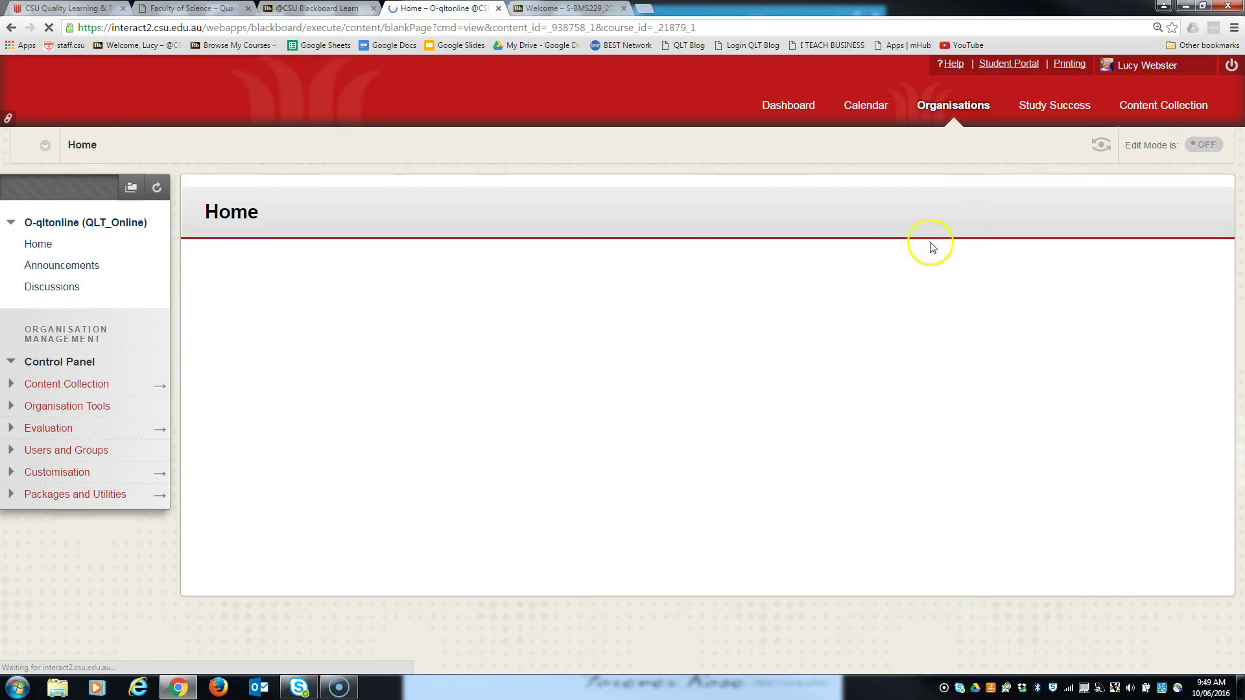
pyautogui.scroll(-5, 972, 337)
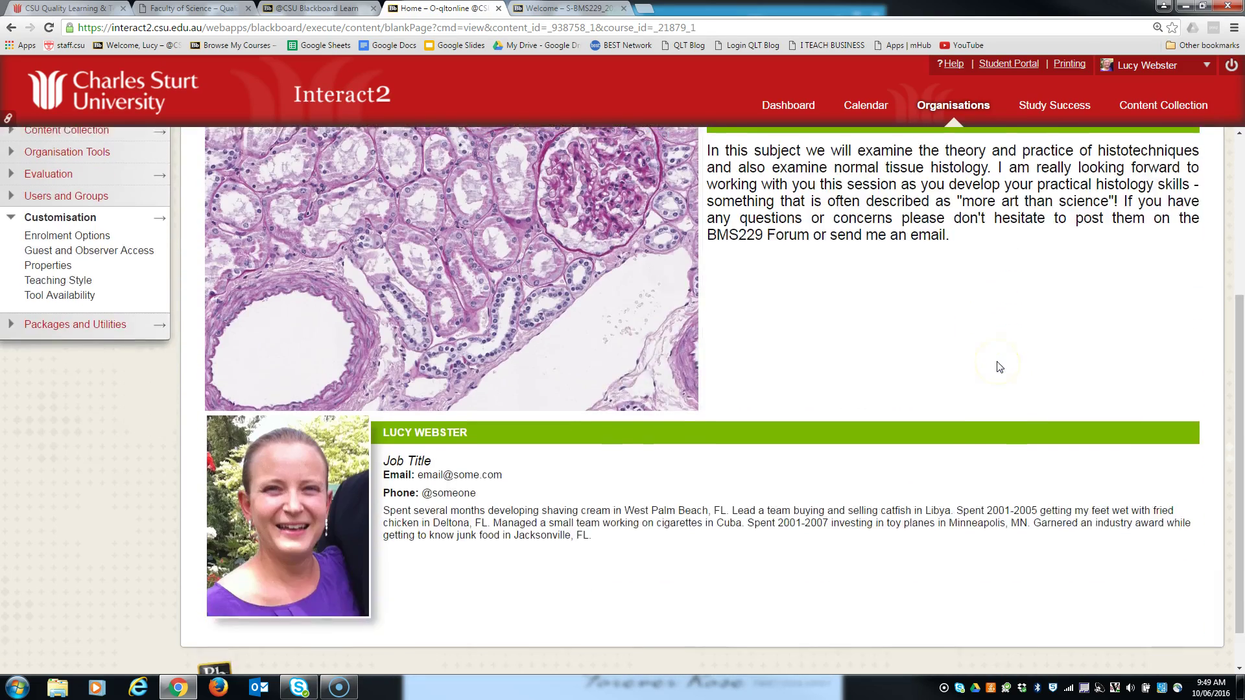
pyautogui.scroll(5, 996, 364)
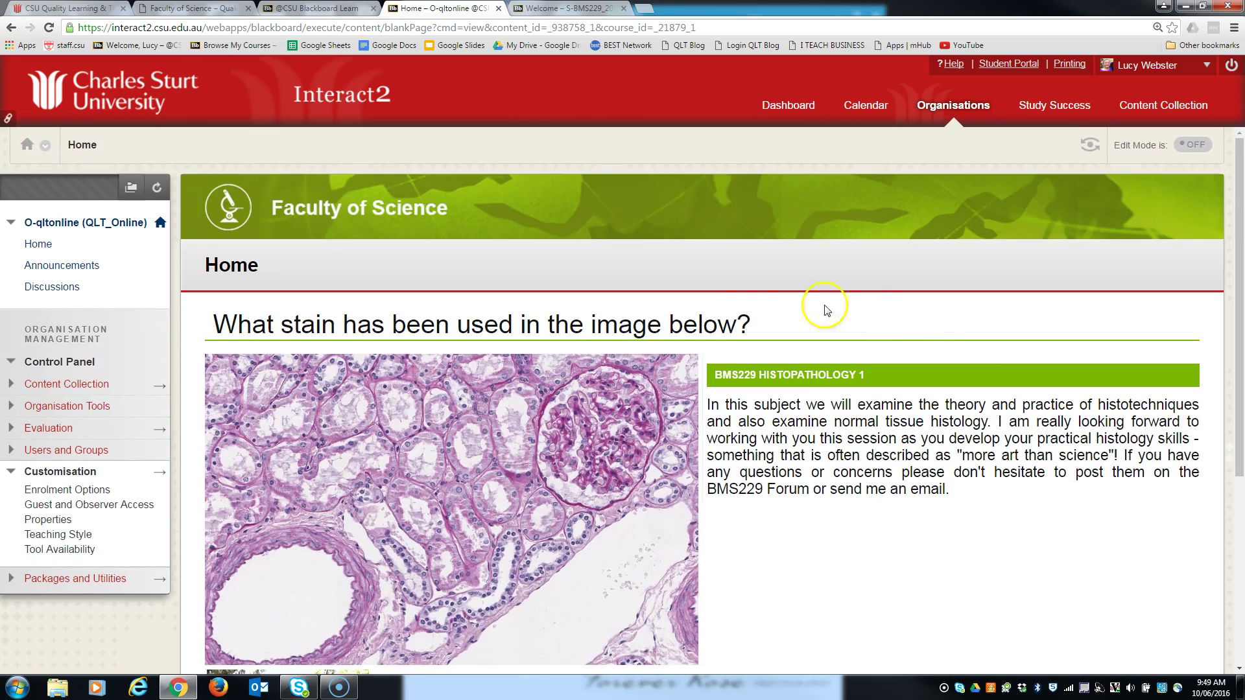
# - Switch from the landing page templates document back to the FoS QLT Online Sandpit home page
pyautogui.click(190, 9)
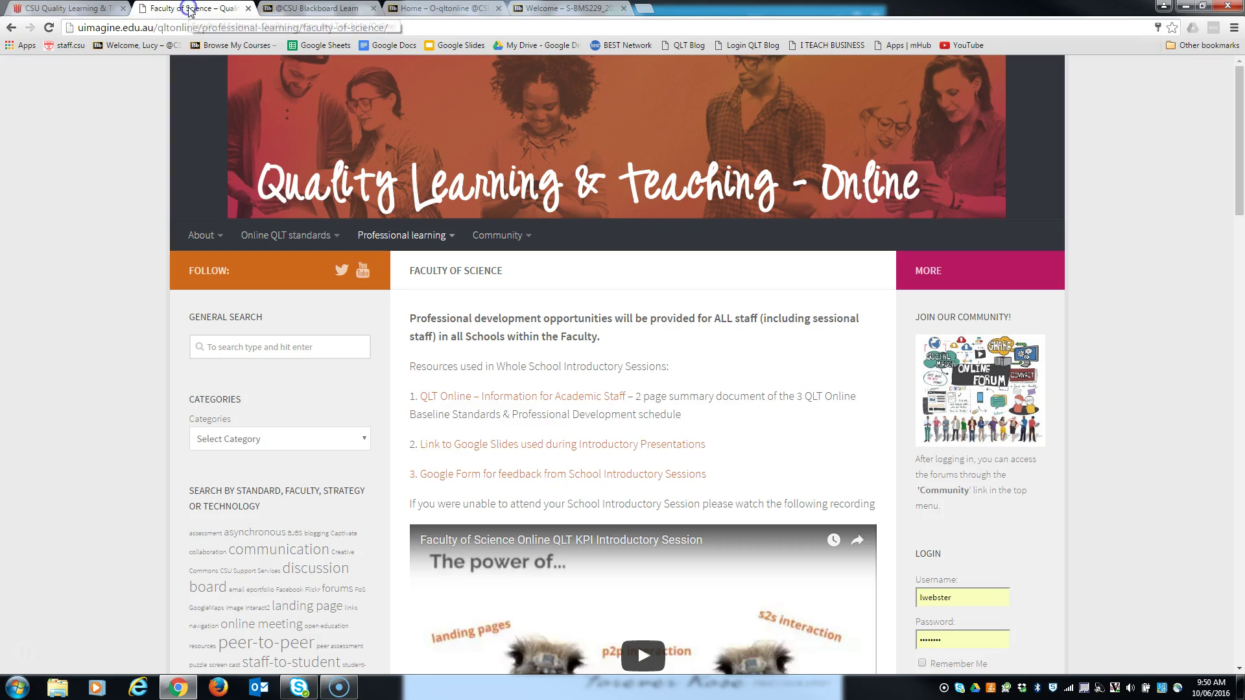
pyautogui.click(324, 9)
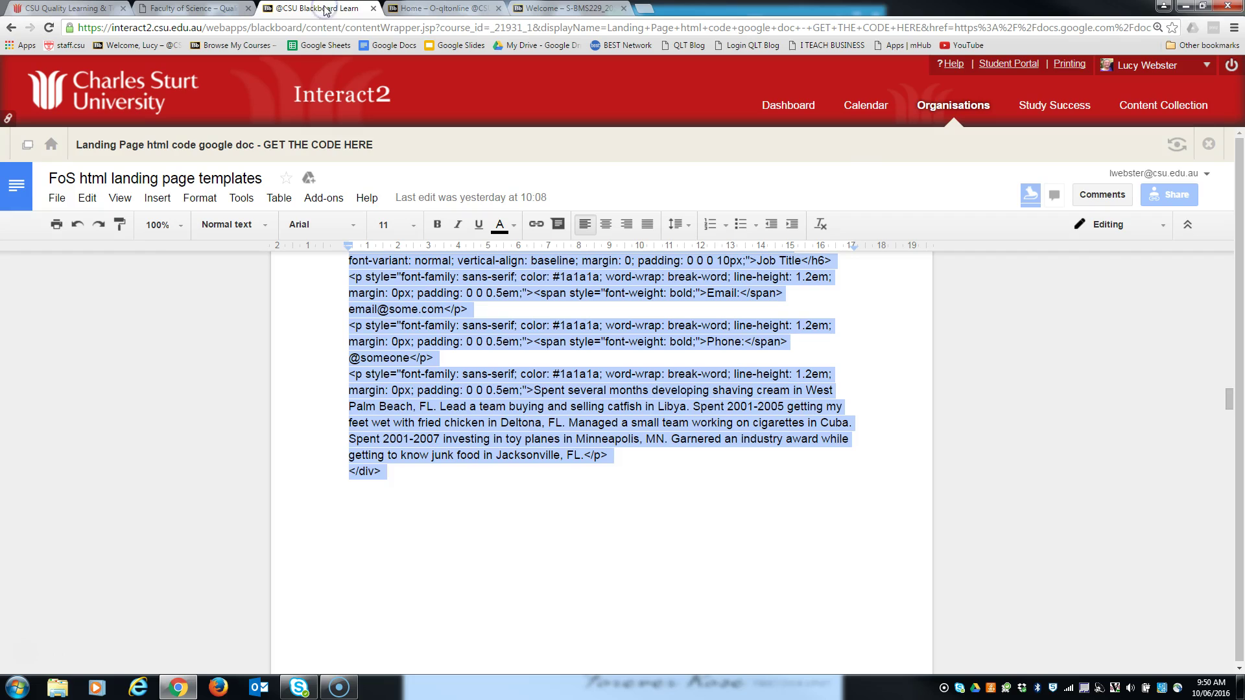
pyautogui.click(51, 145)
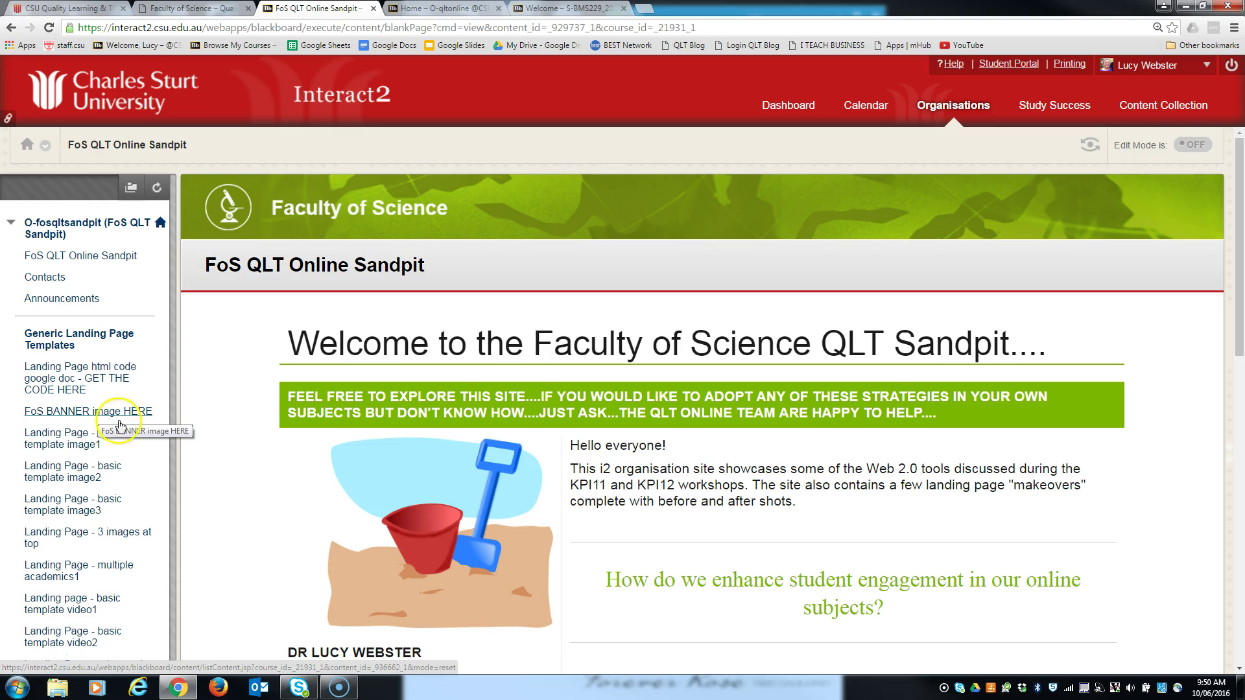
# - Open and scroll through the Landing Page - basic template image1 example
pyautogui.scroll(-2, 107, 443)
pyautogui.scroll(-3, 107, 443)
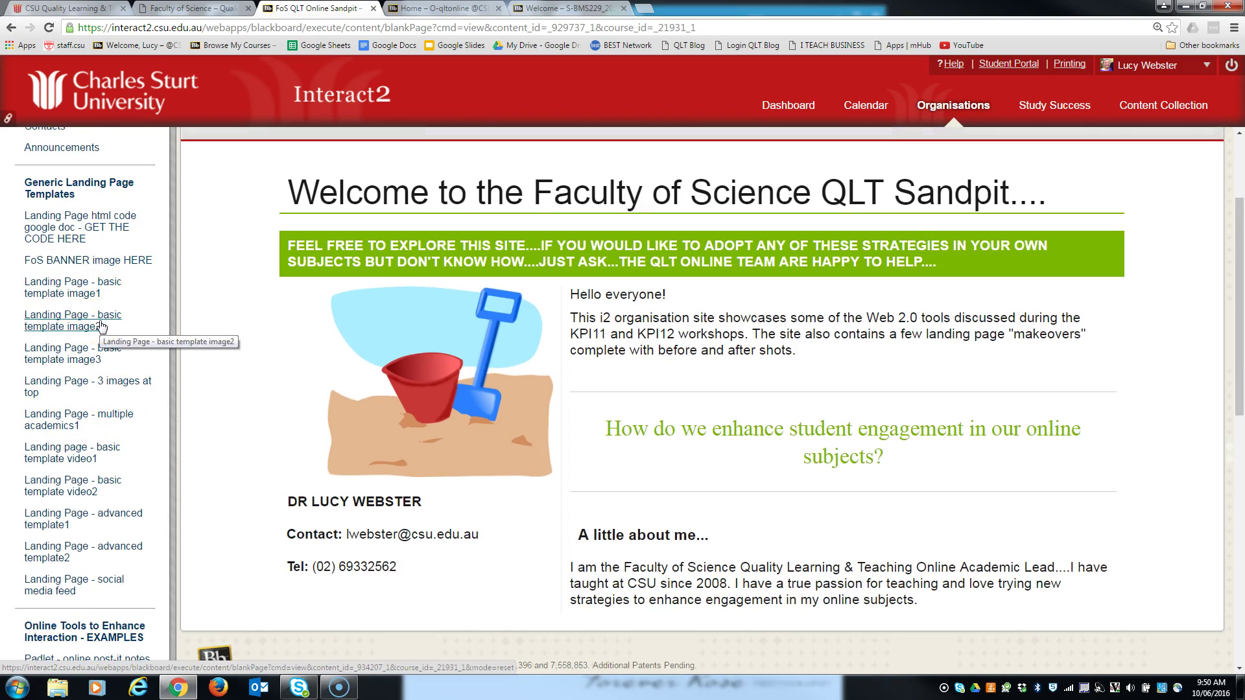
pyautogui.click(87, 282)
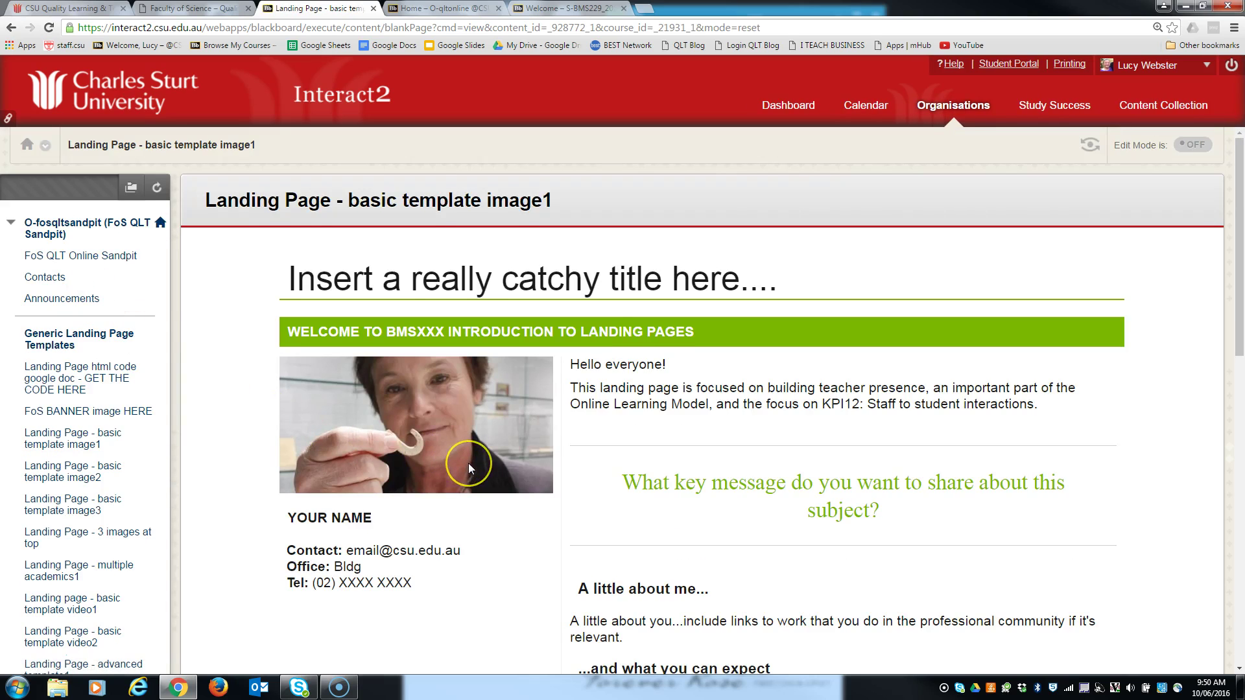
pyautogui.scroll(-3, 468, 463)
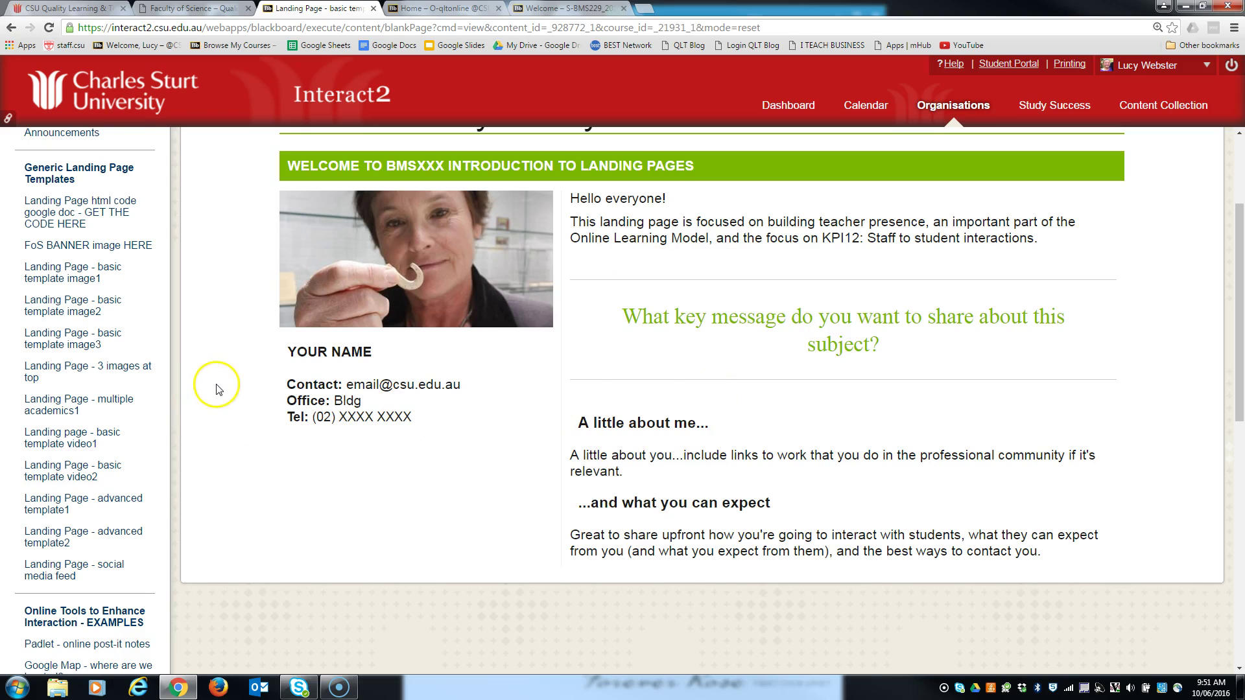
# - Open the Landing page - basic template video1 example for editing
pyautogui.click(64, 436)
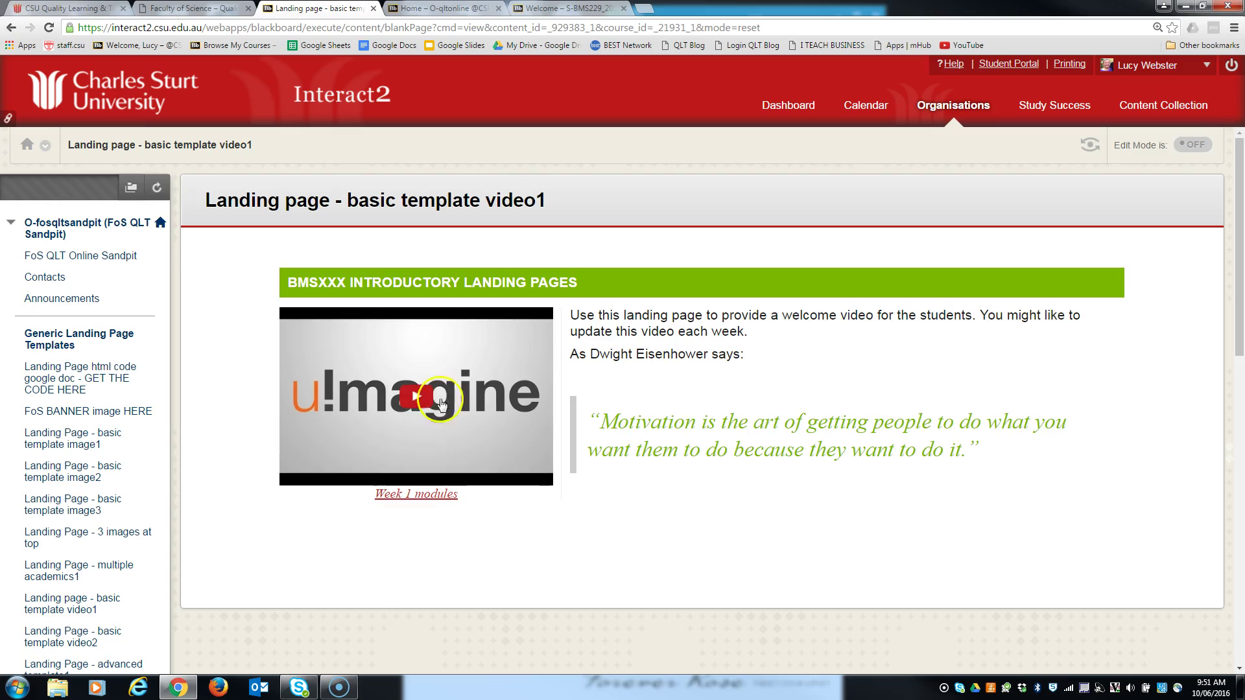
pyautogui.click(642, 298)
pyautogui.click(1188, 145)
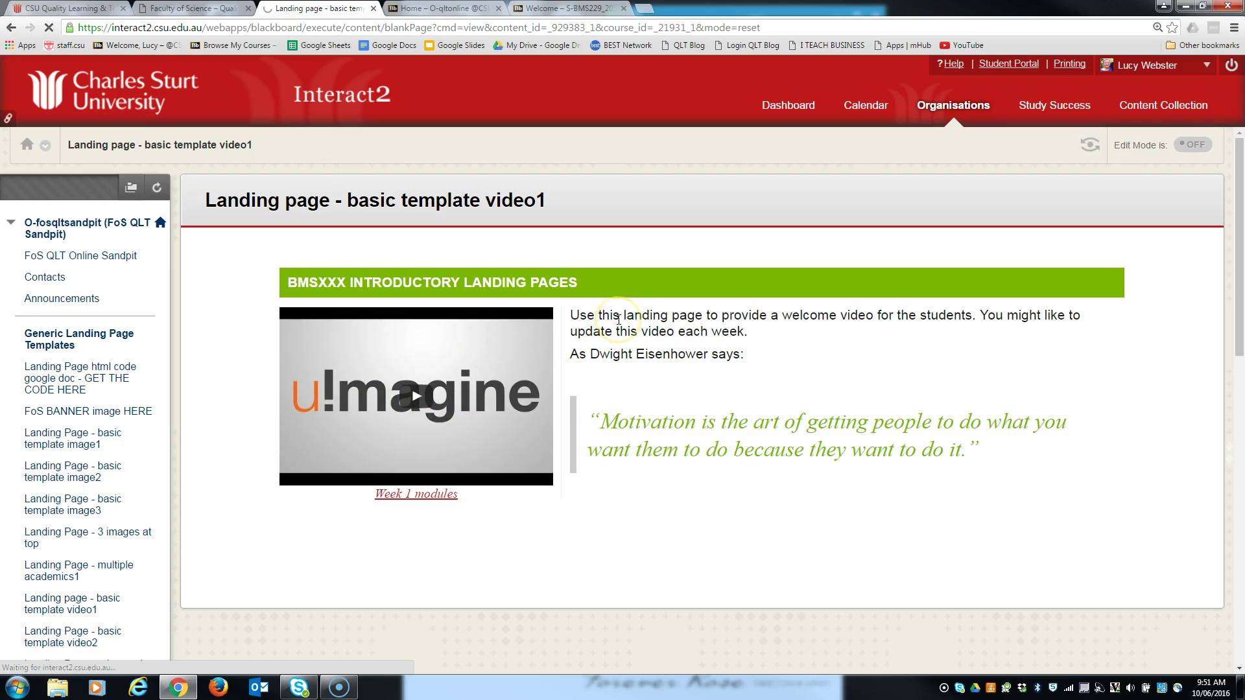
pyautogui.click(1195, 145)
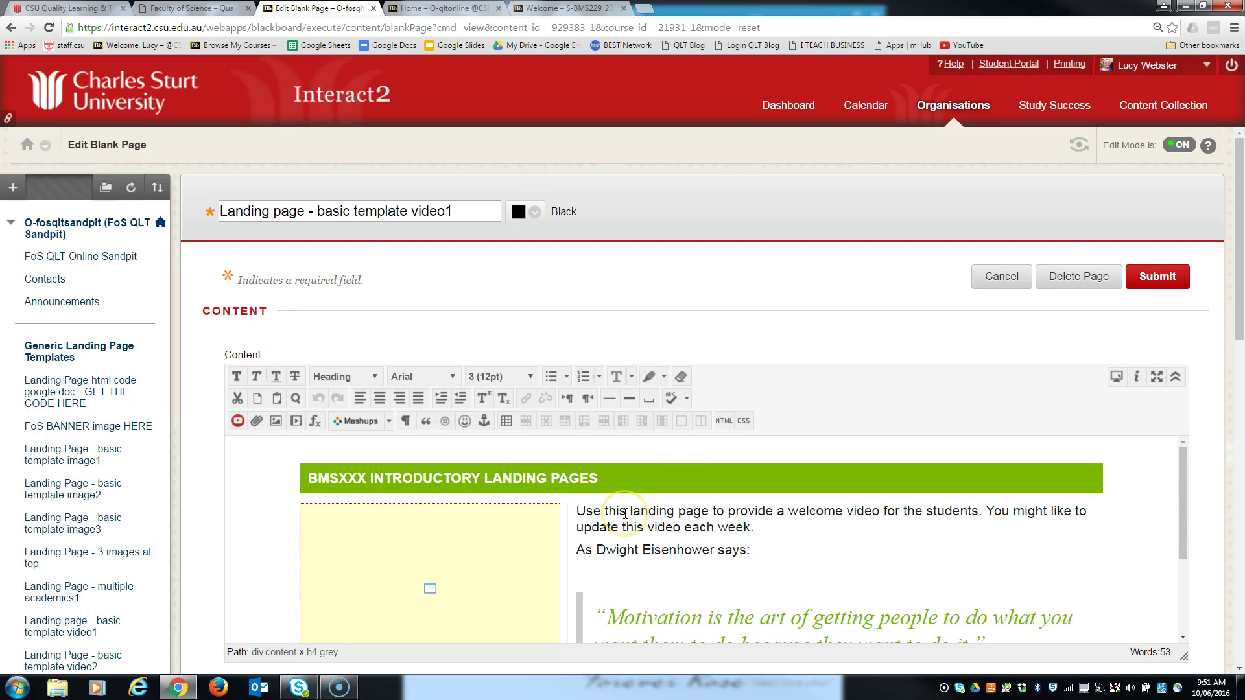
# - Open the embedded video's media settings and select the YouTube src URL in its source code
pyautogui.scroll(-2, 624, 512)
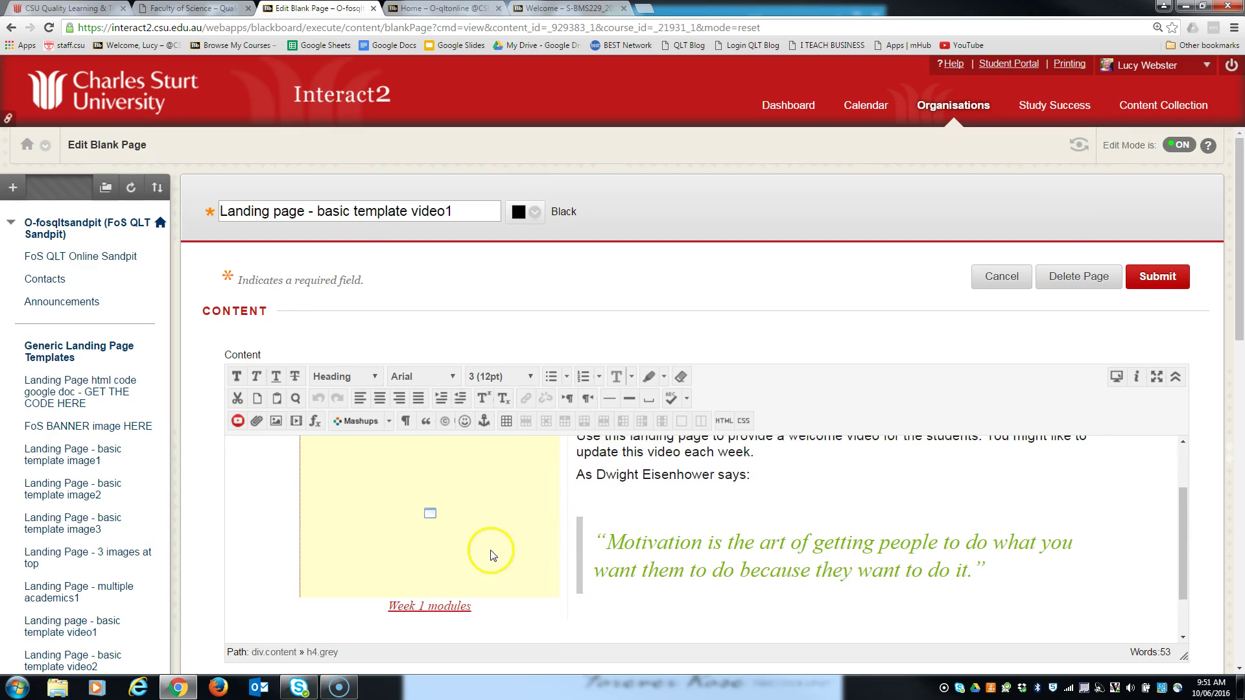
pyautogui.rightClick(455, 491)
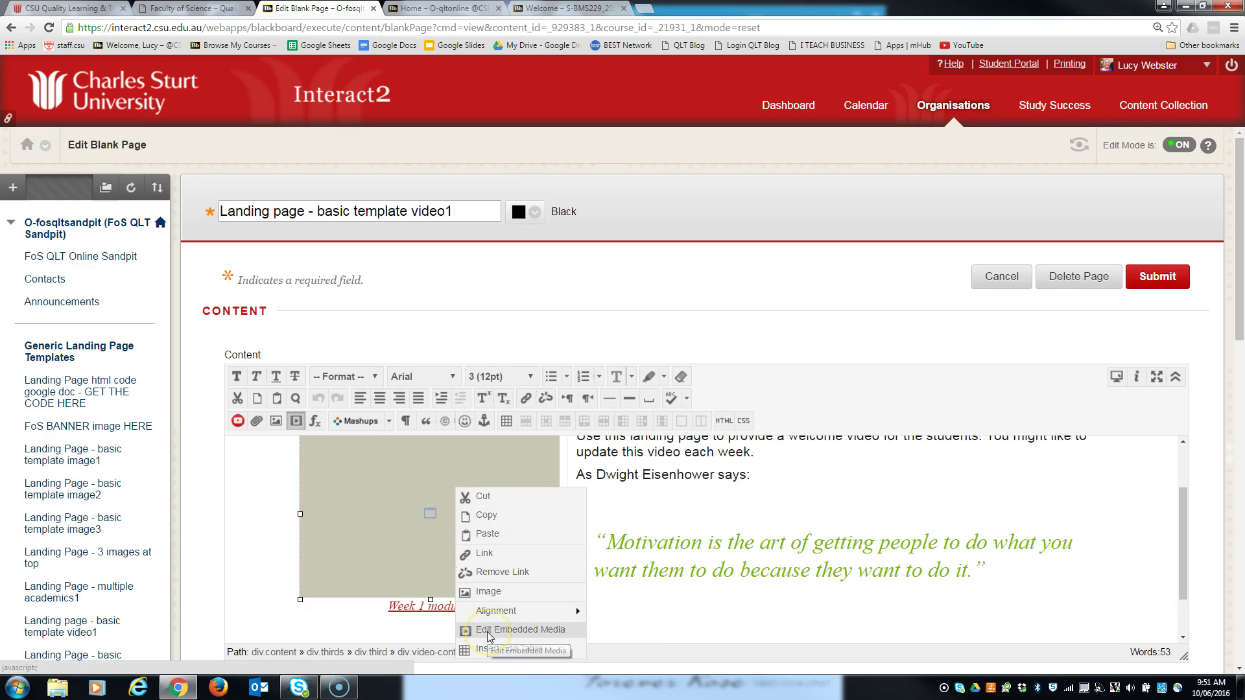
pyautogui.click(296, 421)
pyautogui.click(357, 320)
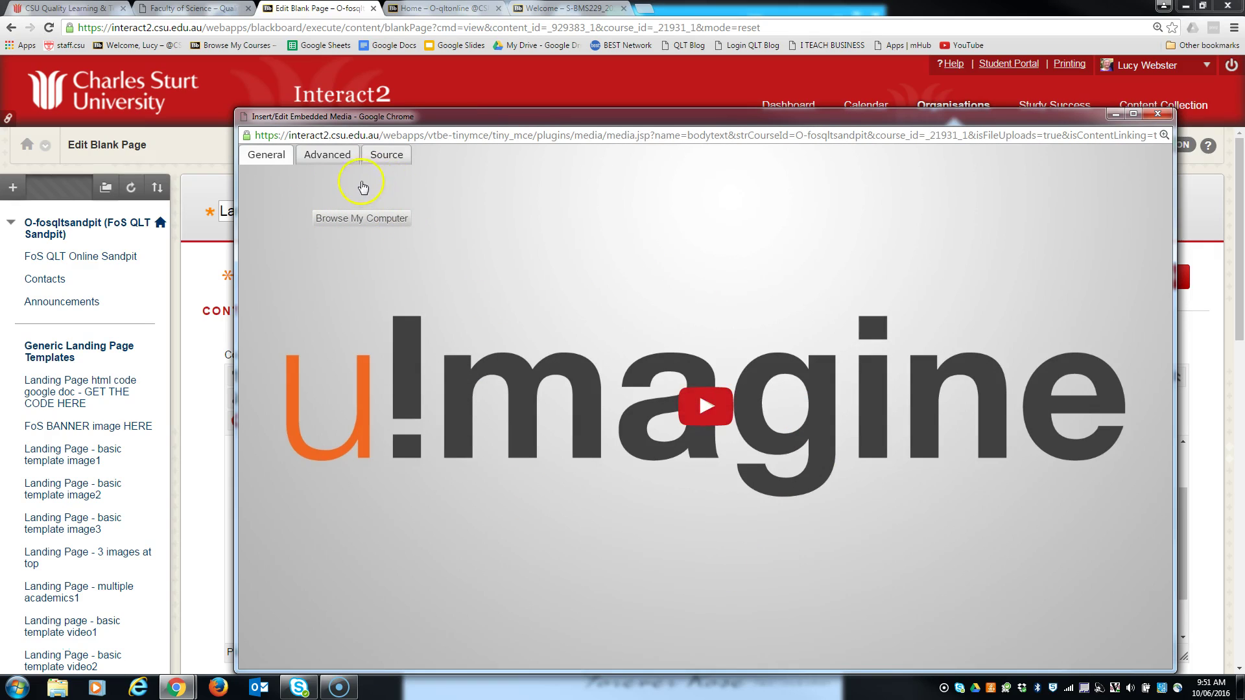
pyautogui.click(382, 157)
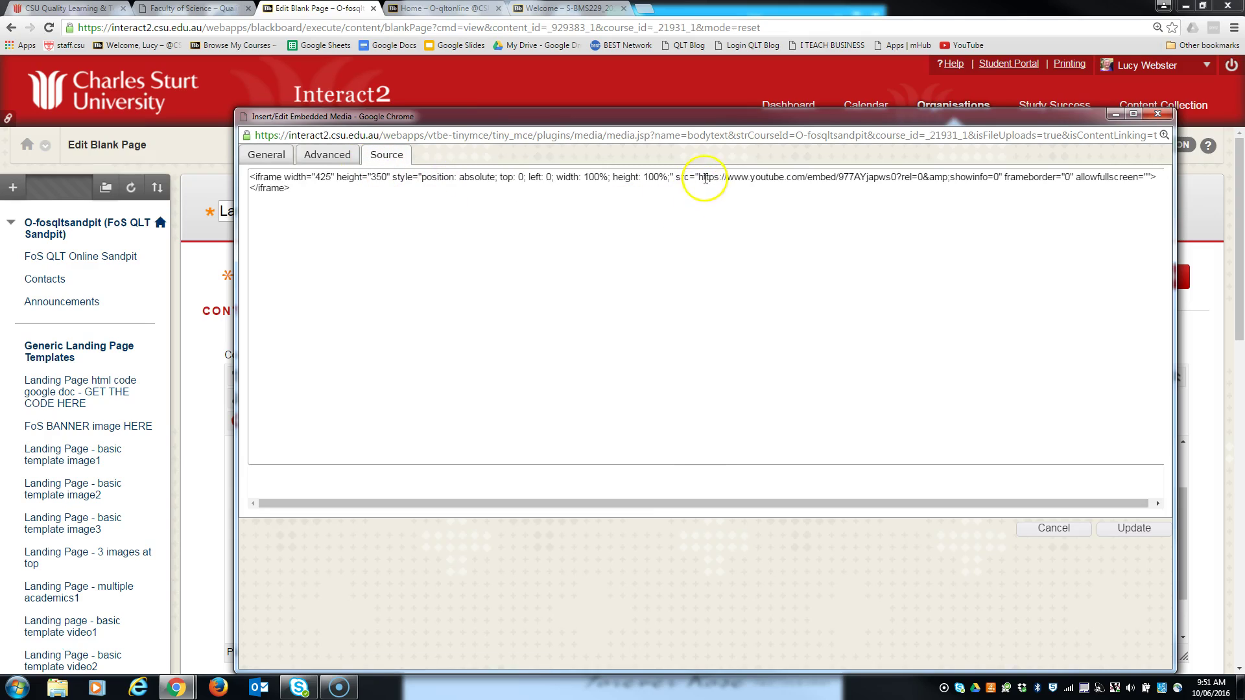
pyautogui.click(677, 178)
pyautogui.moveTo(710, 176); pyautogui.dragTo(901, 177)
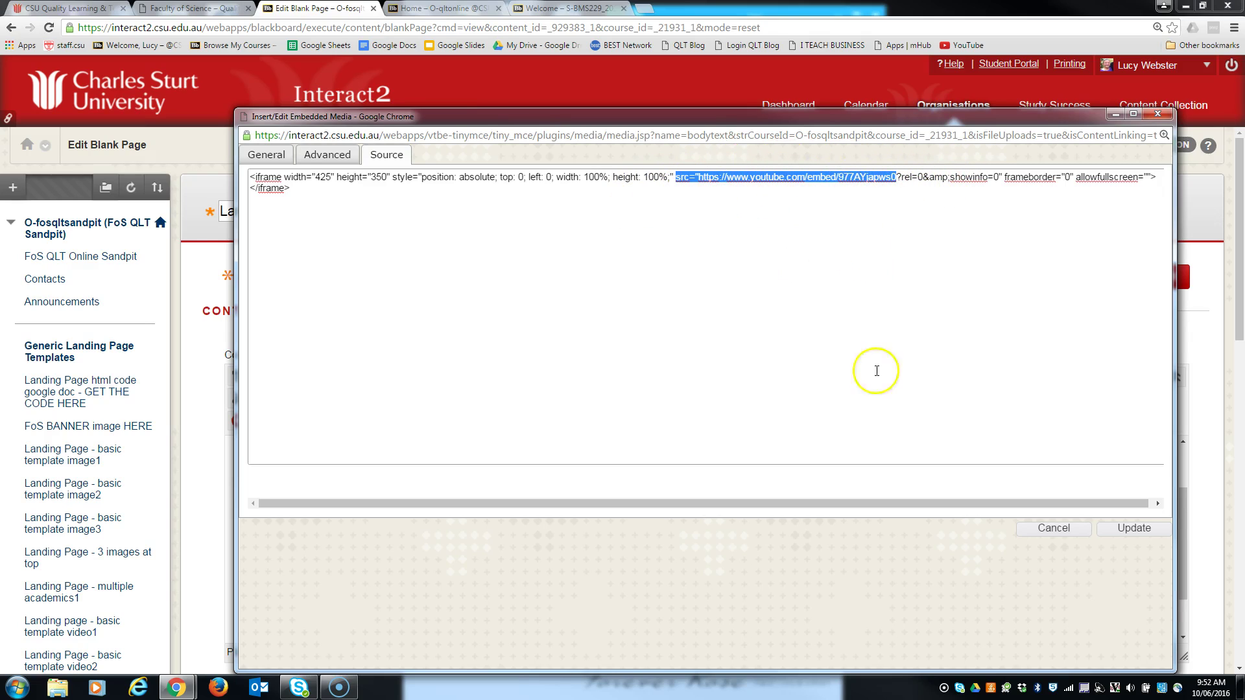
pyautogui.click(1053, 529)
# - Discard the embed code and Blank Page edits, leaving the video landing page unchanged, and open Contacts
pyautogui.click(1000, 278)
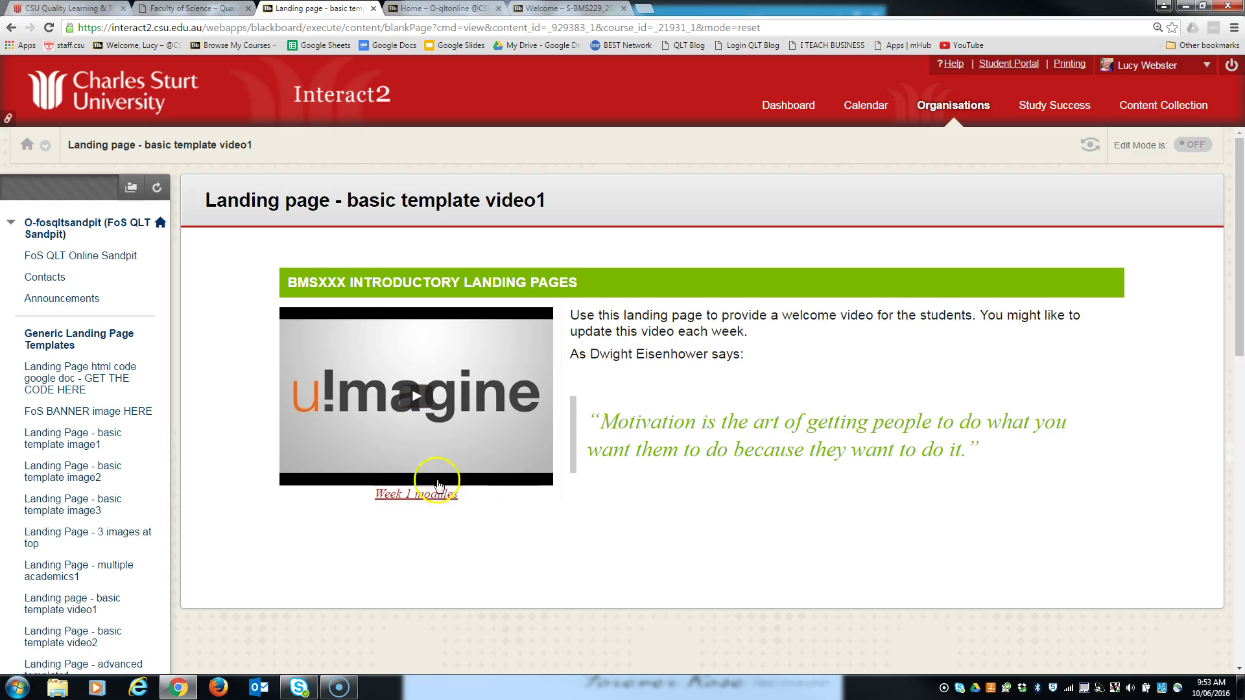
pyautogui.click(44, 279)
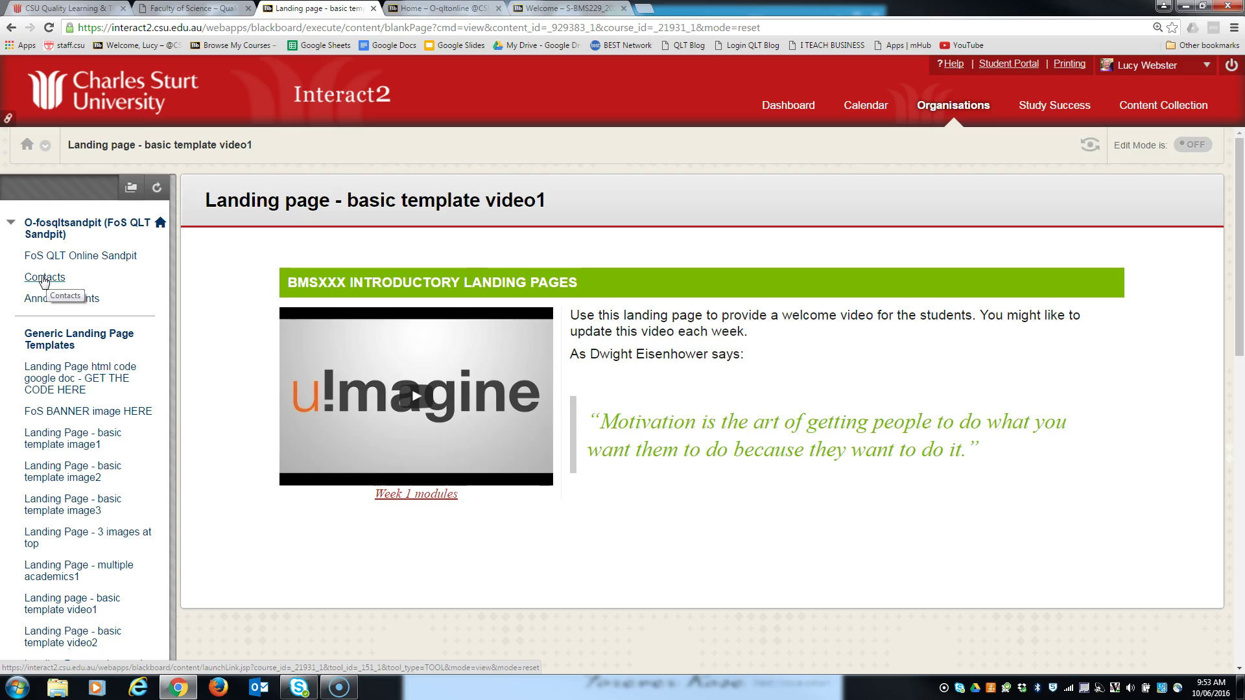
# - View the sandpit Contacts page's staff card with email, work phone, office location, hours and photo
pyautogui.click(44, 279)
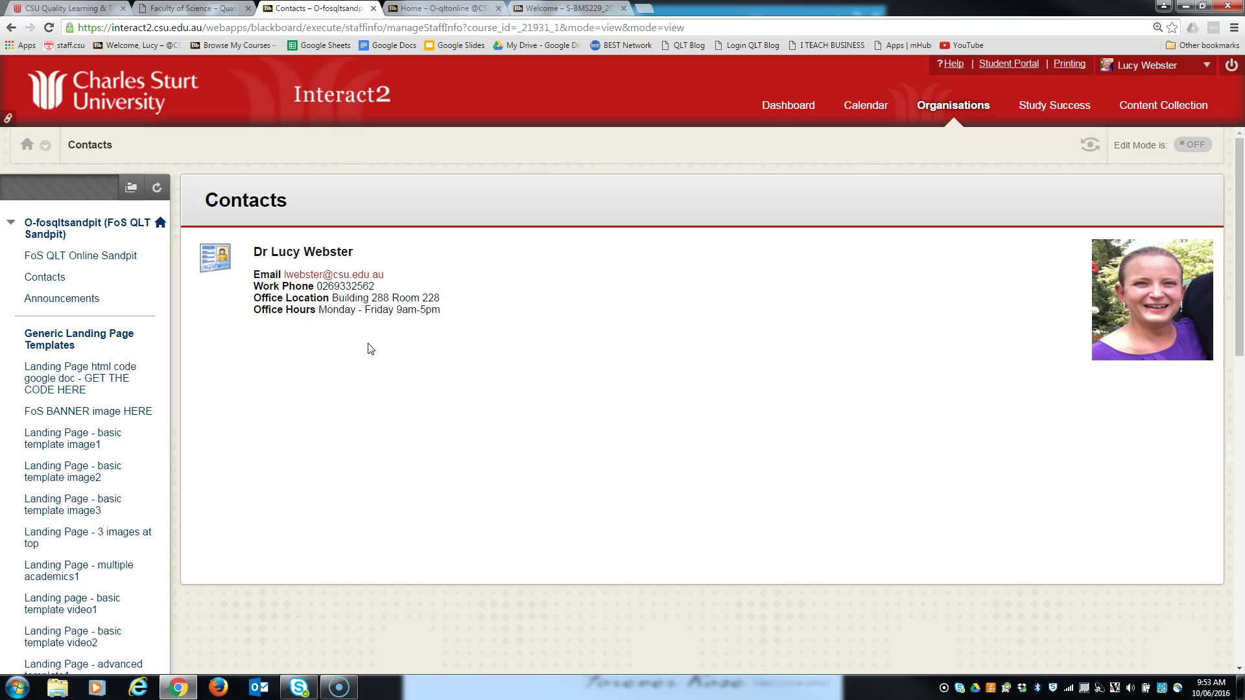
pyautogui.click(301, 392)
pyautogui.click(309, 399)
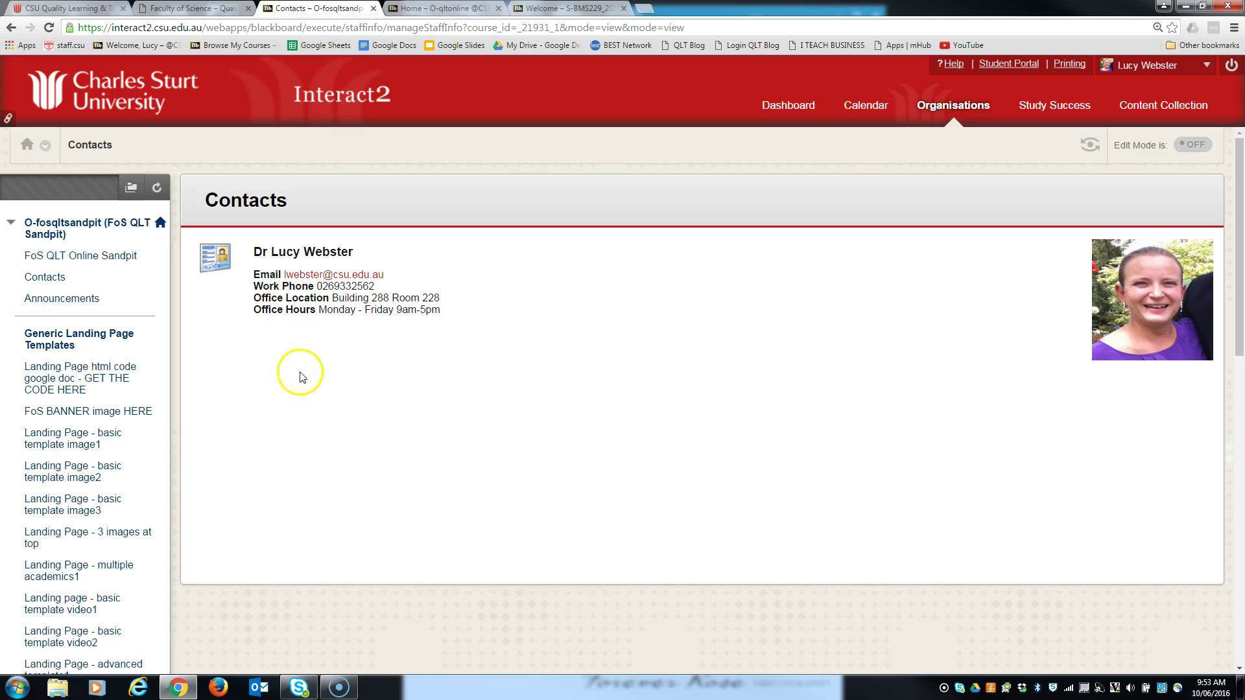